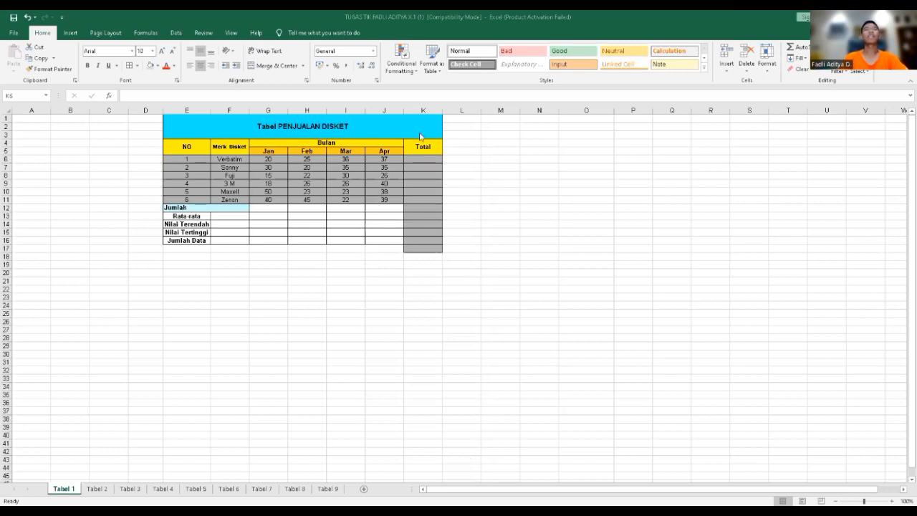
pyautogui.click(435, 150)
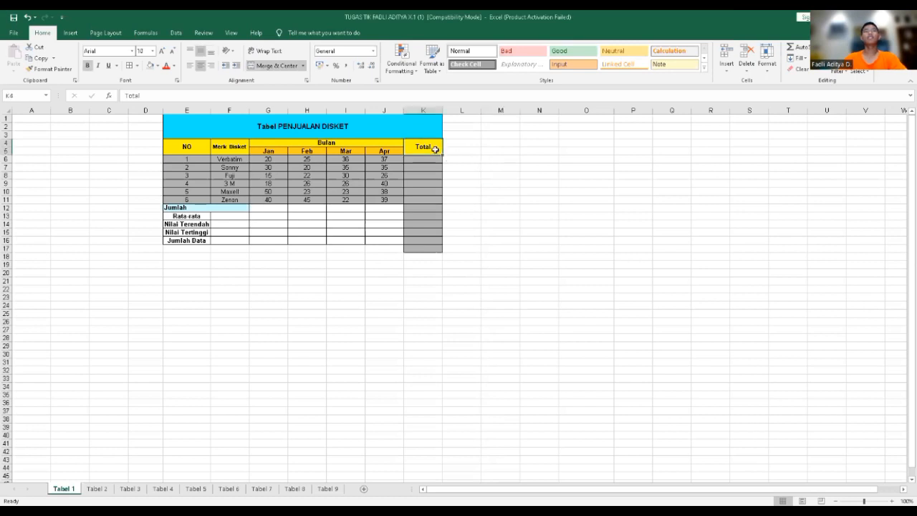
pyautogui.click(182, 209)
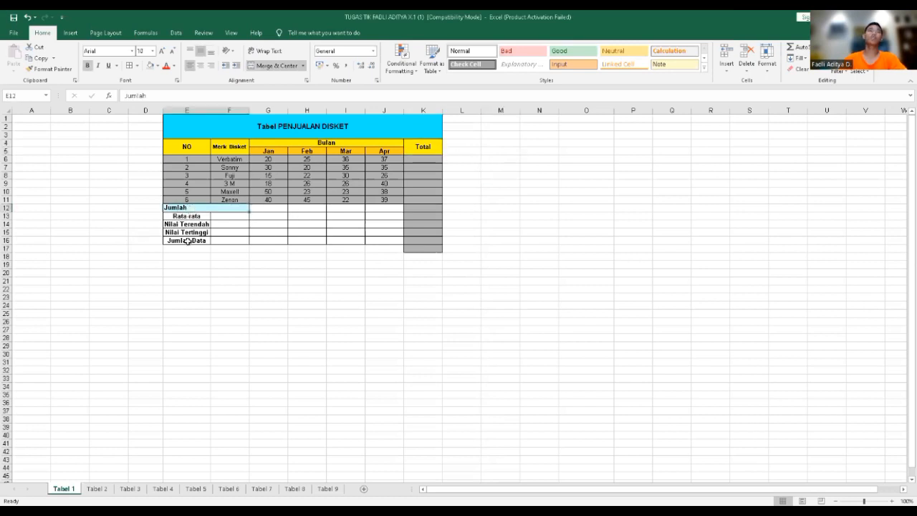
pyautogui.click(194, 215)
pyautogui.click(195, 224)
pyautogui.click(193, 233)
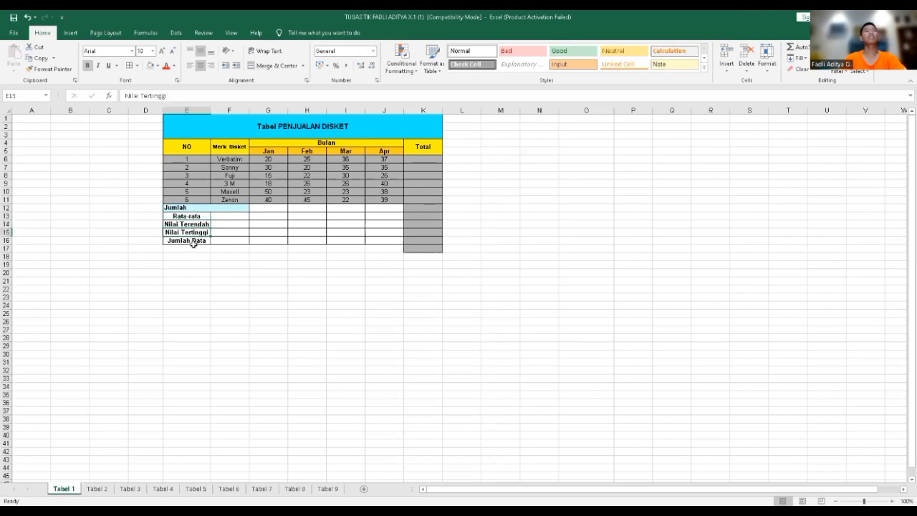
pyautogui.click(422, 148)
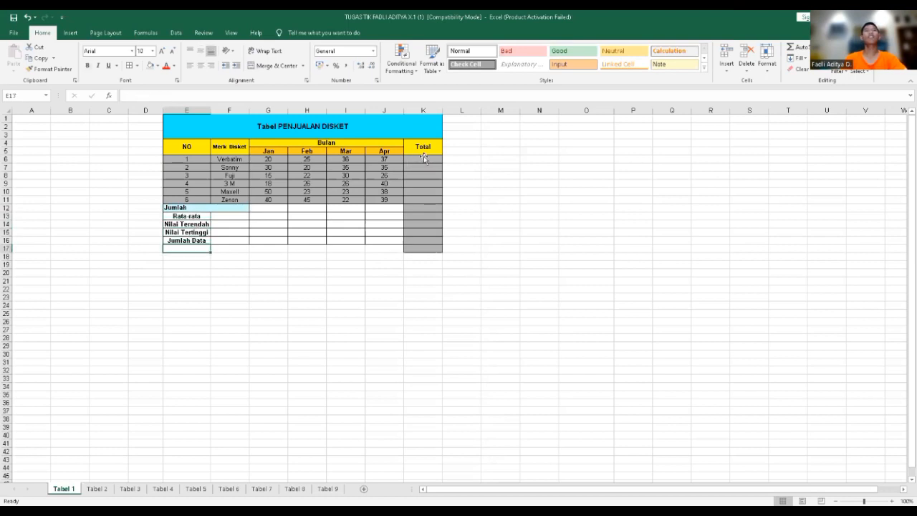
pyautogui.click(422, 166)
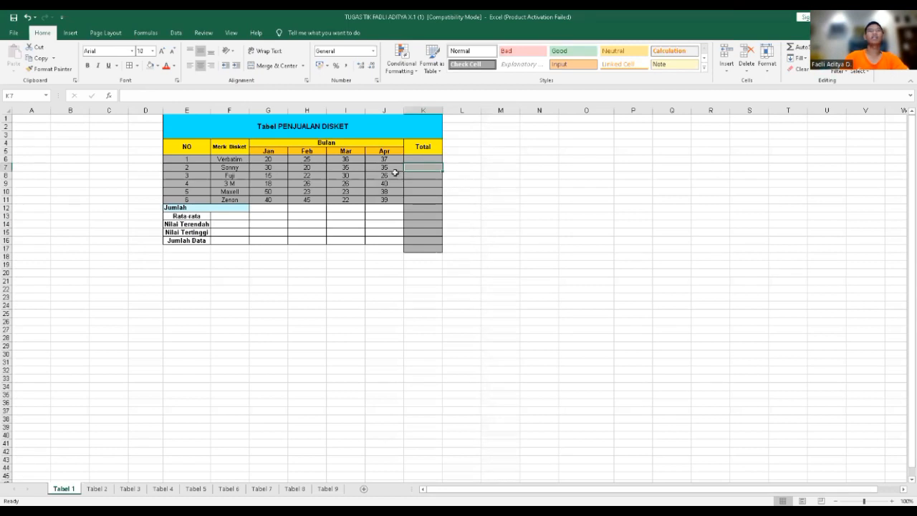
# - Total the January to April sales of Verbatim in K6 with =SUM(G6:J6)
pyautogui.click(423, 158)
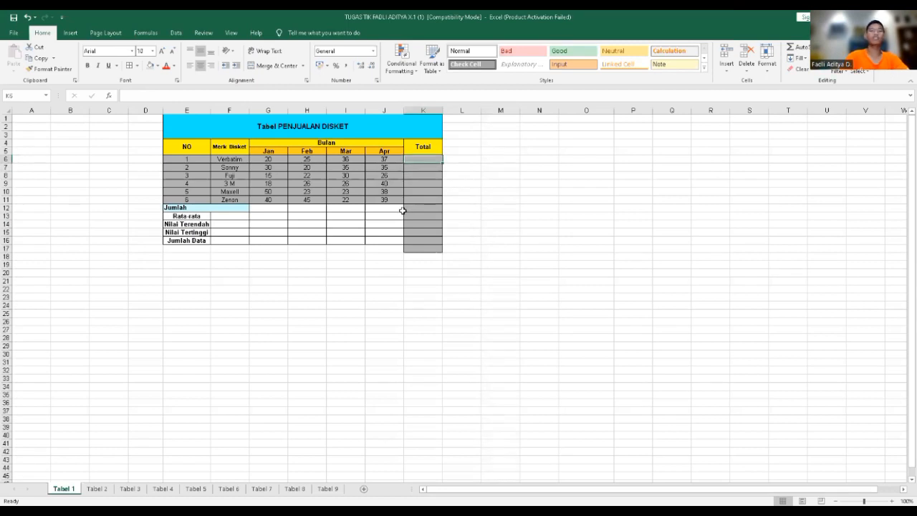
pyautogui.write('=')
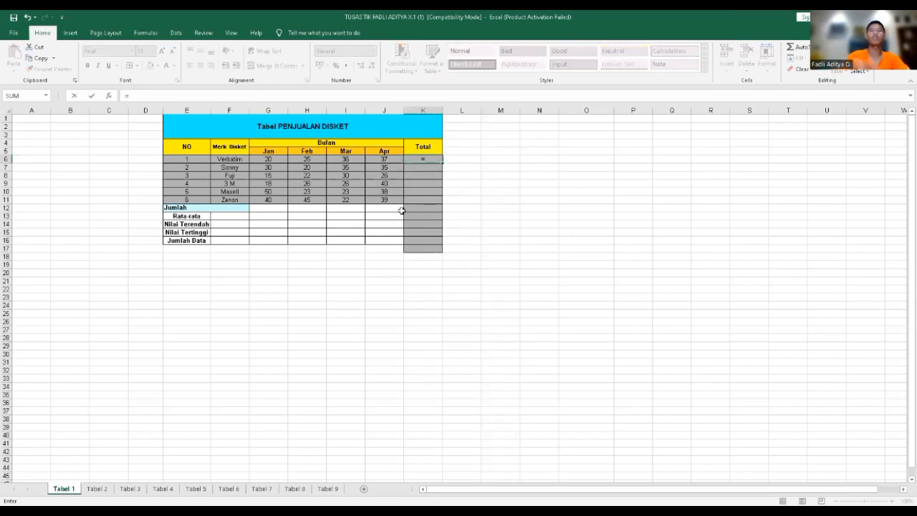
pyautogui.write('sum(')
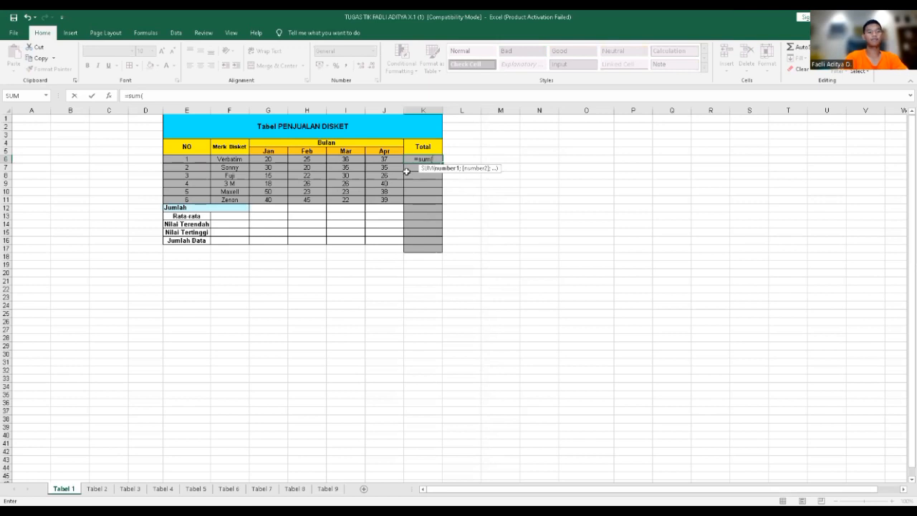
pyautogui.press('Left')
pyautogui.press('Left')
pyautogui.press('Left')
pyautogui.press('Left')
pyautogui.write(':')
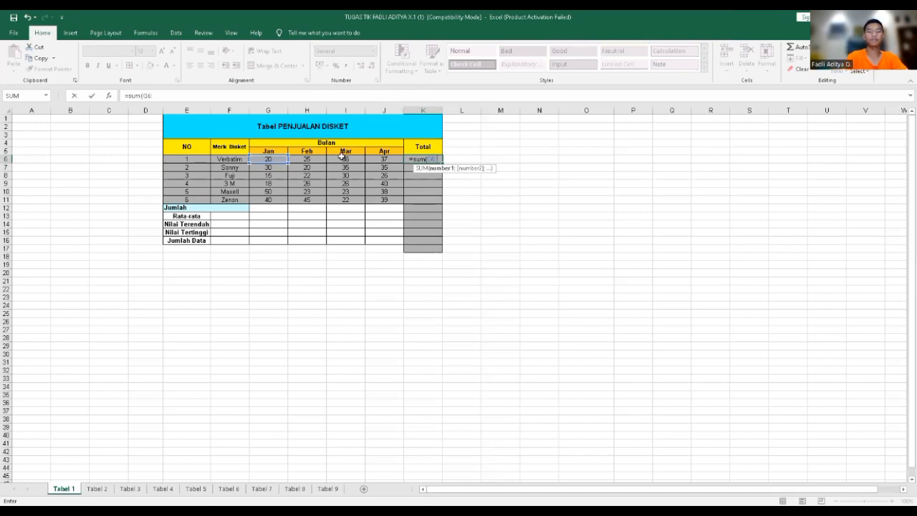
pyautogui.press('Left')
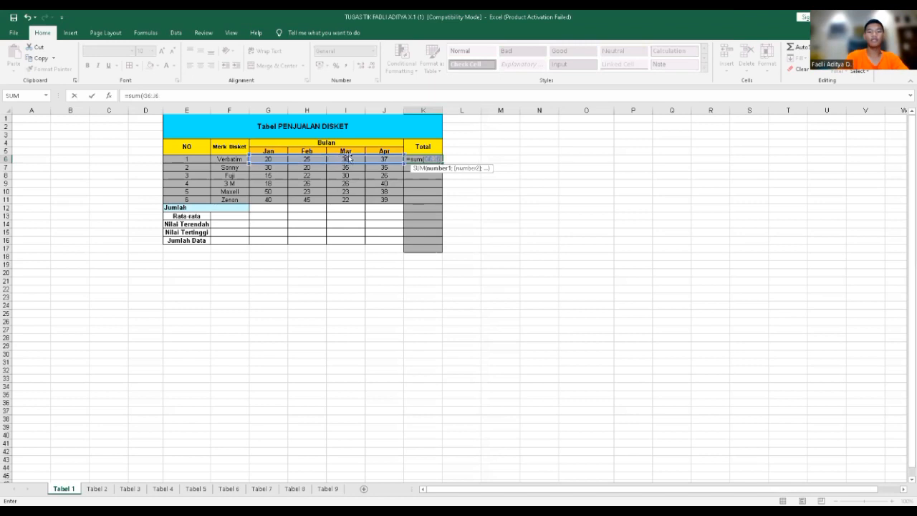
pyautogui.write(')')
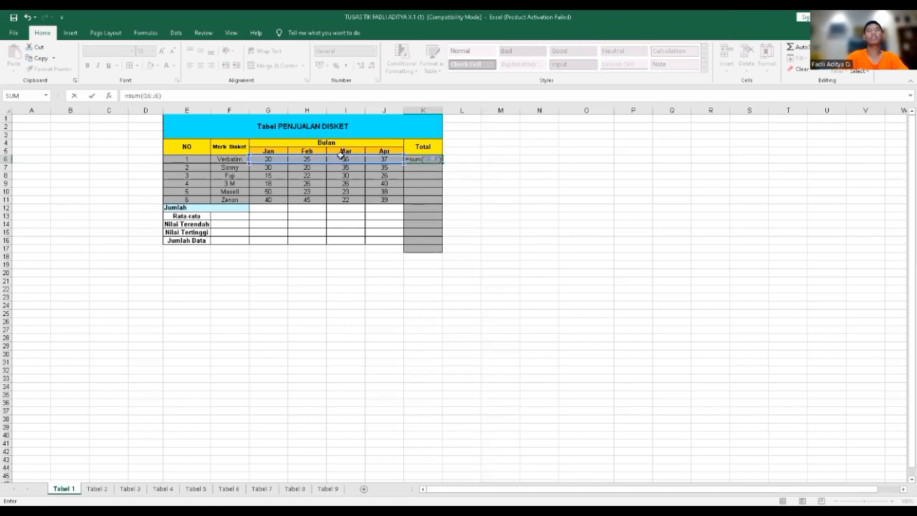
pyautogui.press('Return')
# - Fill the Total formula from K6 down through K11 for the remaining disk brands
pyautogui.click(424, 159)
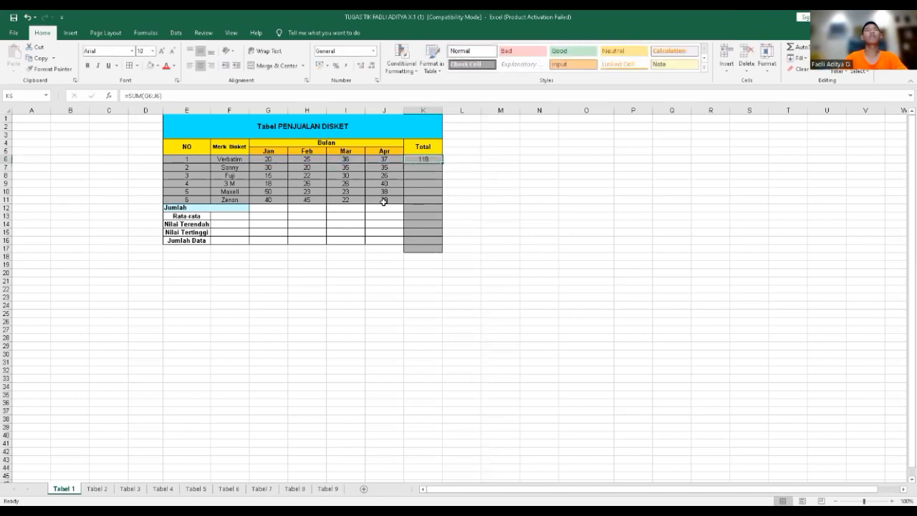
pyautogui.click(424, 168)
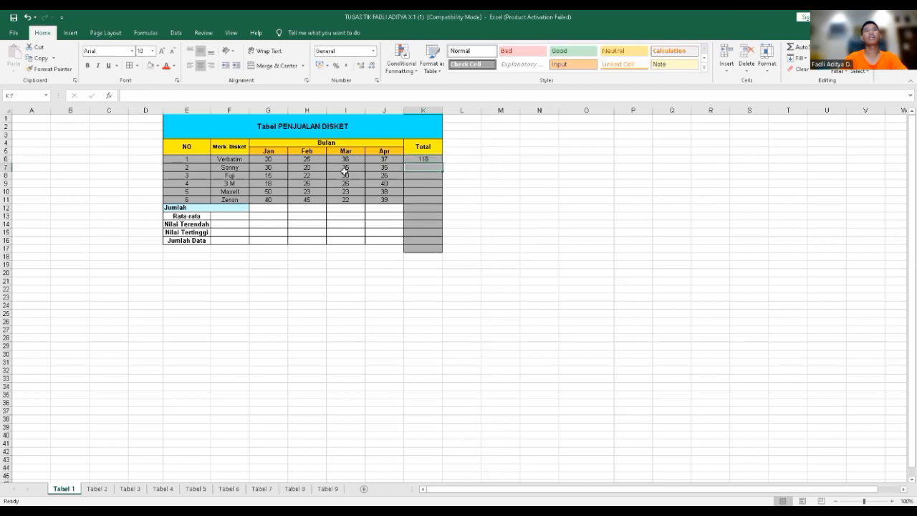
pyautogui.click(351, 168)
pyautogui.click(429, 160)
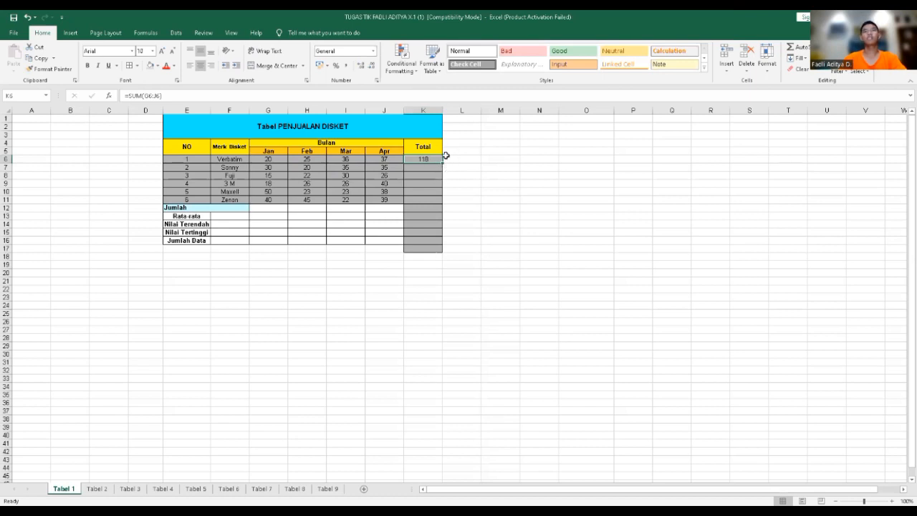
pyautogui.moveTo(443, 163); pyautogui.dragTo(440, 200)
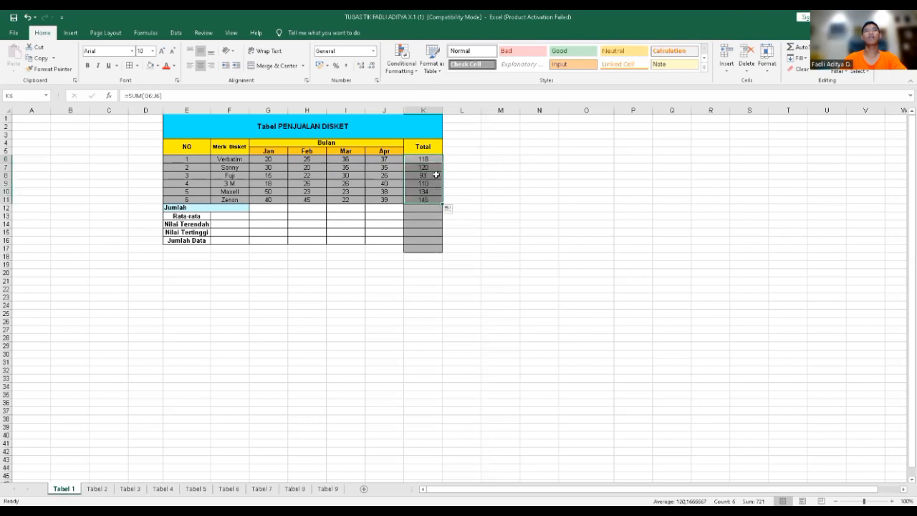
pyautogui.click(457, 182)
pyautogui.click(434, 207)
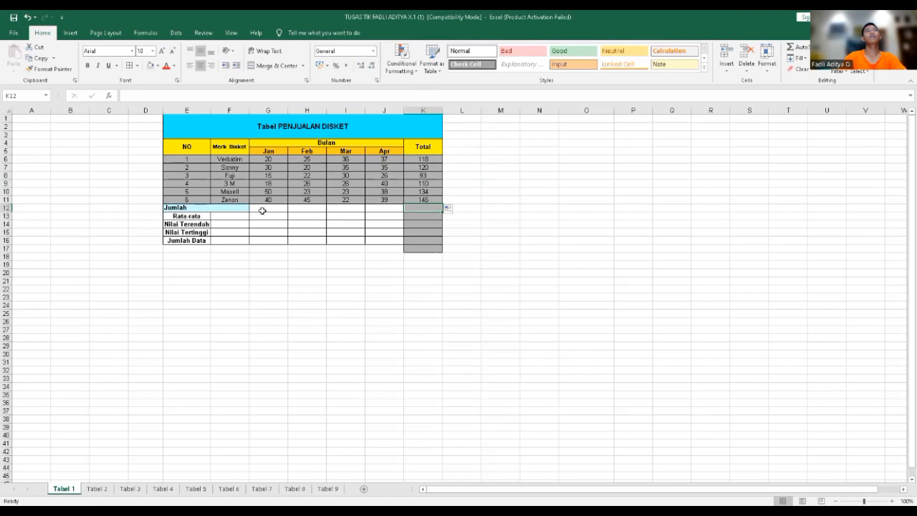
# - Sum the January sales in the Jumlah row, cell G12, with =SUM(G6:G11)
pyautogui.click(263, 209)
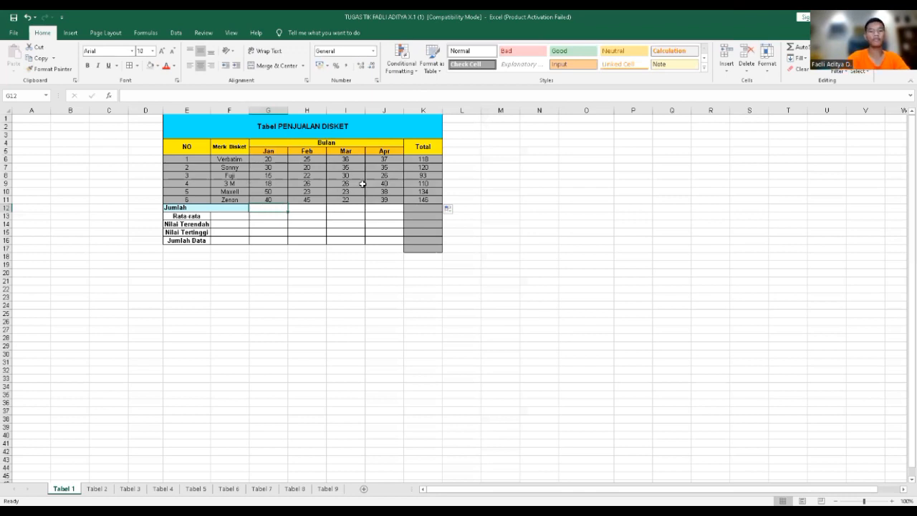
pyautogui.write('=')
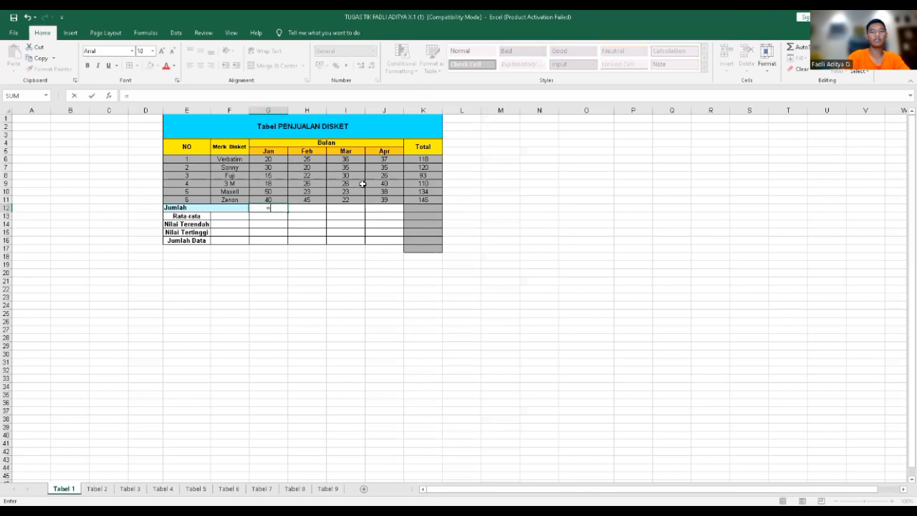
pyautogui.write('sum(')
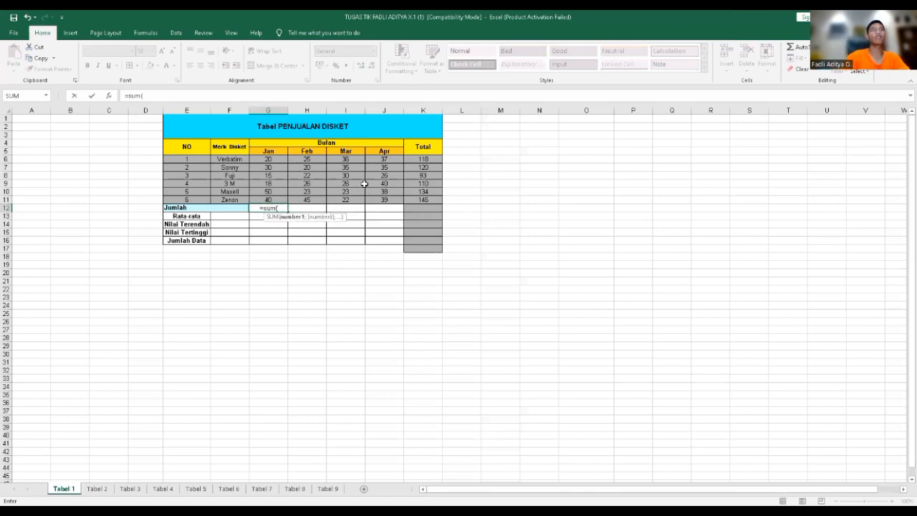
pyautogui.click(281, 159)
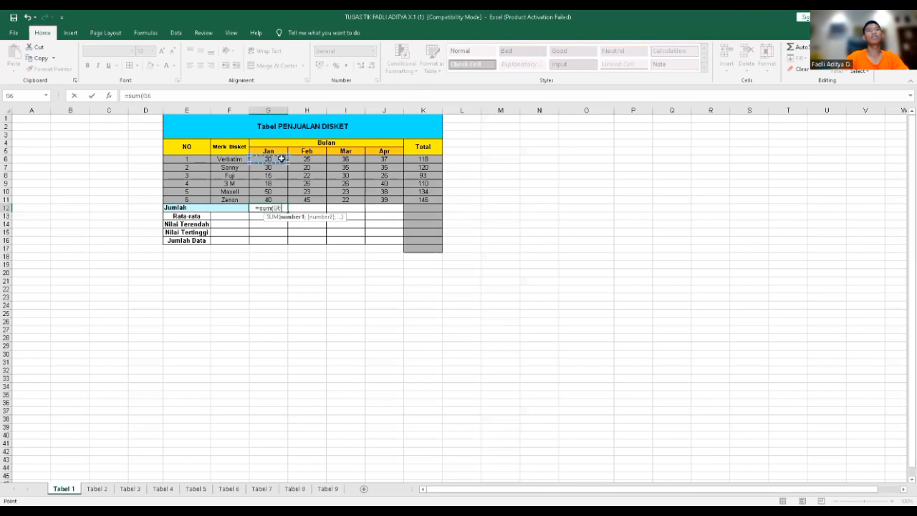
pyautogui.click(289, 165)
pyautogui.moveTo(269, 159); pyautogui.dragTo(288, 204)
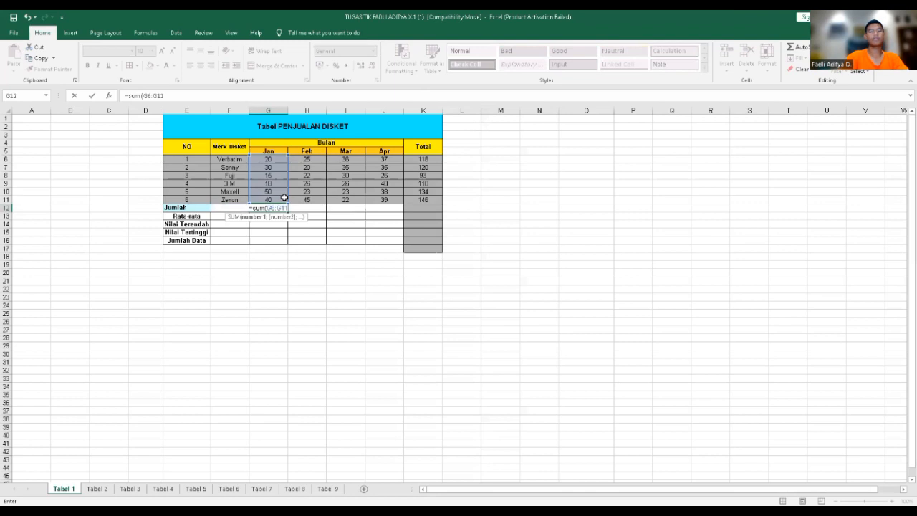
pyautogui.press('Return')
# - Fill the Jumlah formula from G12 across through J12 for February to April
pyautogui.click(281, 208)
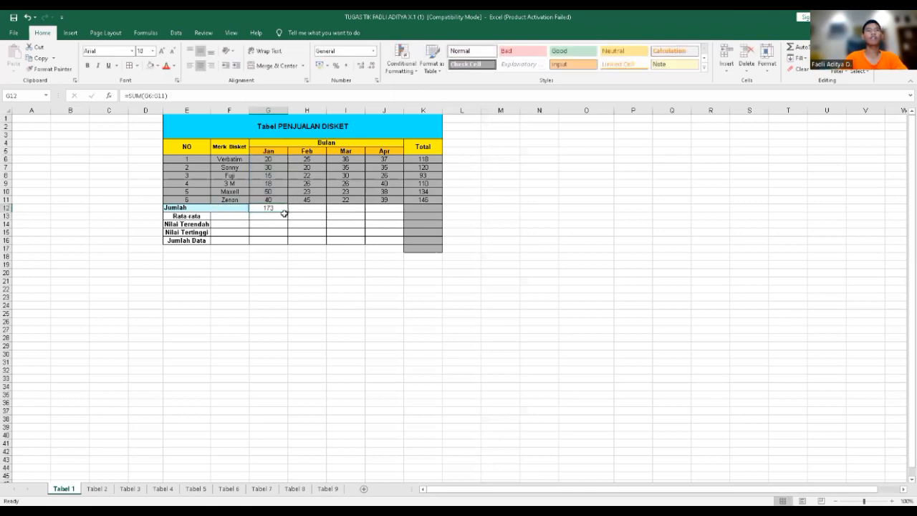
pyautogui.moveTo(286, 214); pyautogui.dragTo(384, 208)
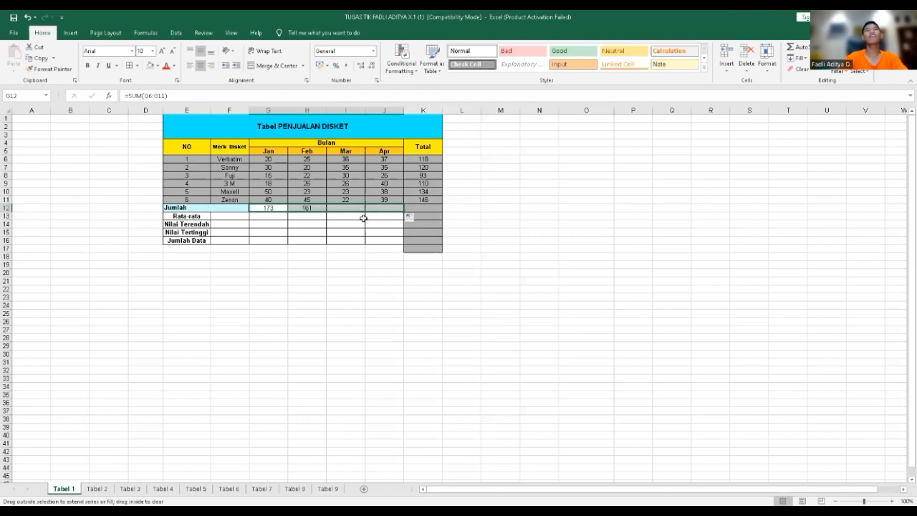
pyautogui.click(424, 209)
# - Sum the Total column in the Jumlah row, cell K12, with =SUM(K6:K11)
pyautogui.click(425, 159)
pyautogui.click(424, 207)
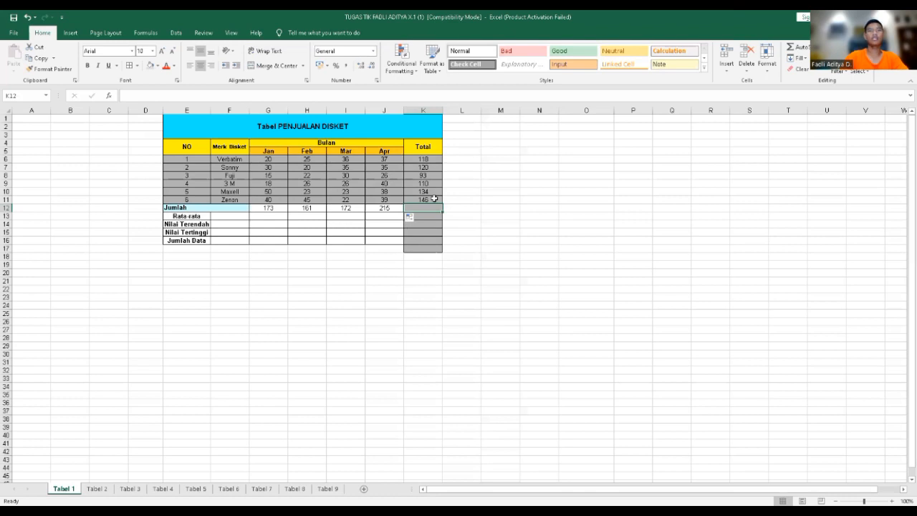
pyautogui.write('+')
pyautogui.press('BackSpace')
pyautogui.write('=')
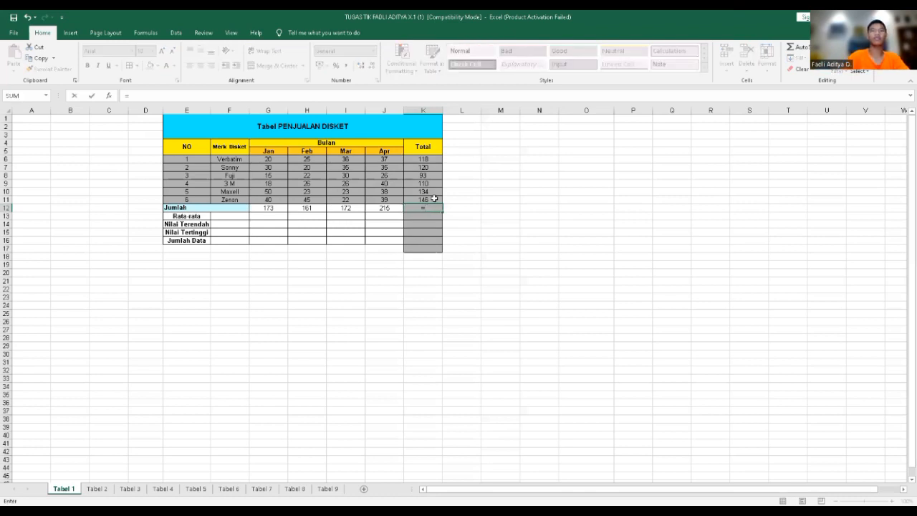
pyautogui.write('sum')
pyautogui.click(435, 162)
pyautogui.click(435, 208)
pyautogui.click(198, 95)
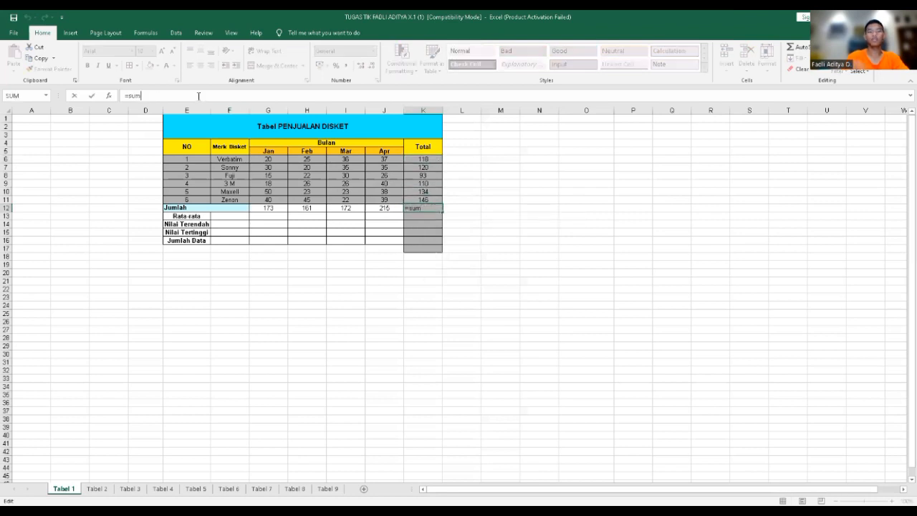
pyautogui.write('(')
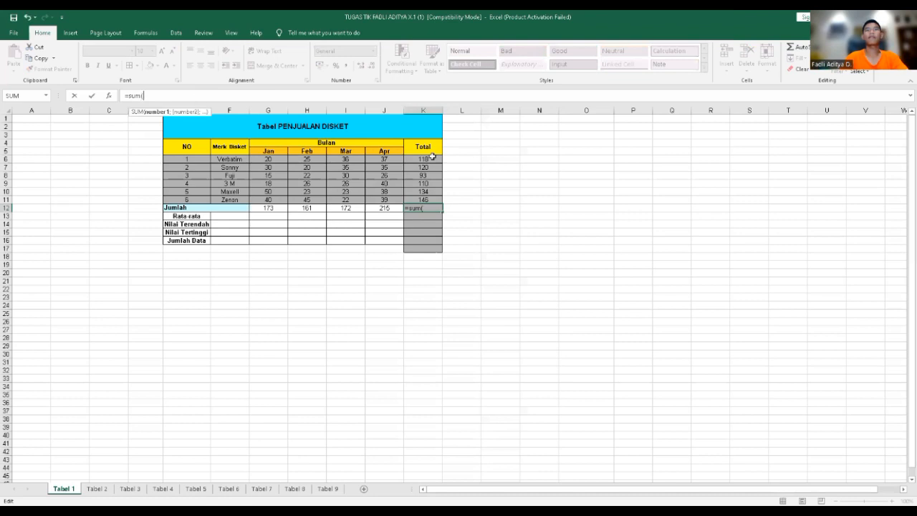
pyautogui.click(432, 159)
pyautogui.moveTo(439, 176); pyautogui.dragTo(439, 200)
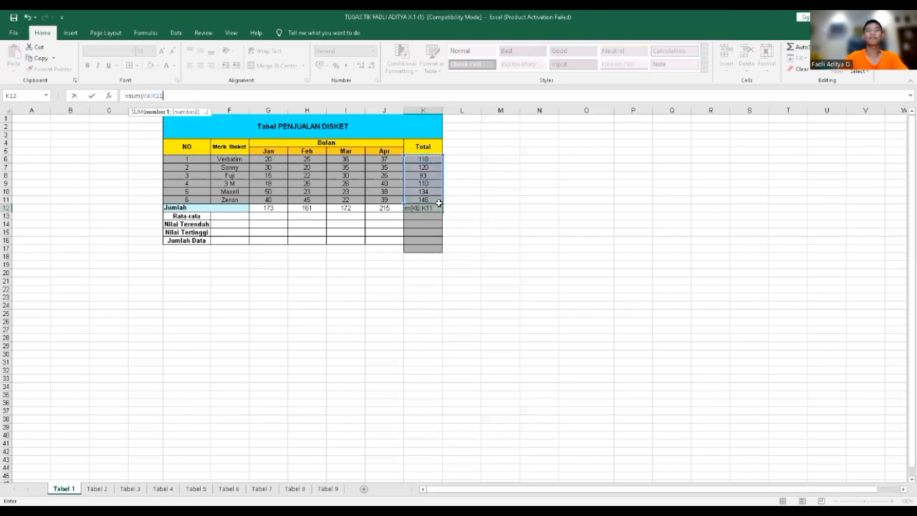
pyautogui.press('Return')
# - Calculate the January average in the Rata-rata row, cell G13, with =AVERAGE(G6:G11)
pyautogui.click(243, 216)
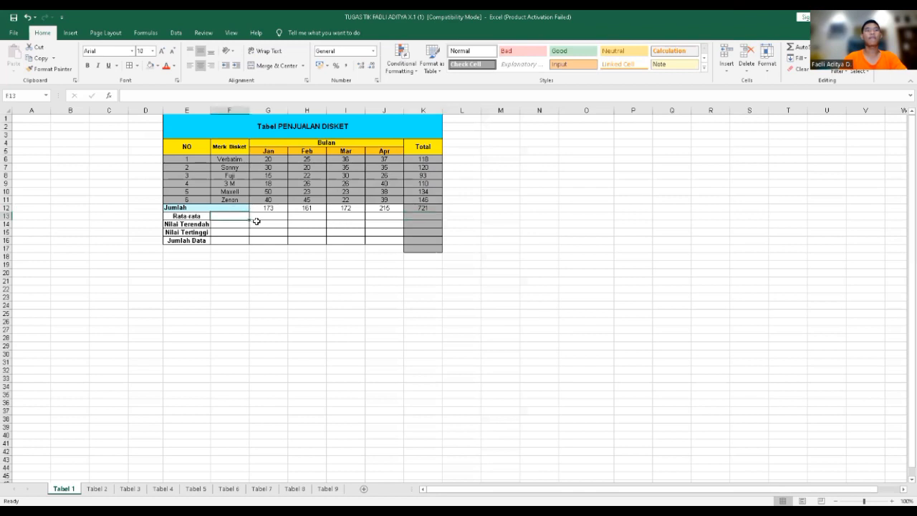
pyautogui.click(256, 221)
pyautogui.click(261, 214)
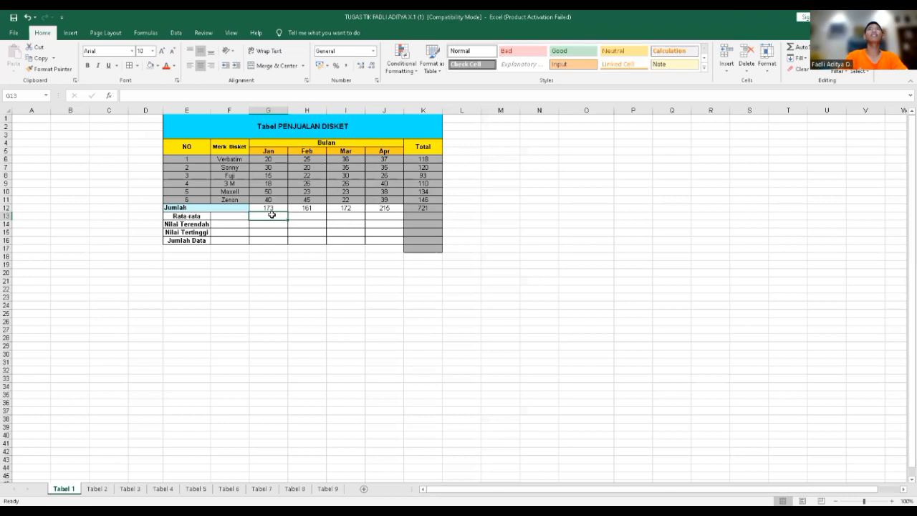
pyautogui.write('=')
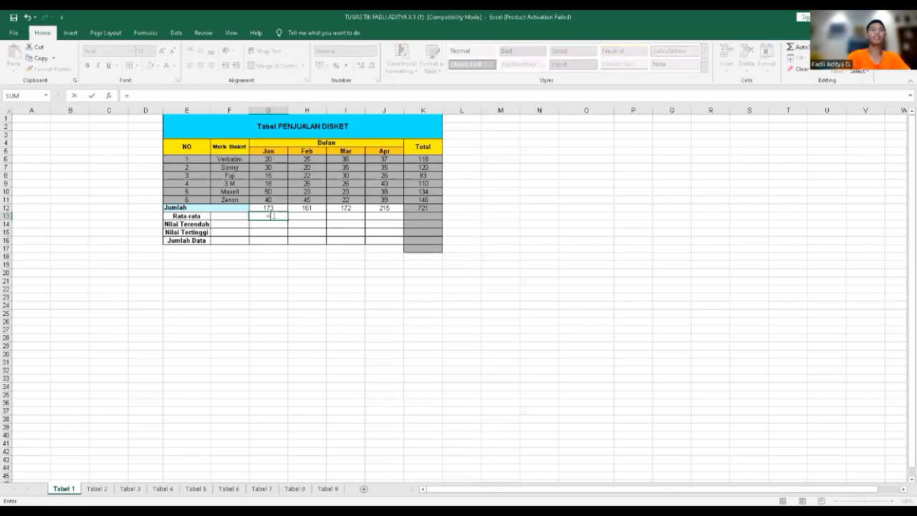
pyautogui.write('average(')
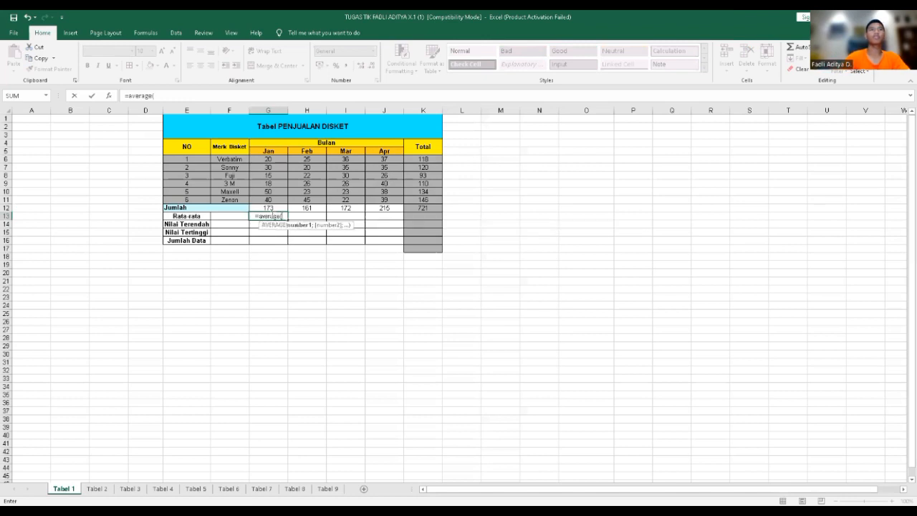
pyautogui.click(280, 159)
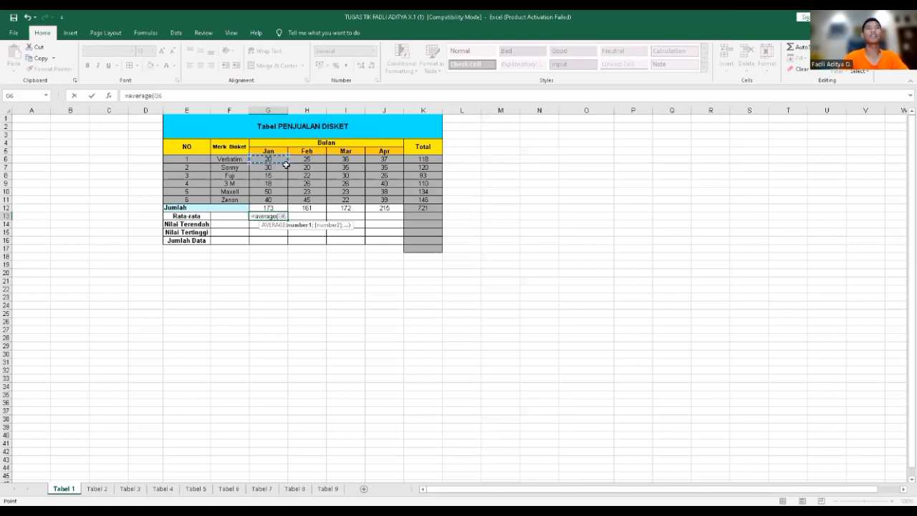
pyautogui.moveTo(289, 162); pyautogui.dragTo(286, 204)
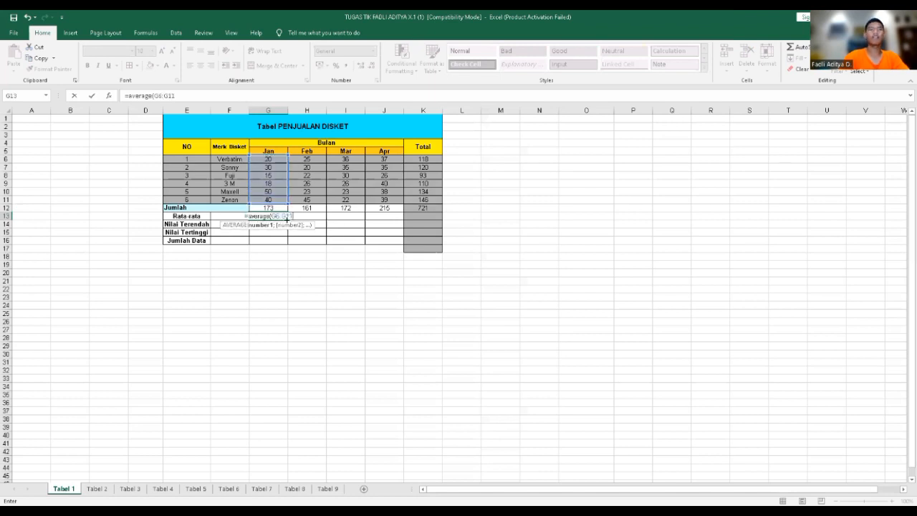
pyautogui.press('Return')
pyautogui.moveTo(273, 220); pyautogui.dragTo(273, 217)
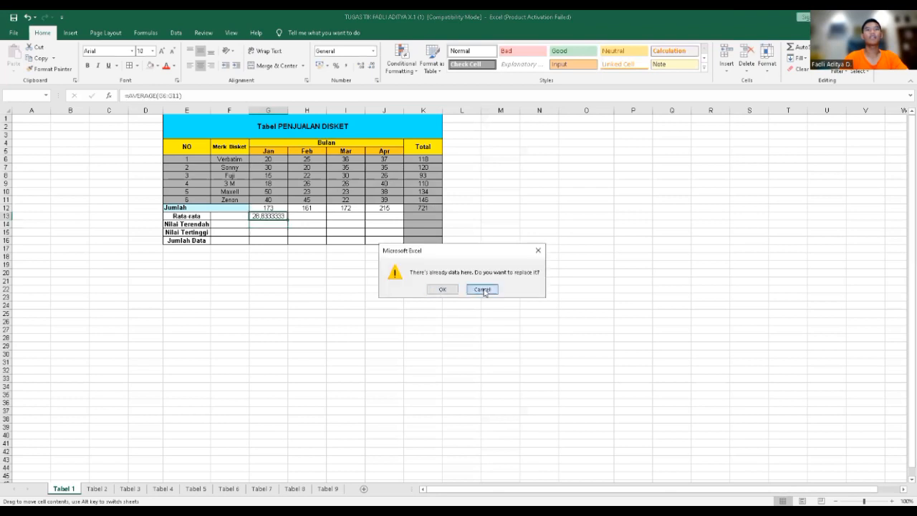
# - Calculate the February average in the Rata-rata row, cell H13, with =AVERAGE(H6:H11)
pyautogui.click(483, 289)
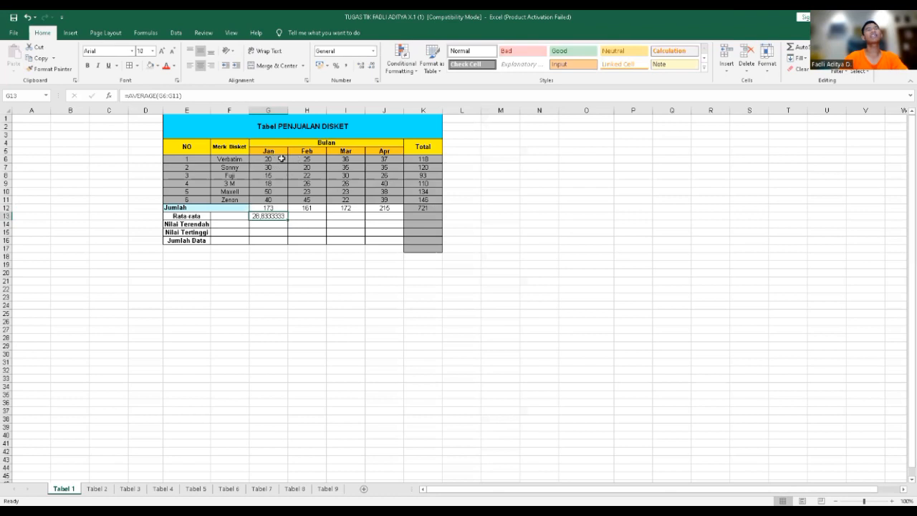
pyautogui.click(305, 217)
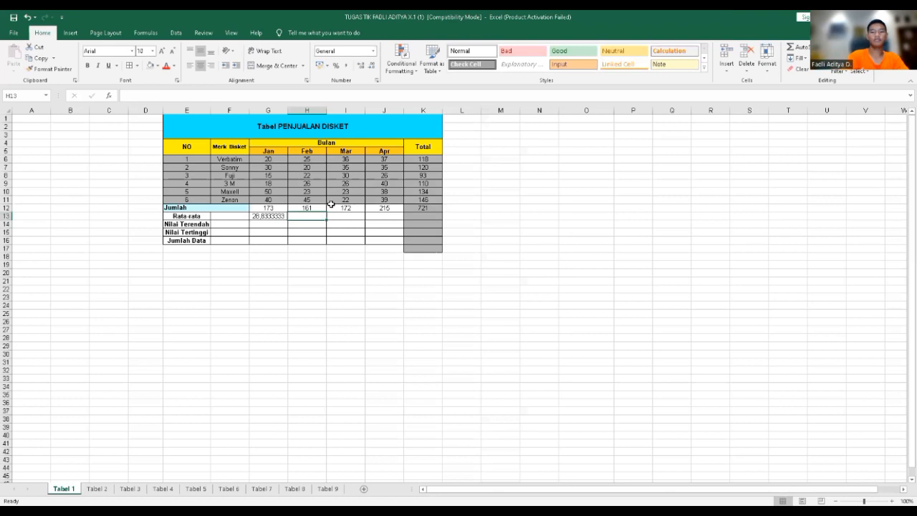
pyautogui.write('+')
pyautogui.press('BackSpace')
pyautogui.write('=')
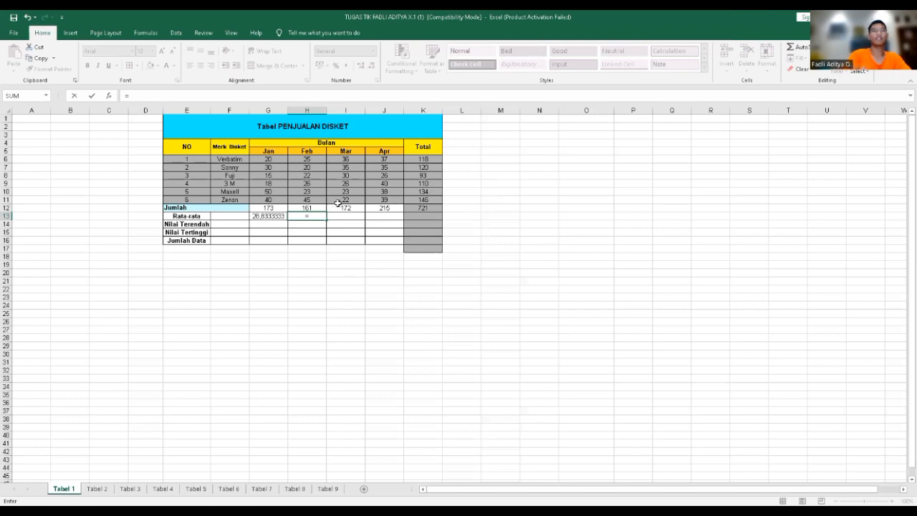
pyautogui.write('average(')
pyautogui.click(306, 159)
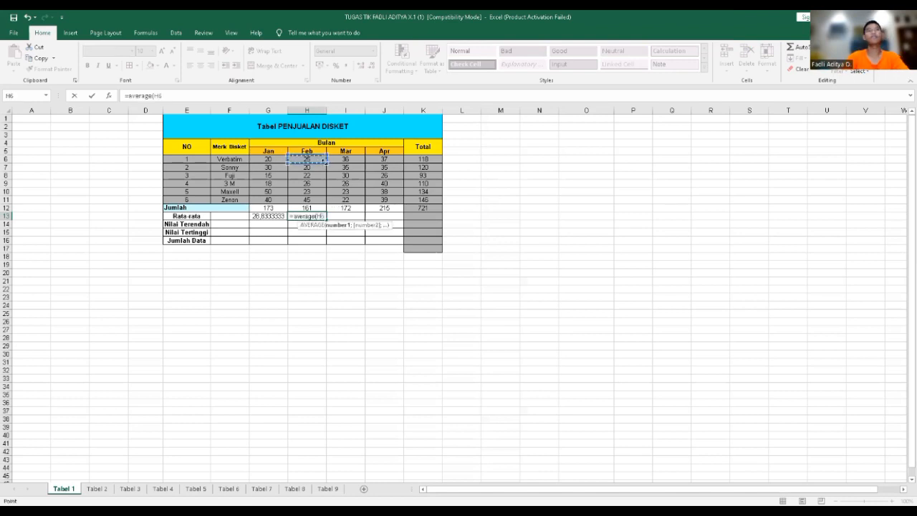
pyautogui.moveTo(307, 159); pyautogui.dragTo(326, 202)
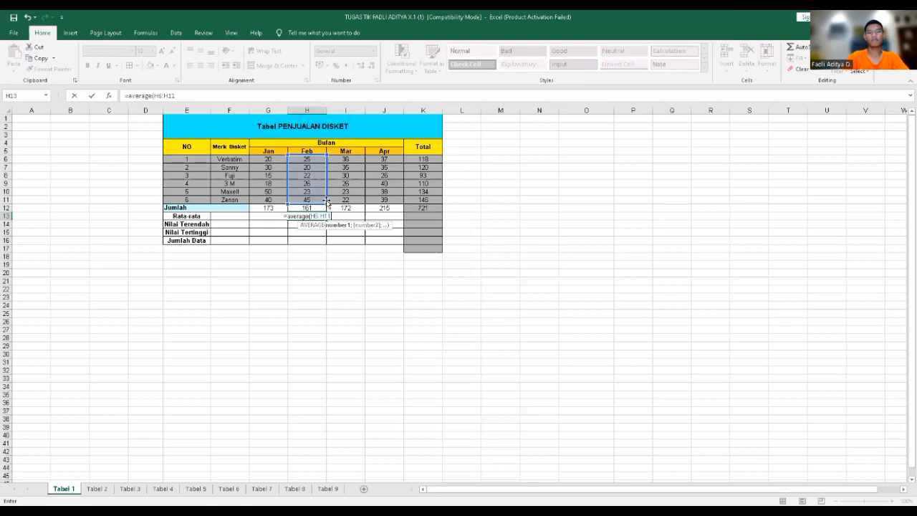
pyautogui.press('Return')
# - Fill the Rata-rata formula from H13 across through J13 for March and April
pyautogui.click(332, 219)
pyautogui.click(307, 215)
pyautogui.moveTo(326, 219); pyautogui.dragTo(389, 238)
# - Calculate the average of the Total column in the Rata-rata row, cell K13, with =AVERAGE(K6:K11)
pyautogui.click(422, 217)
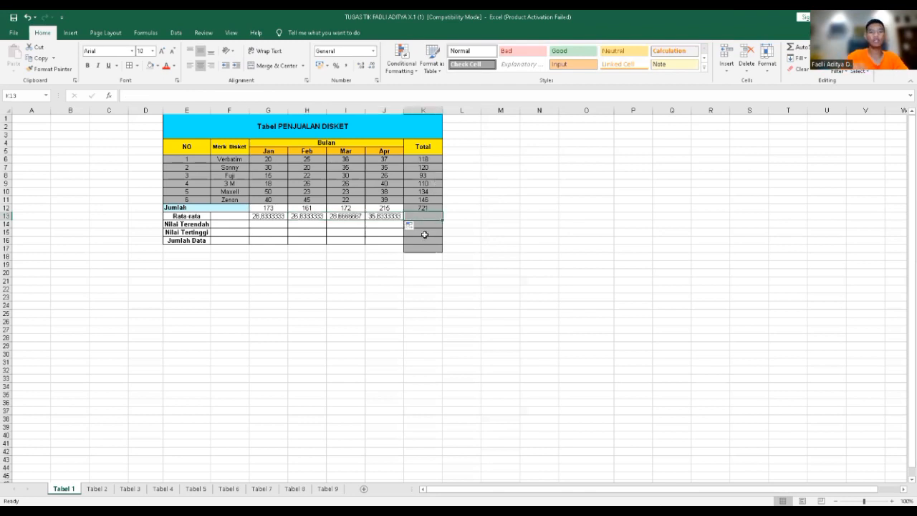
pyautogui.write('=')
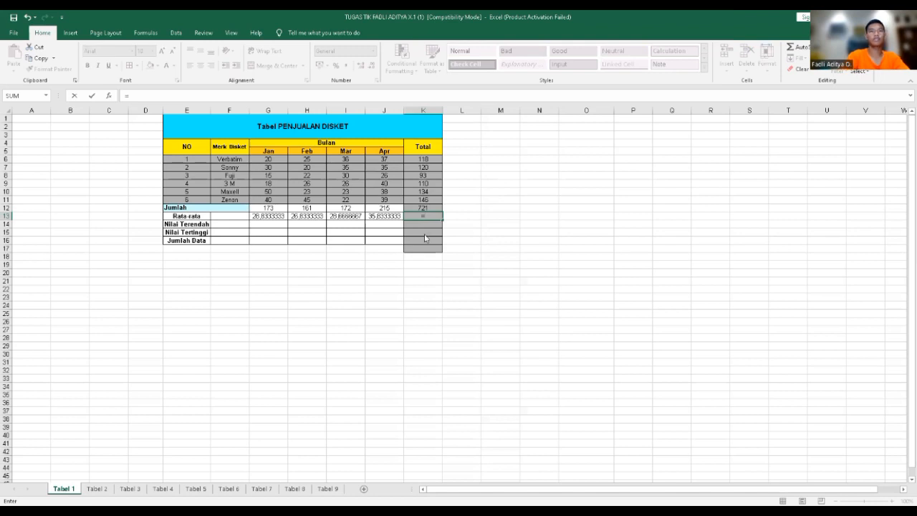
pyautogui.write('average')
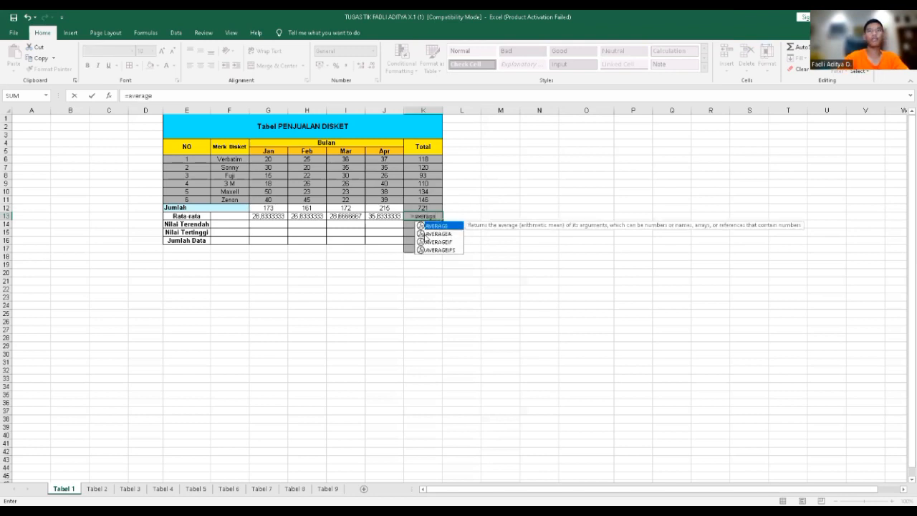
pyautogui.write('(')
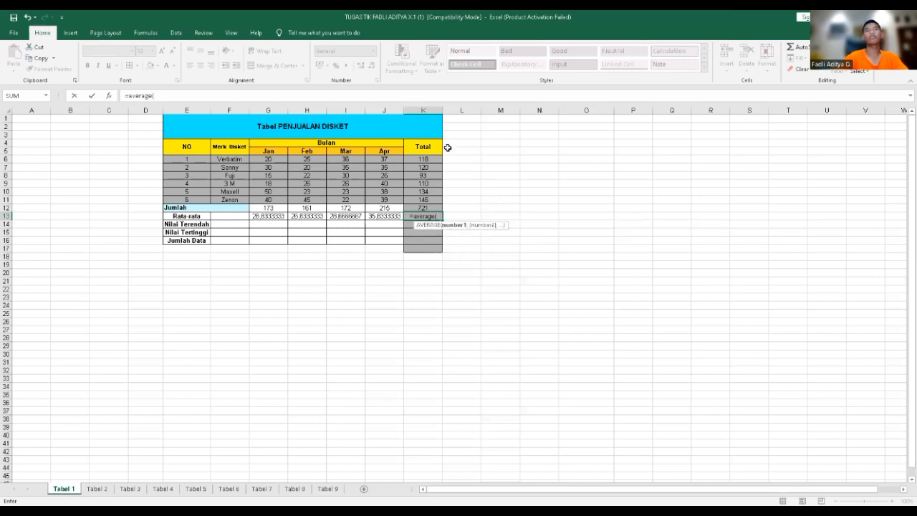
pyautogui.moveTo(435, 159); pyautogui.dragTo(435, 202)
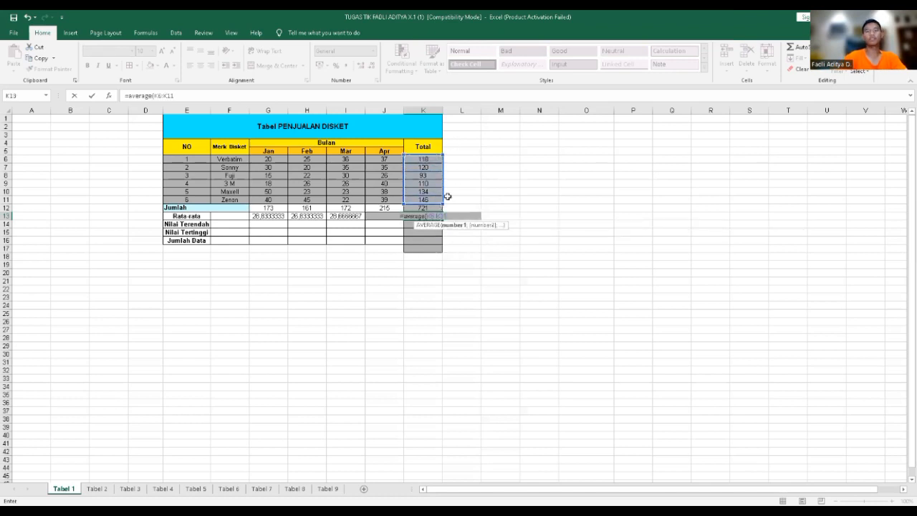
pyautogui.press('Return')
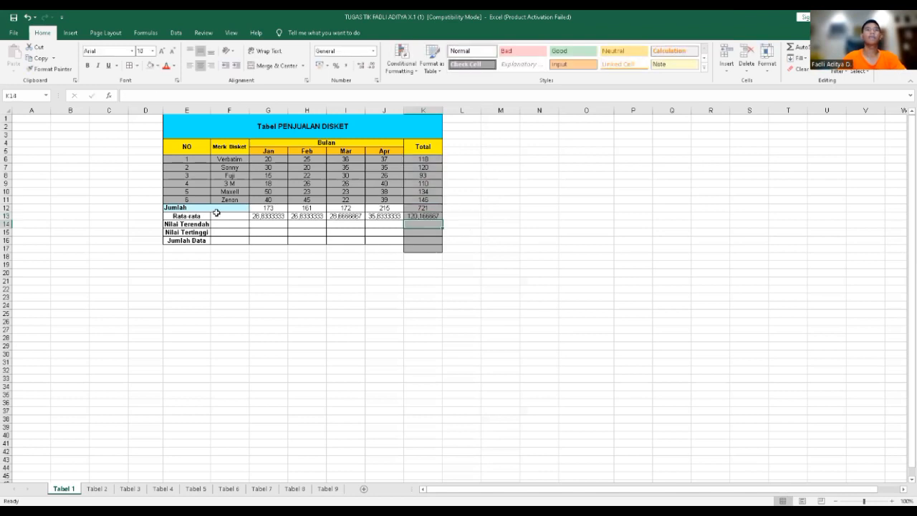
# - Find the lowest January value in the Nilai Terendah row, cell G14, with =MIN(G6:G11)
pyautogui.click(267, 228)
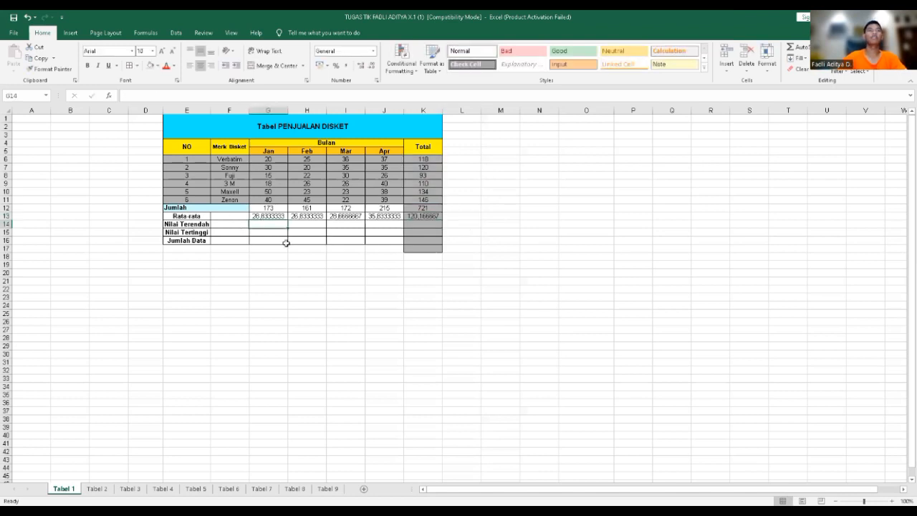
pyautogui.write('=')
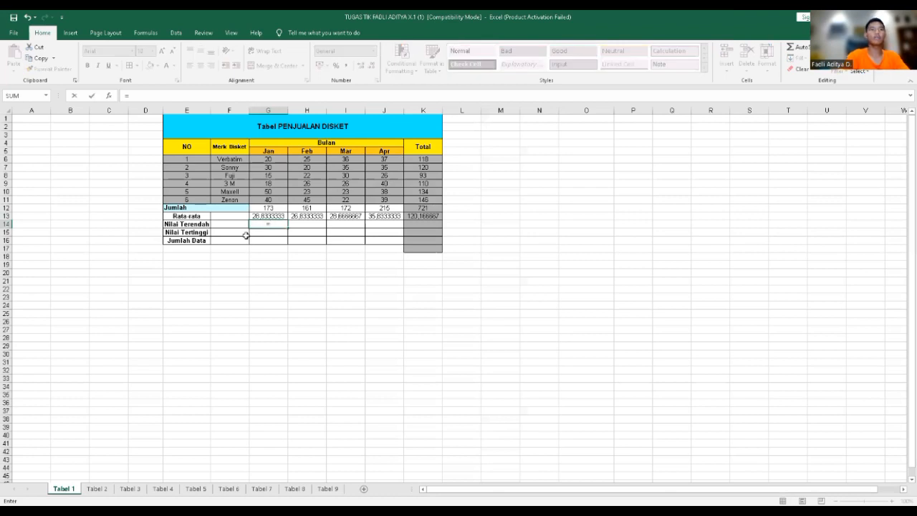
pyautogui.write('min(')
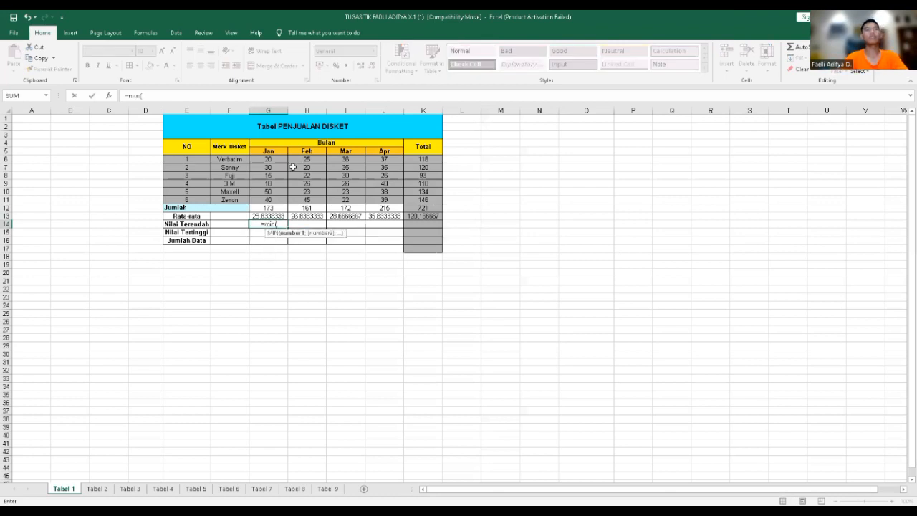
pyautogui.moveTo(281, 160); pyautogui.dragTo(281, 200)
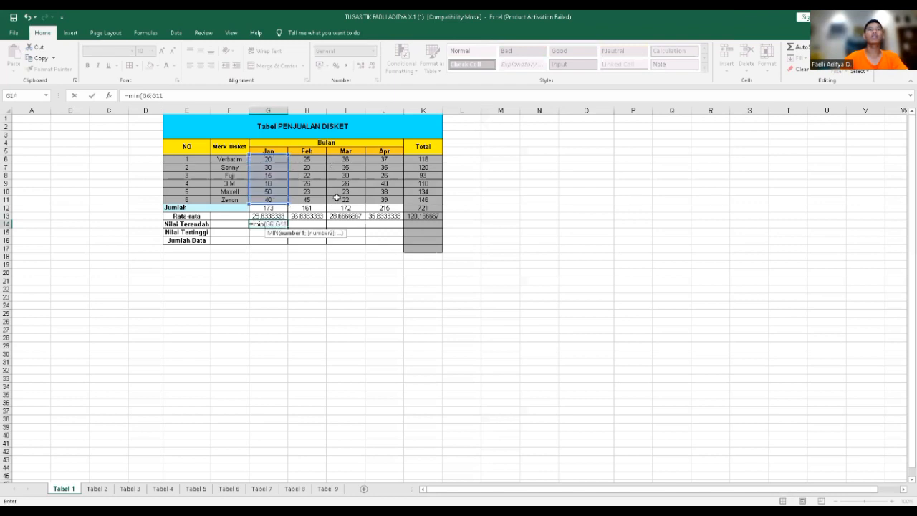
pyautogui.press('Return')
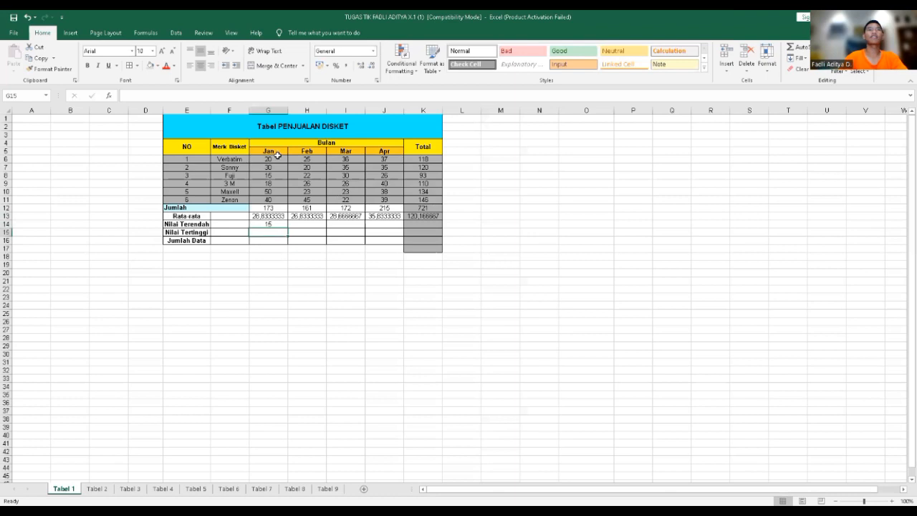
pyautogui.click(272, 175)
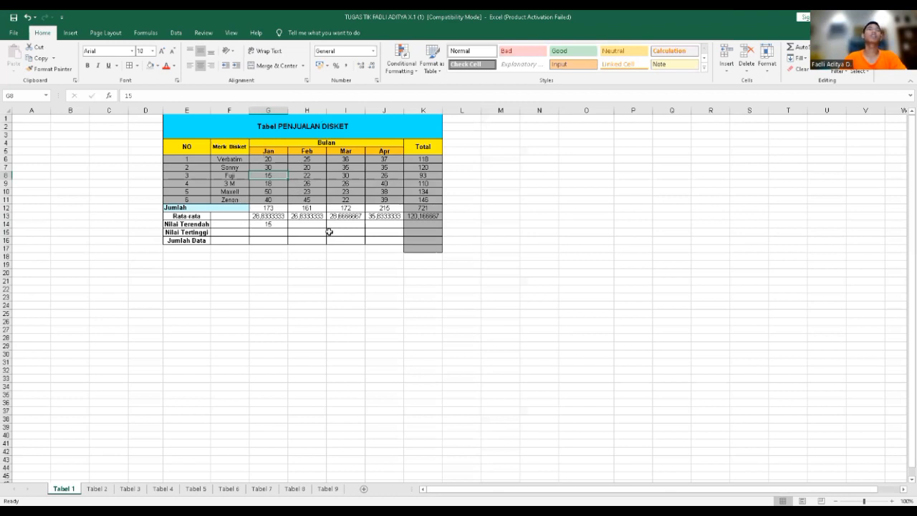
pyautogui.click(268, 225)
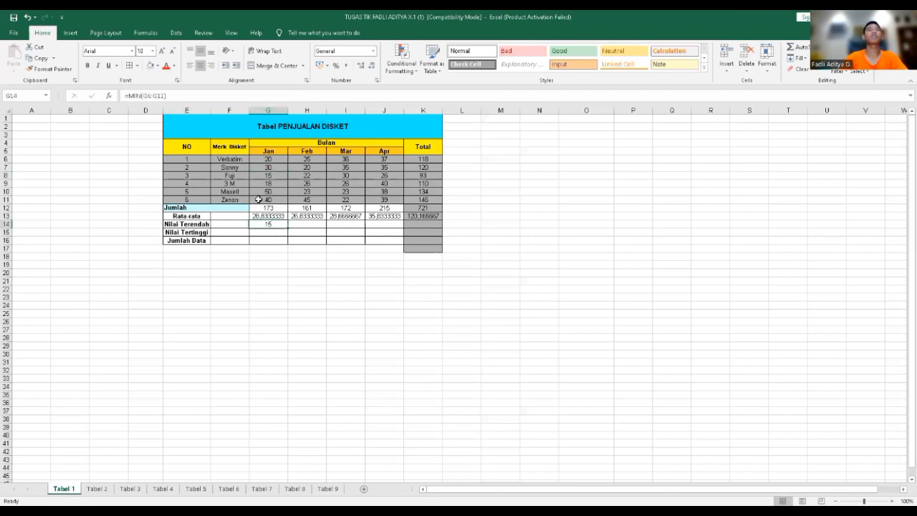
# - Find the lowest February value in cell H14 with =MIN(H6:H11) and fill the formula across through J14
pyautogui.click(319, 225)
pyautogui.write('=')
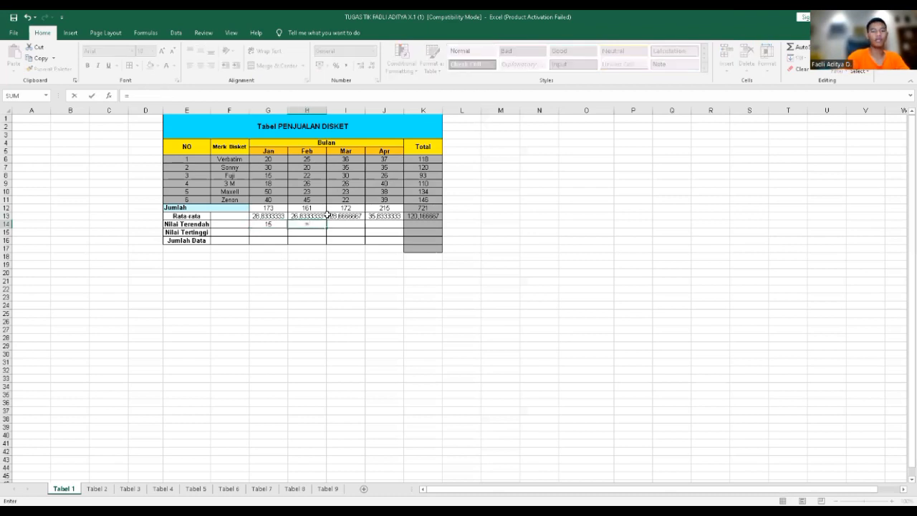
pyautogui.write('min(')
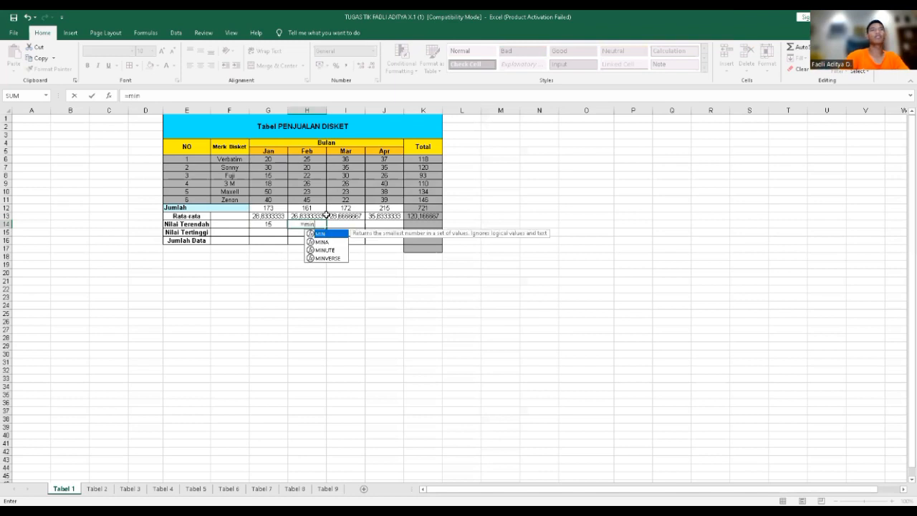
pyautogui.click(298, 158)
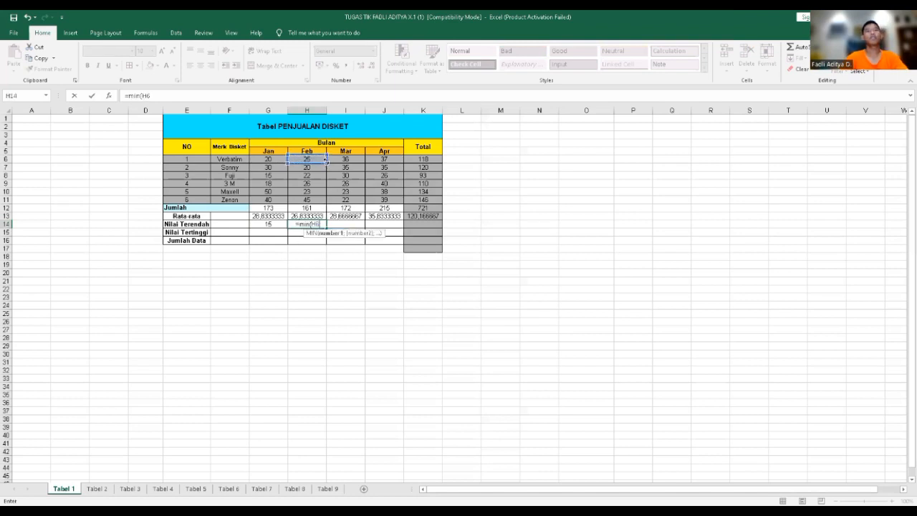
pyautogui.moveTo(326, 174); pyautogui.dragTo(400, 228)
pyautogui.hotkey('ctrl', 'Return')
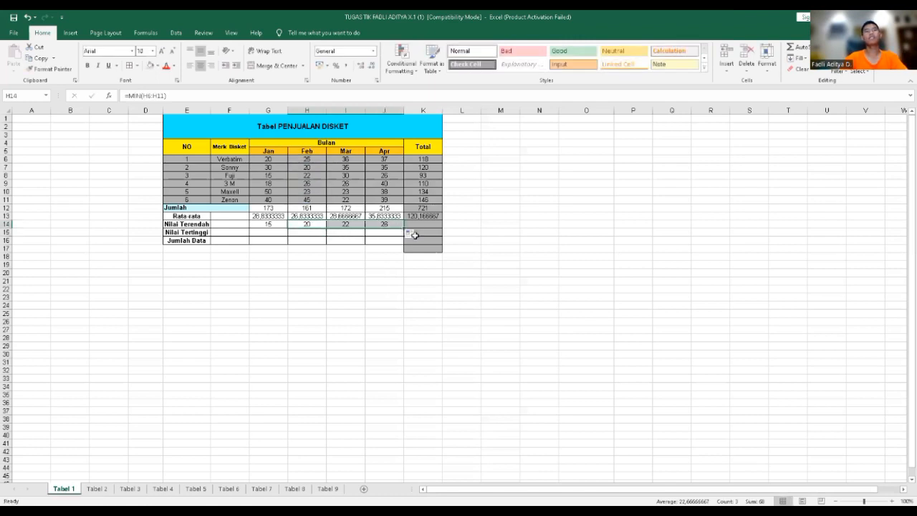
# - Find the lowest value of the Total column in the Nilai Terendah row, cell K14, with =MIN(K6:K11)
pyautogui.click(423, 227)
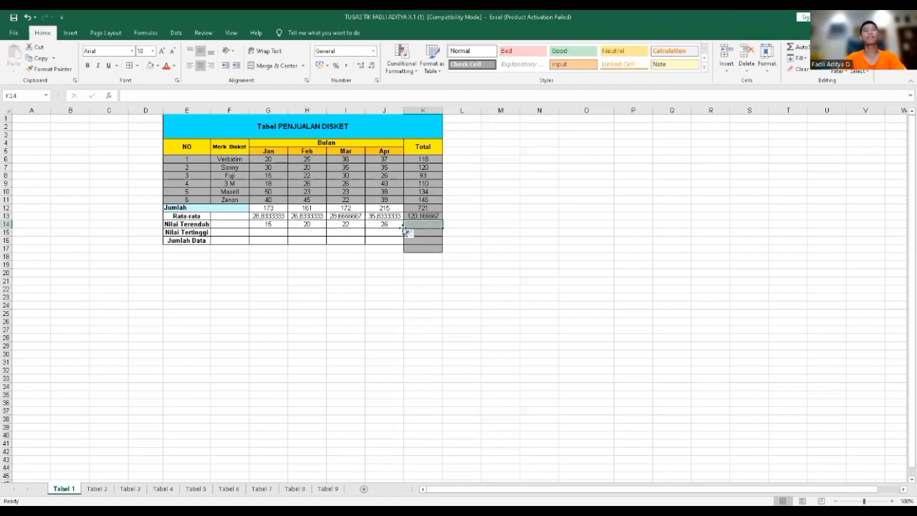
pyautogui.click(268, 233)
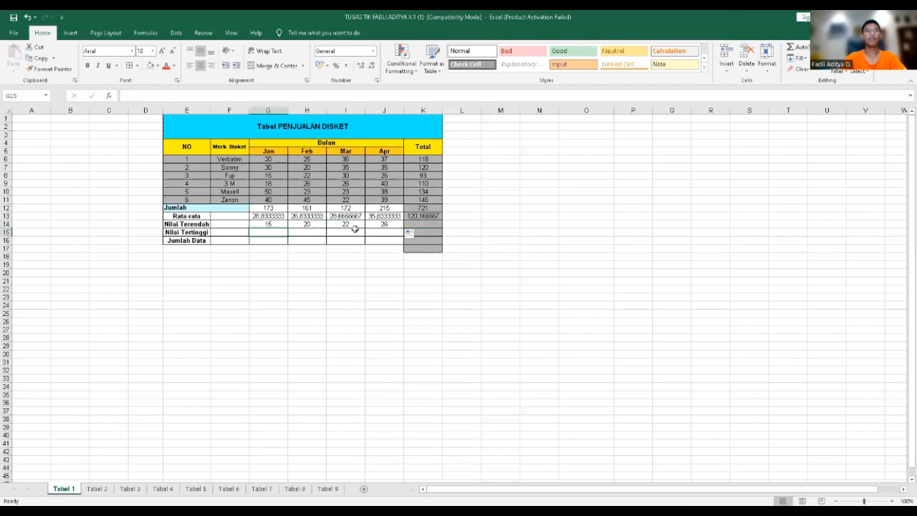
pyautogui.click(419, 225)
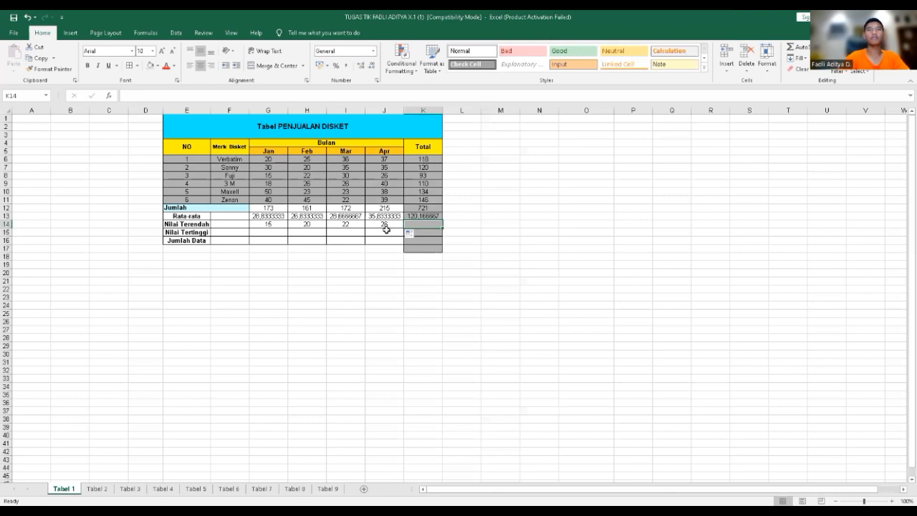
pyautogui.write('+')
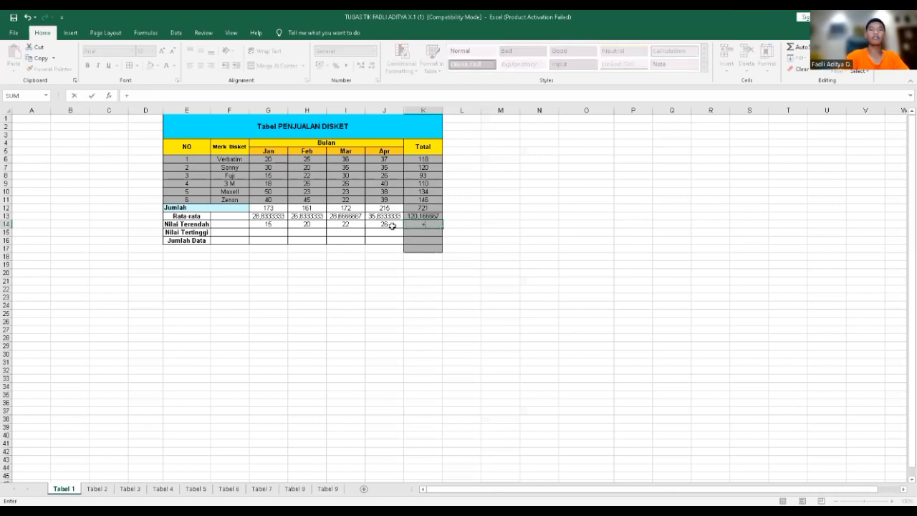
pyautogui.press('BackSpace')
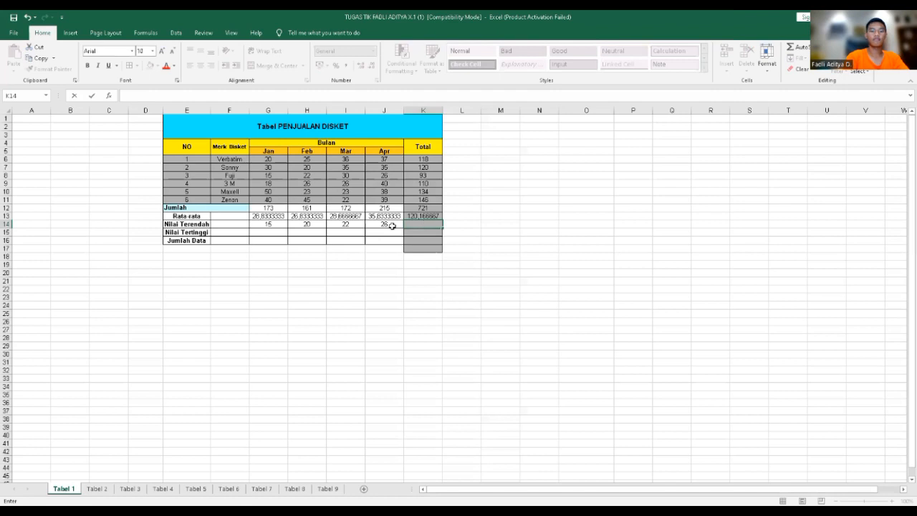
pyautogui.write('=')
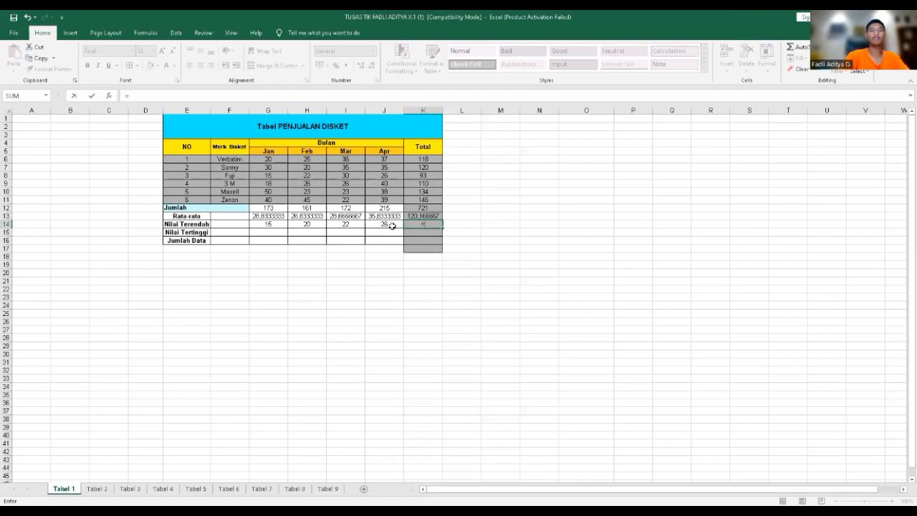
pyautogui.write('min')
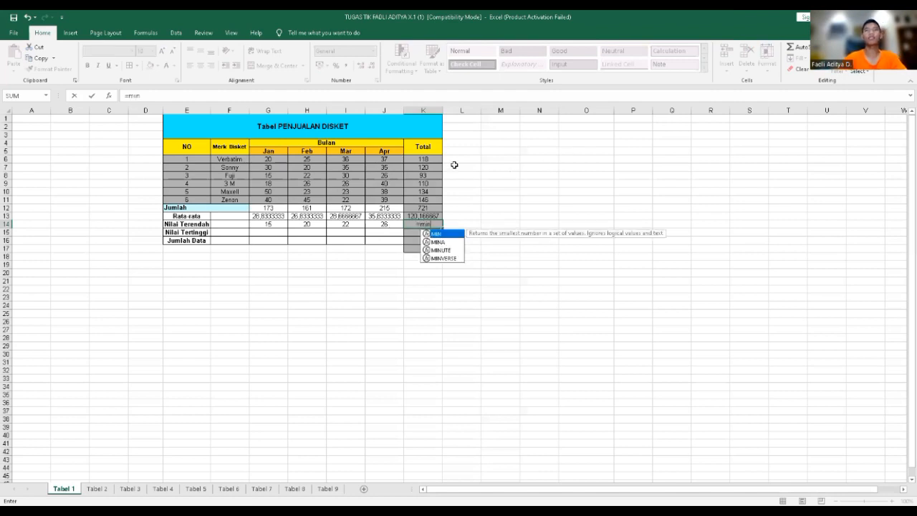
pyautogui.write('(')
pyautogui.click(420, 158)
pyautogui.moveTo(443, 165); pyautogui.dragTo(444, 204)
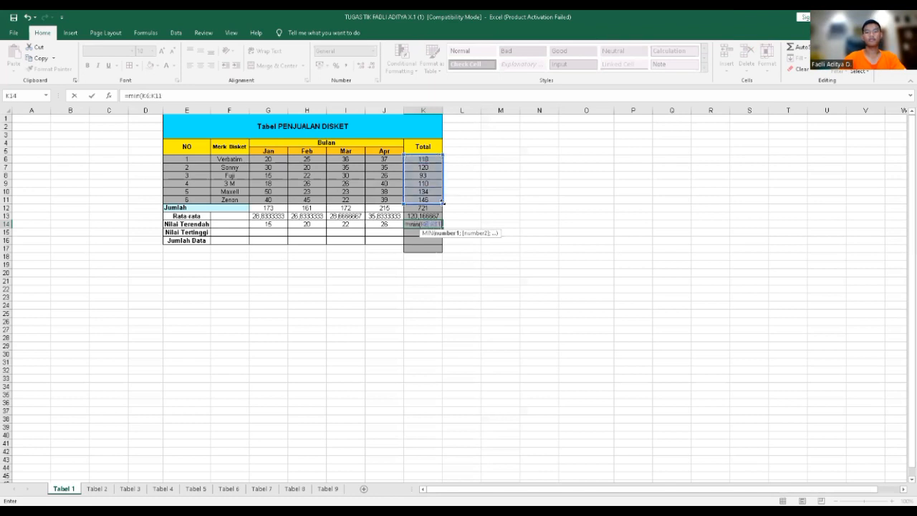
pyautogui.press('Return')
# - Find the highest January value in the Nilai Tertinggi row, cell G15, with =MAX(G6:G11)
pyautogui.click(270, 231)
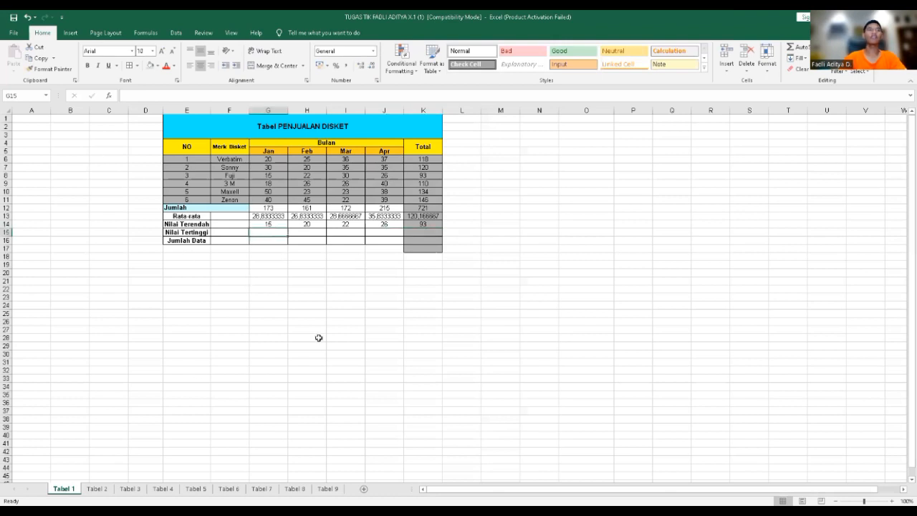
pyautogui.write('=')
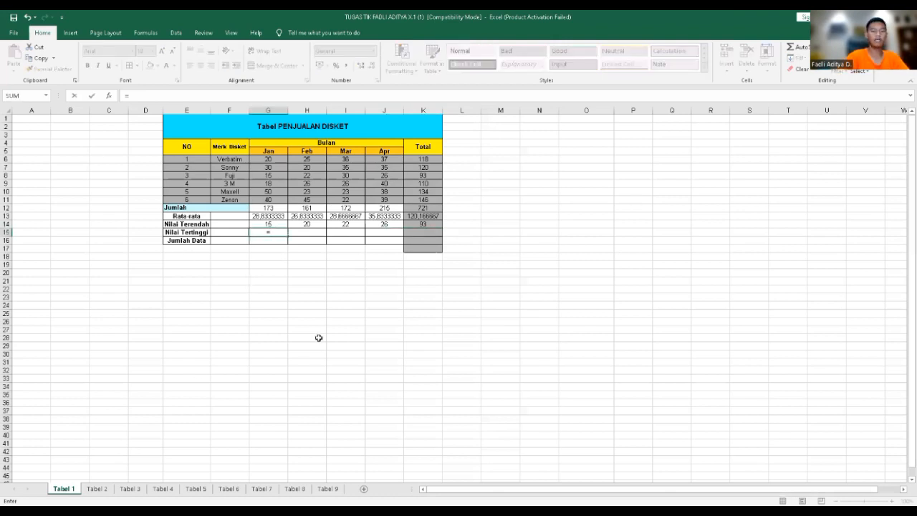
pyautogui.write('max(')
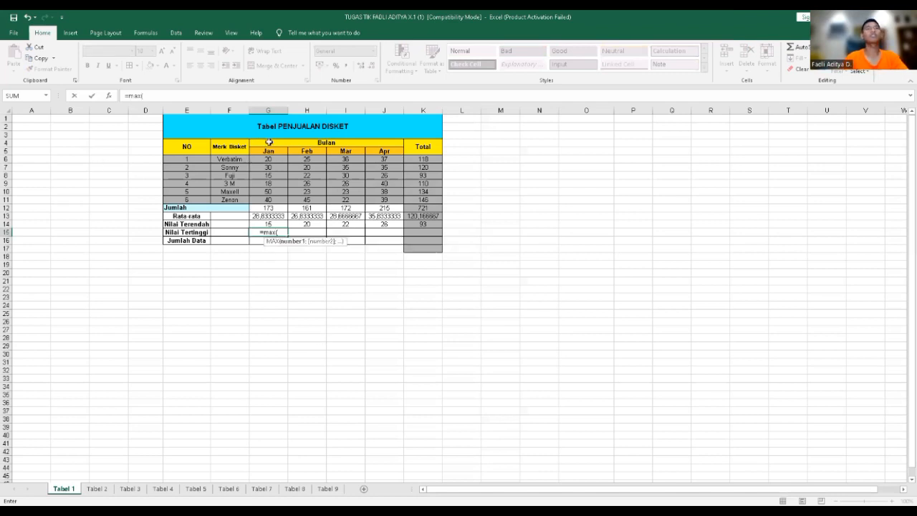
pyautogui.moveTo(271, 160); pyautogui.dragTo(288, 202)
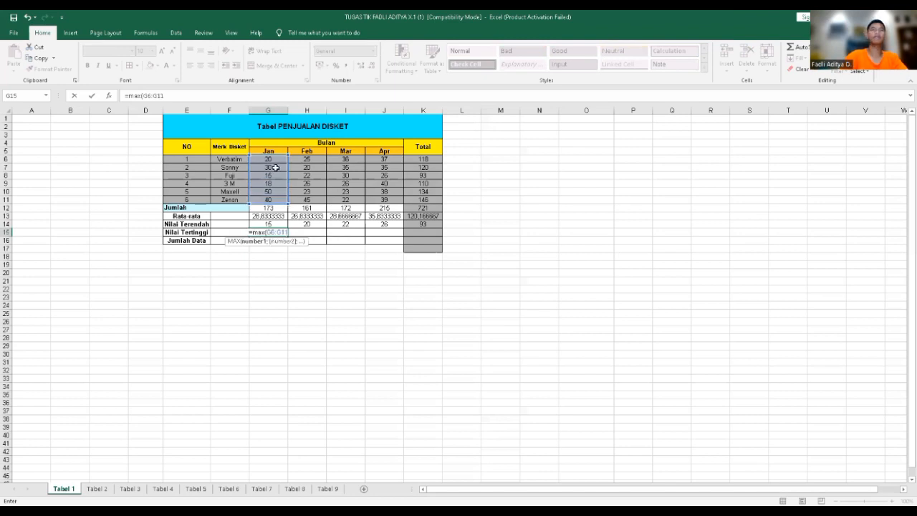
pyautogui.press('Return')
pyautogui.click(282, 234)
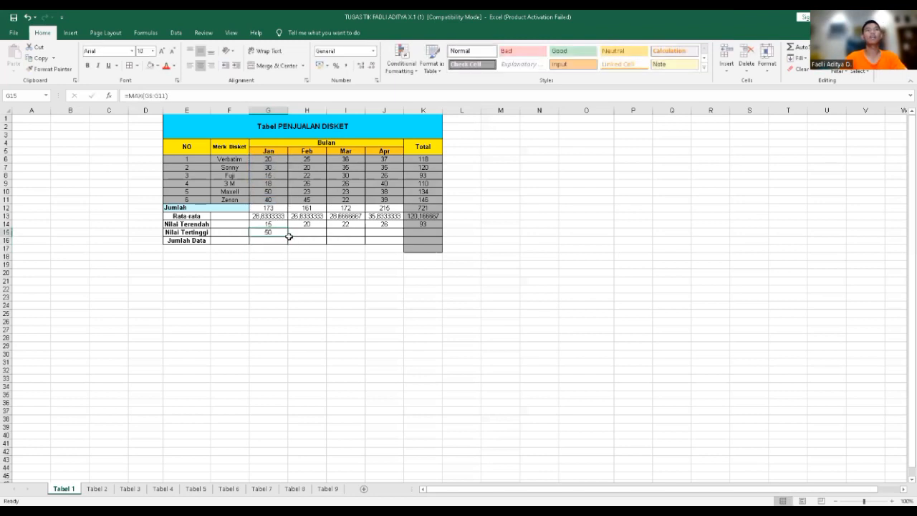
# - Fill the Nilai Tertinggi formula from cell G15 across the remaining months through J15
pyautogui.moveTo(286, 235); pyautogui.dragTo(393, 235)
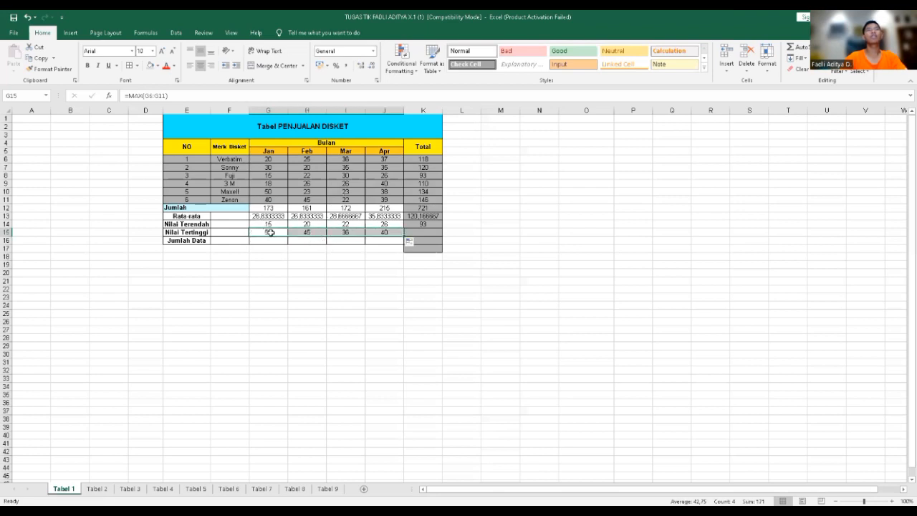
pyautogui.click(270, 233)
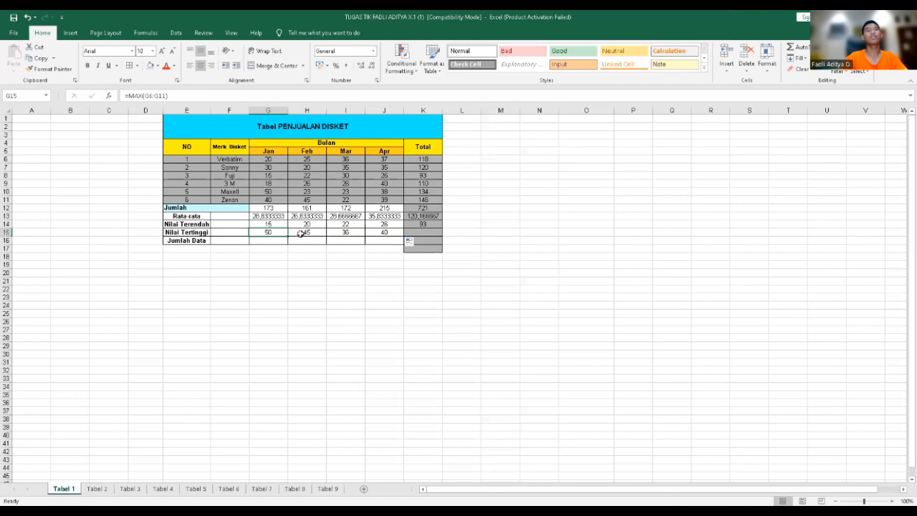
pyautogui.moveTo(287, 238); pyautogui.dragTo(391, 237)
pyautogui.click(330, 289)
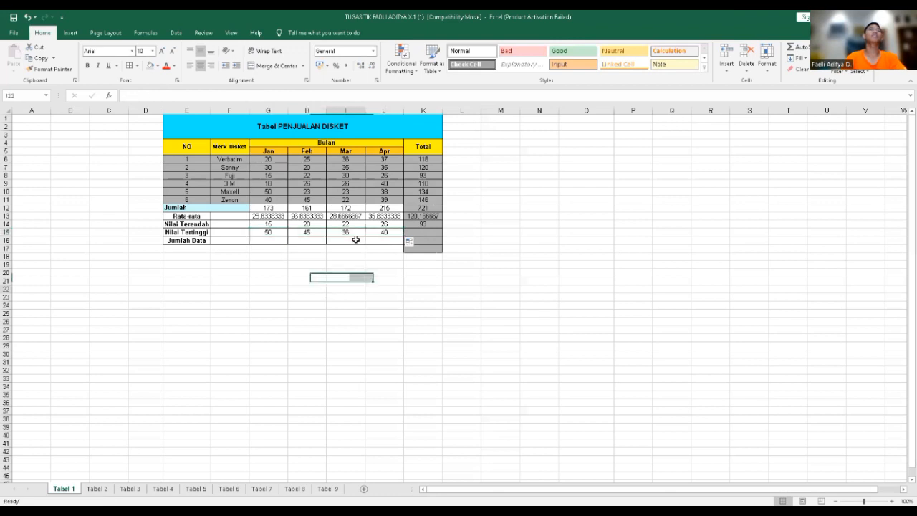
pyautogui.click(268, 240)
pyautogui.moveTo(288, 245); pyautogui.dragTo(296, 265)
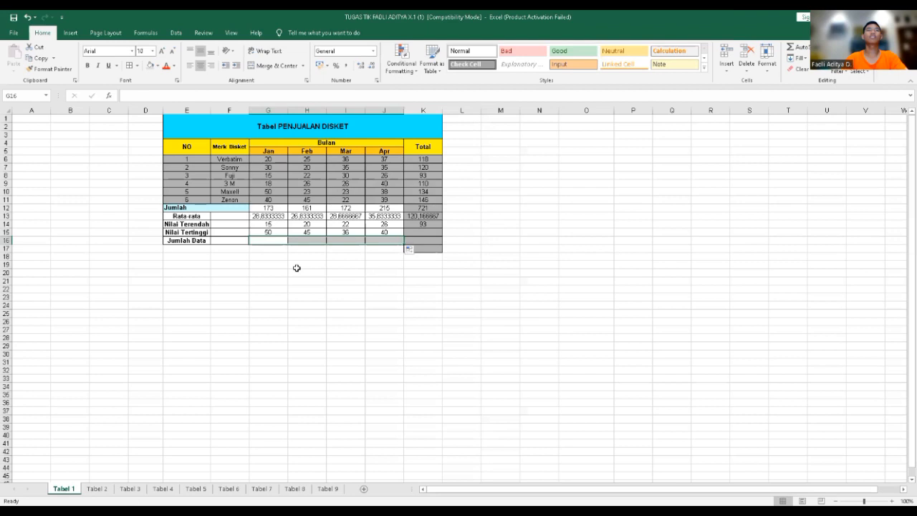
# - Find the highest value of the Total column in the Nilai Tertinggi row, cell K15, with =MAX(K6:K11)
pyautogui.click(423, 231)
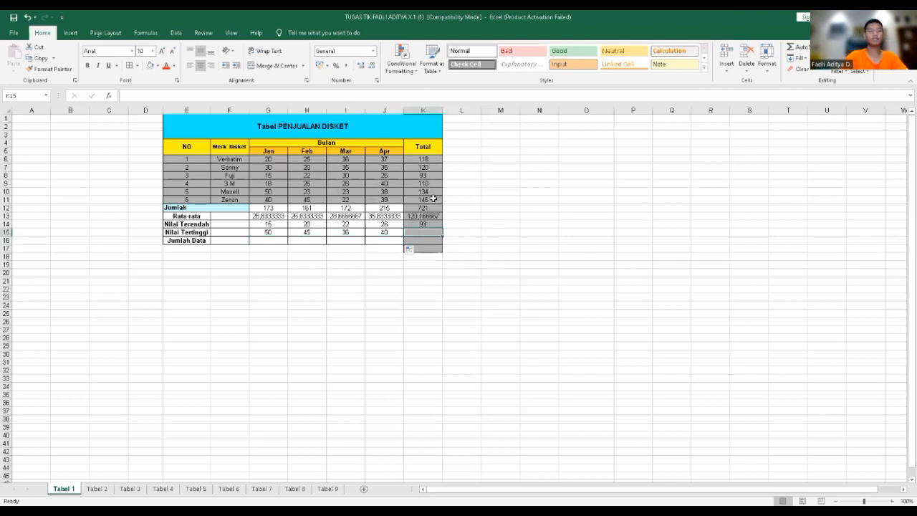
pyautogui.write('=')
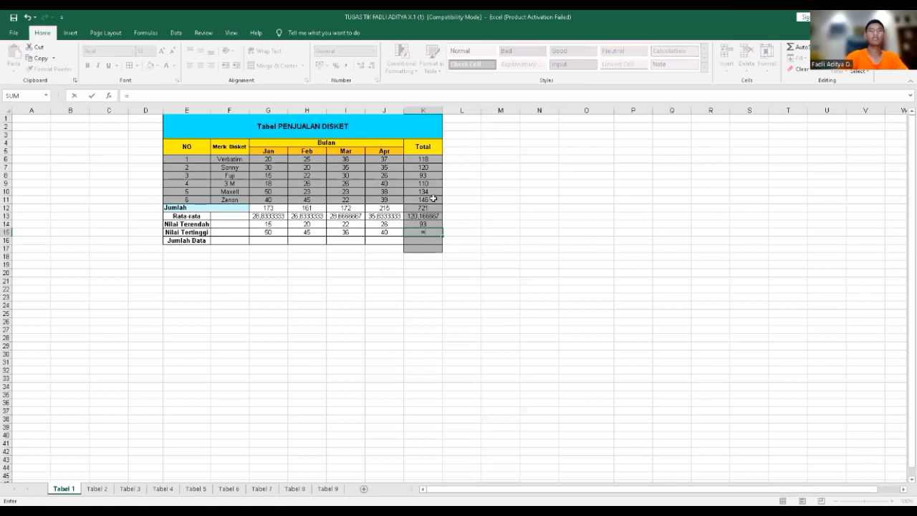
pyautogui.write('max(')
pyautogui.moveTo(428, 159); pyautogui.dragTo(448, 201)
pyautogui.press('Return')
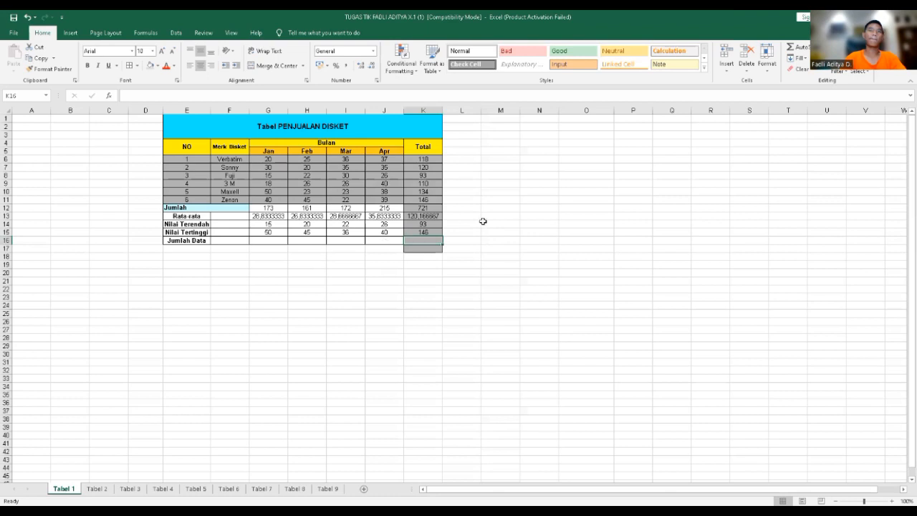
# - Count the January entries in the Jumlah Data row, cell G16, with =COUNT(G6:G11)
pyautogui.click(272, 241)
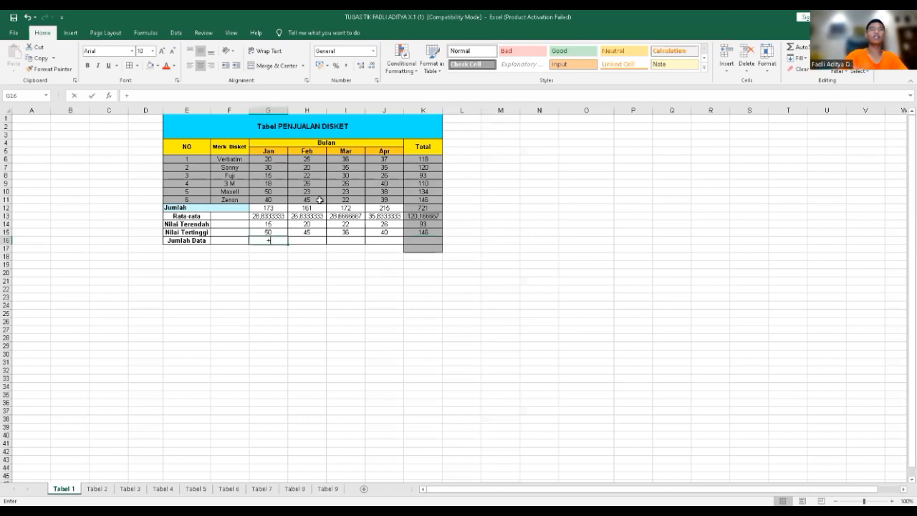
pyautogui.write('=')
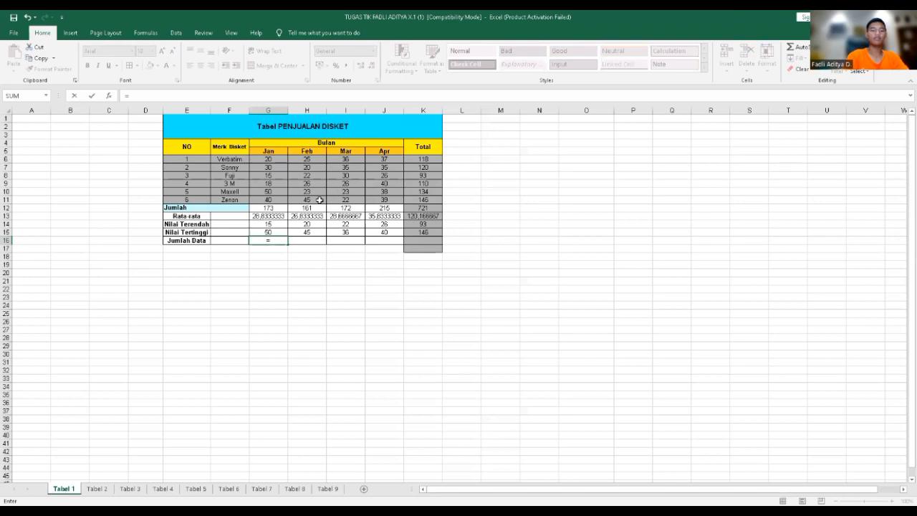
pyautogui.write('count(')
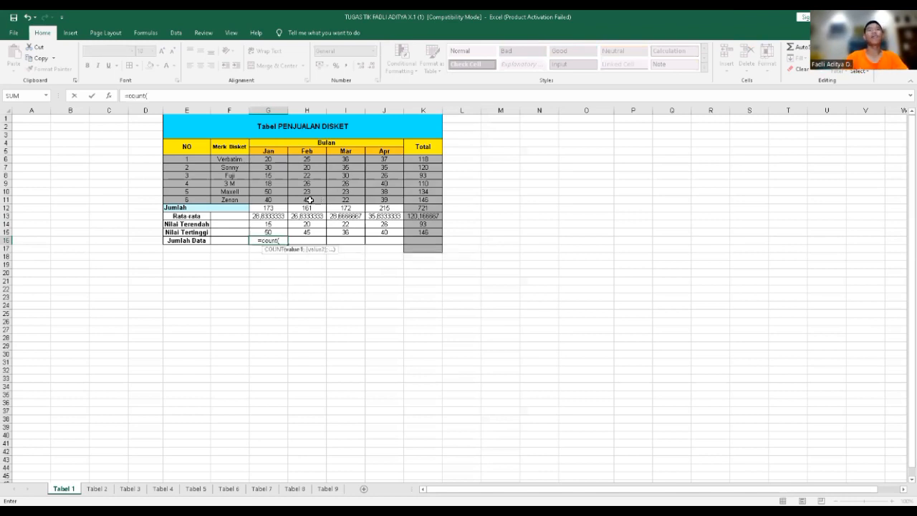
pyautogui.moveTo(279, 161); pyautogui.dragTo(279, 201)
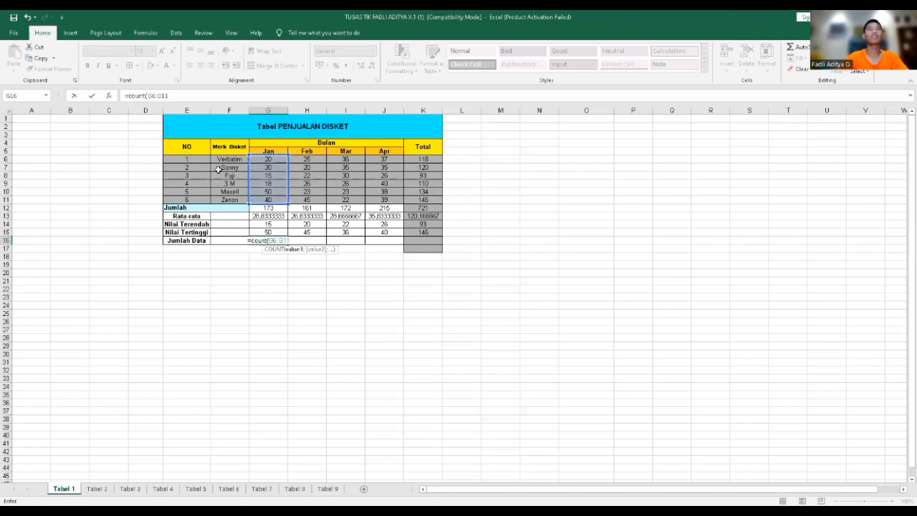
pyautogui.press('Return')
# - Fill the Jumlah Data count formula from cell G16 across through K16
pyautogui.click(280, 242)
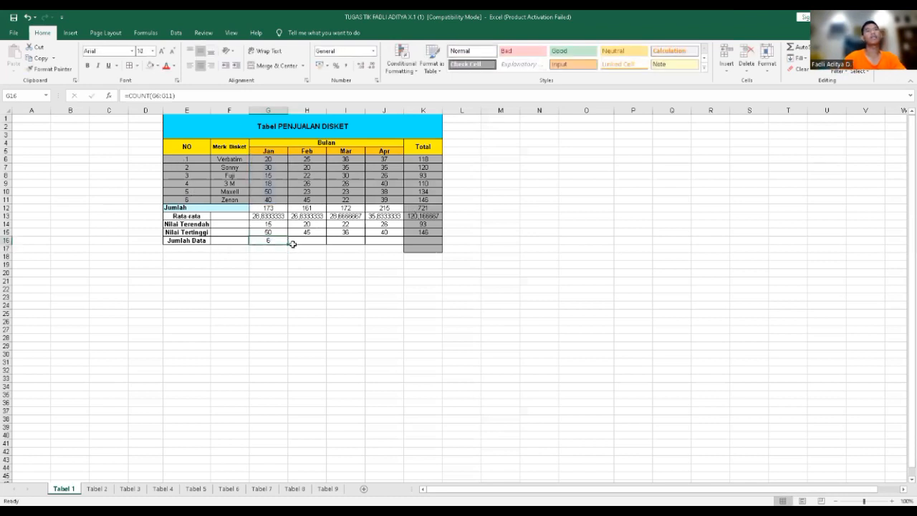
pyautogui.moveTo(287, 244); pyautogui.dragTo(431, 244)
pyautogui.click(495, 264)
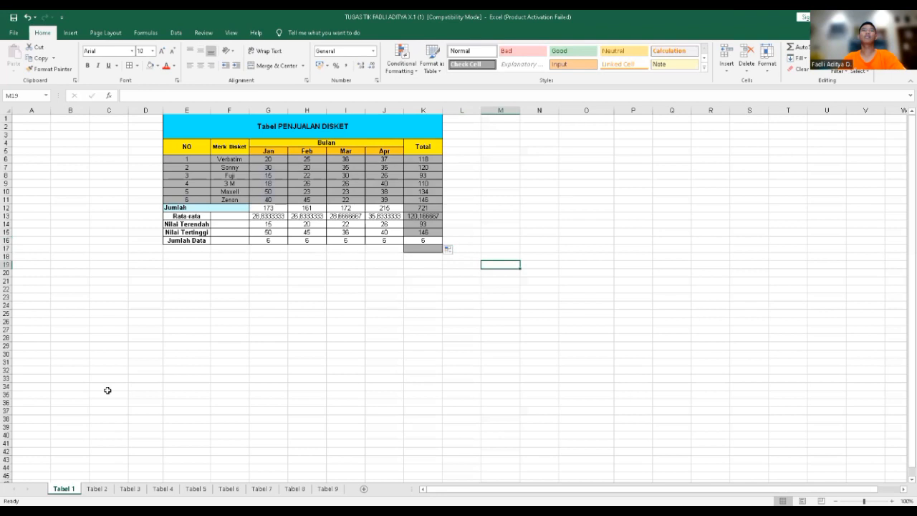
# - Switch to sheet Tabel 2 and look over the Lama Kerja, Upah/Jam and Upah/Hari columns
pyautogui.click(97, 489)
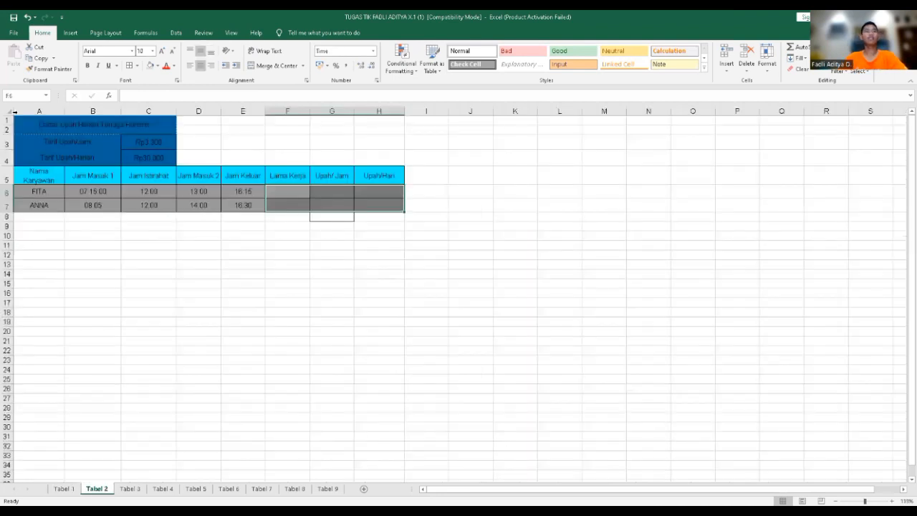
pyautogui.click(294, 197)
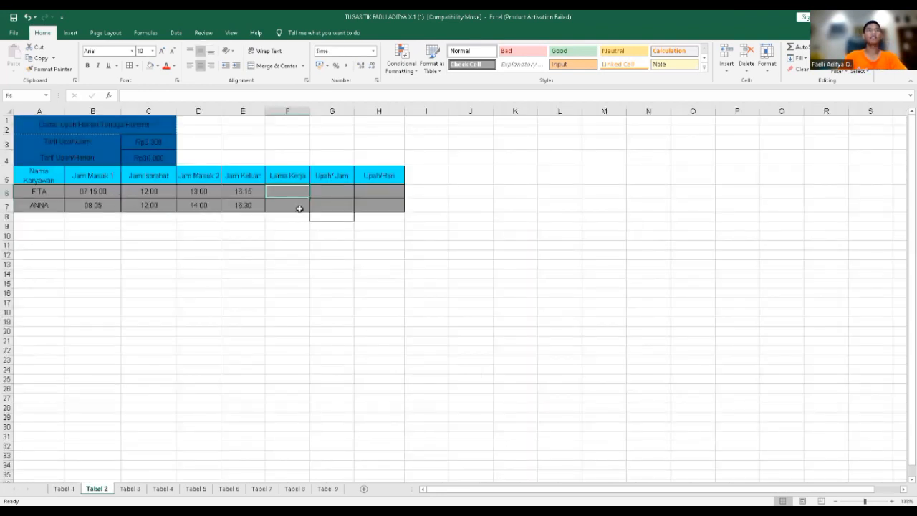
pyautogui.click(326, 176)
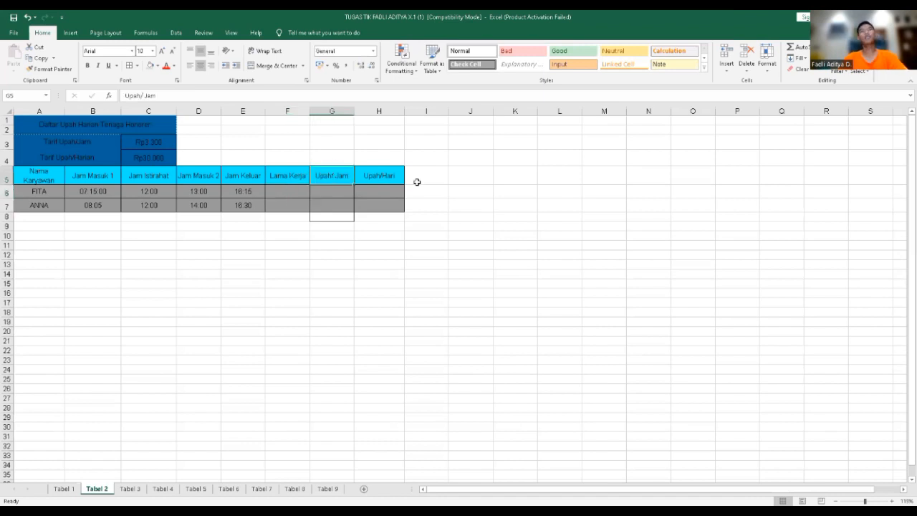
pyautogui.click(378, 175)
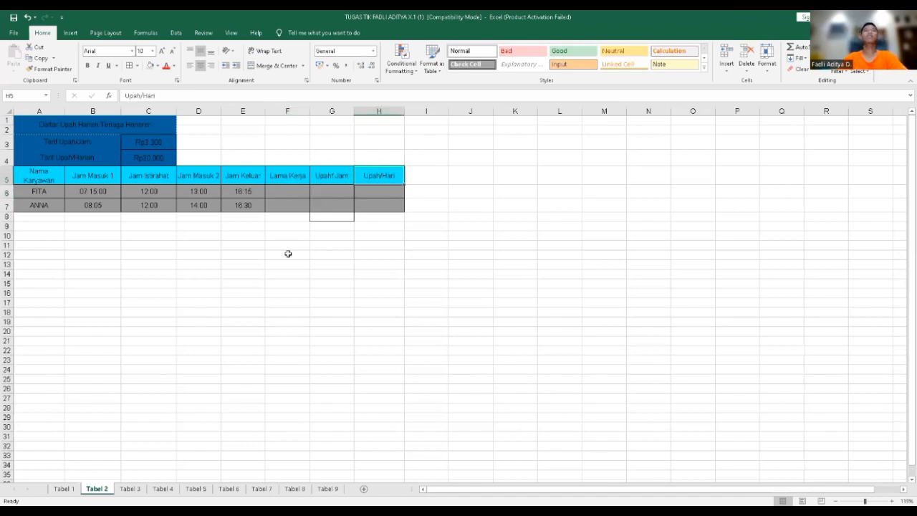
# - Begin the first employee's Lama Kerja formula in cell F6 with =C6-B6+E6
pyautogui.click(284, 192)
pyautogui.click(219, 96)
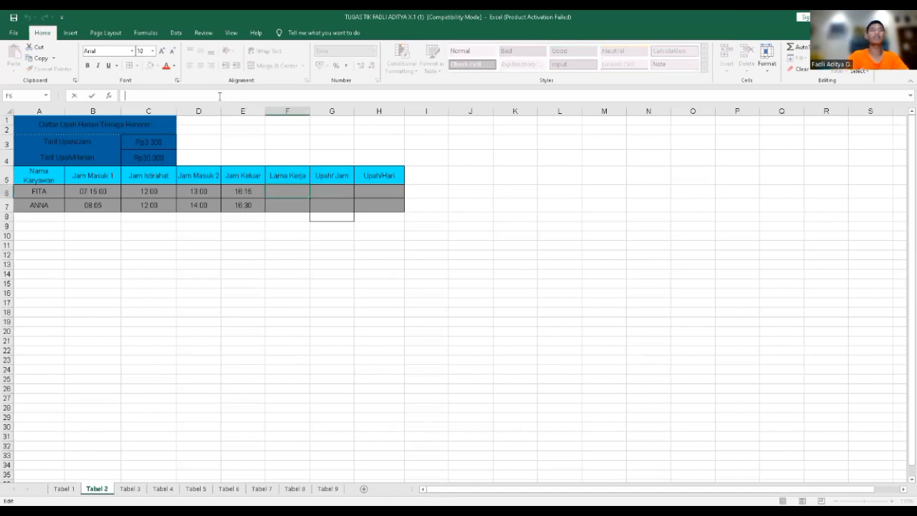
pyautogui.write('=')
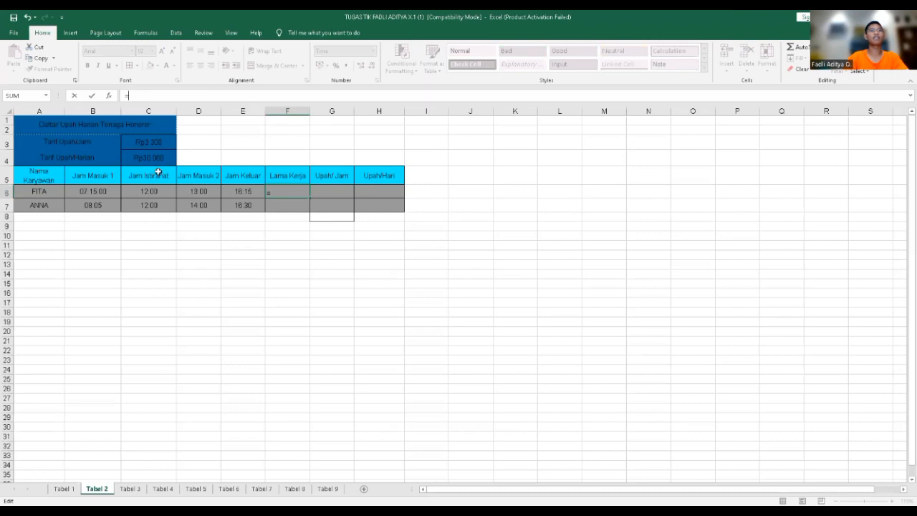
pyautogui.click(149, 192)
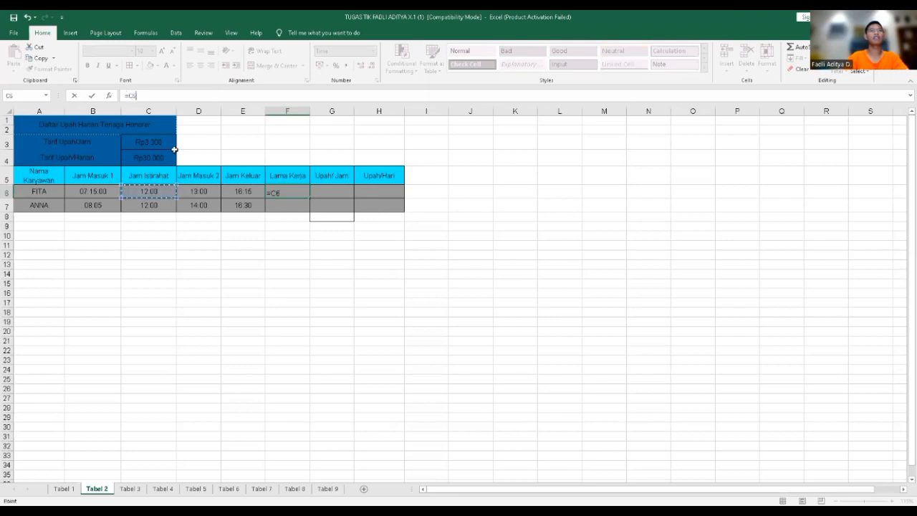
pyautogui.write('-')
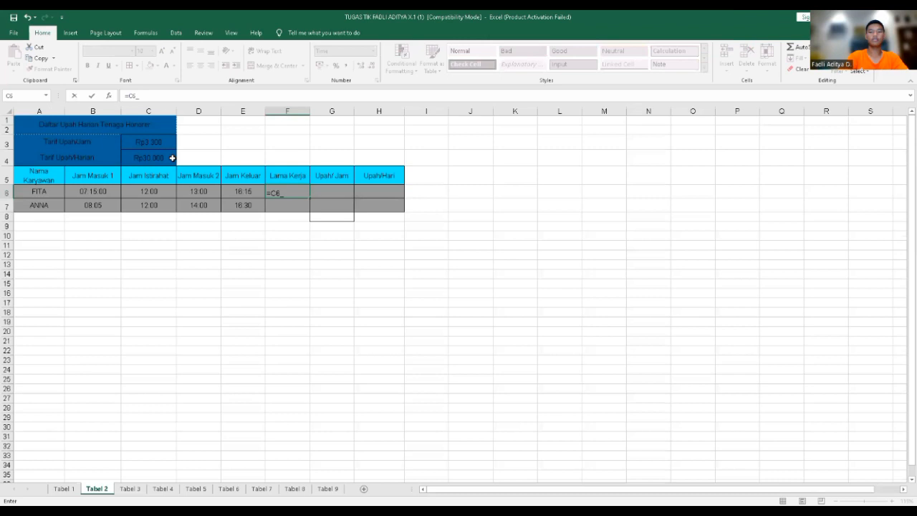
pyautogui.click(100, 191)
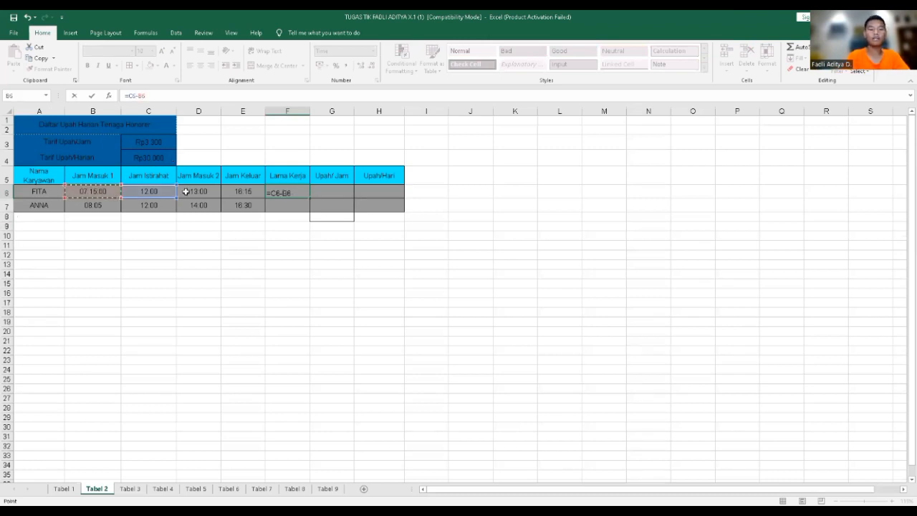
pyautogui.write('+')
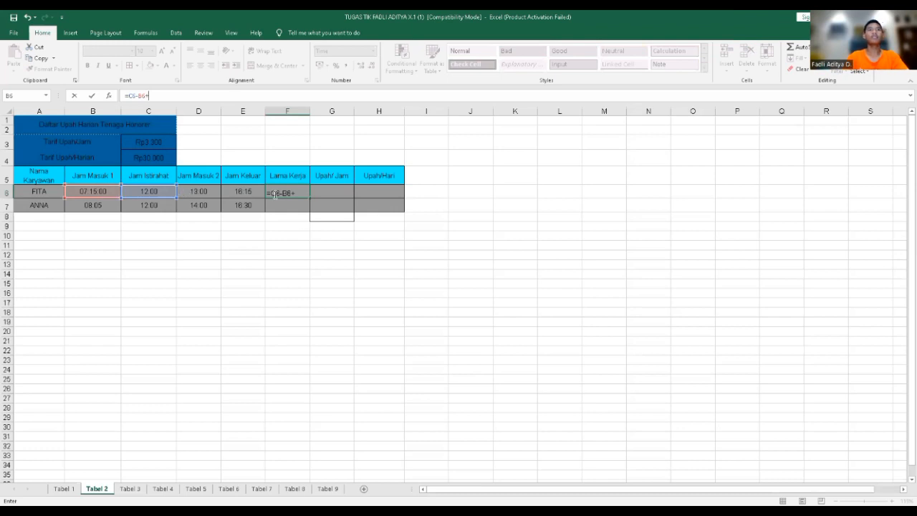
pyautogui.click(252, 192)
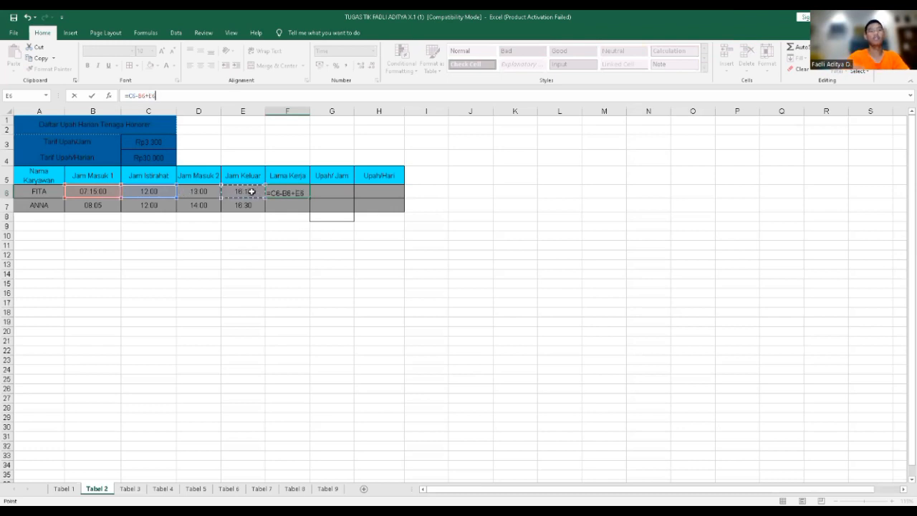
pyautogui.write('_')
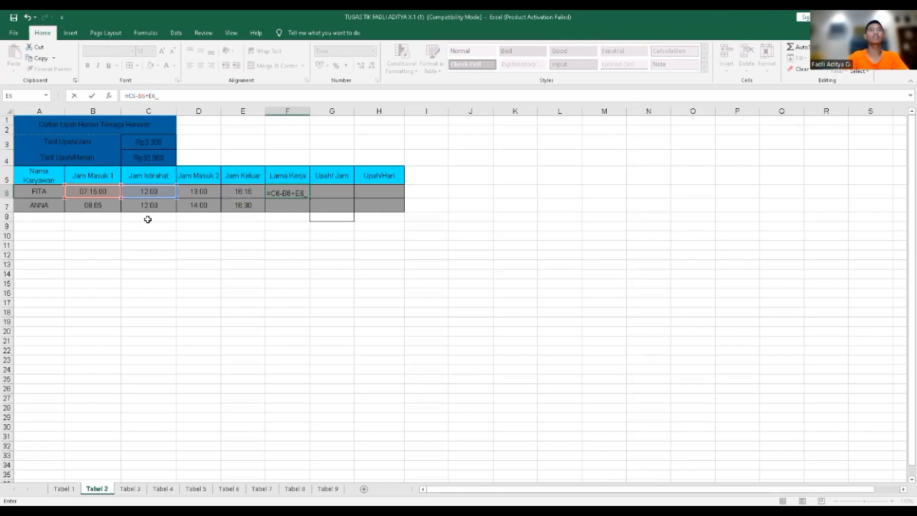
pyautogui.click(202, 190)
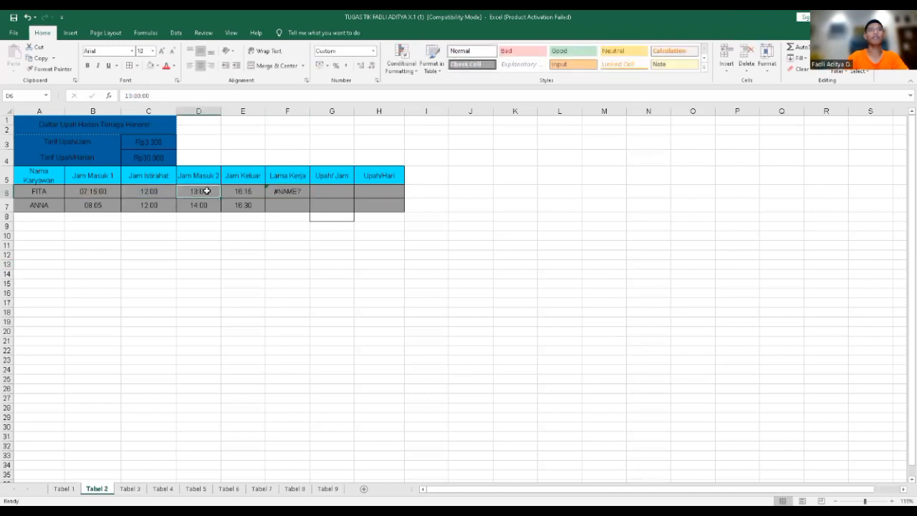
# - Correct the end of the Lama Kerja formula in cell F6 so that it reads =C6-B6+E6-D6
pyautogui.press('Right')
pyautogui.press('Right')
pyautogui.click(167, 96)
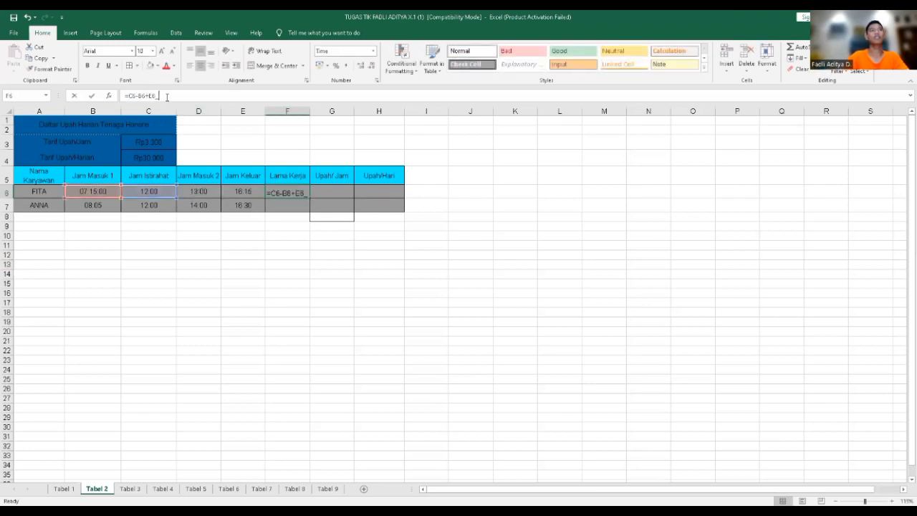
pyautogui.press('BackSpace')
pyautogui.write('-')
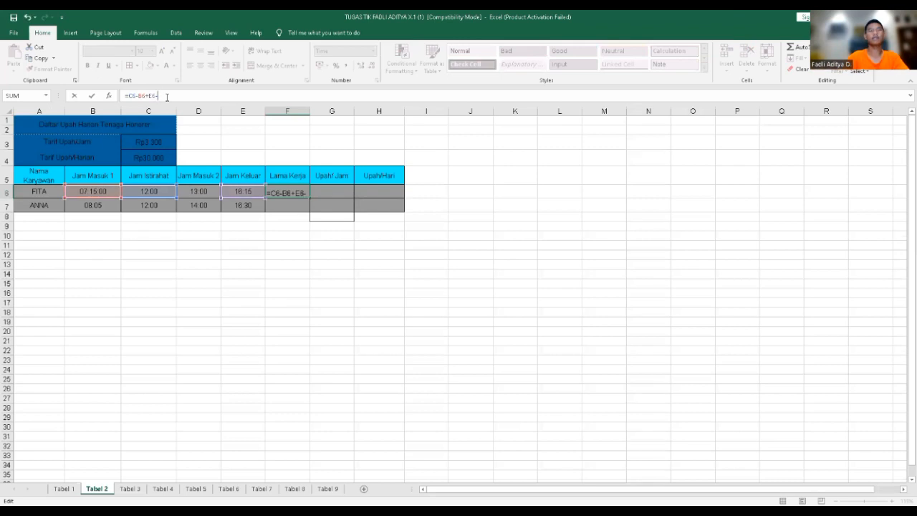
pyautogui.click(201, 198)
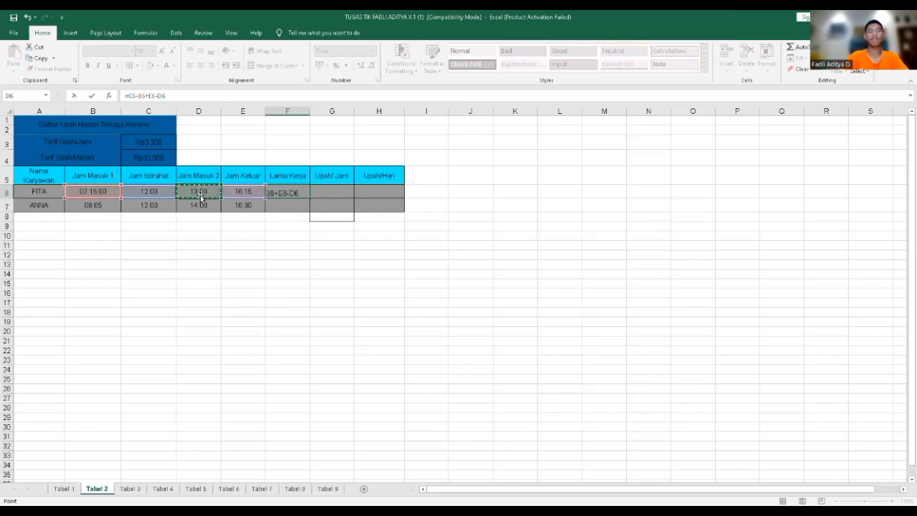
pyautogui.press('Return')
pyautogui.click(278, 192)
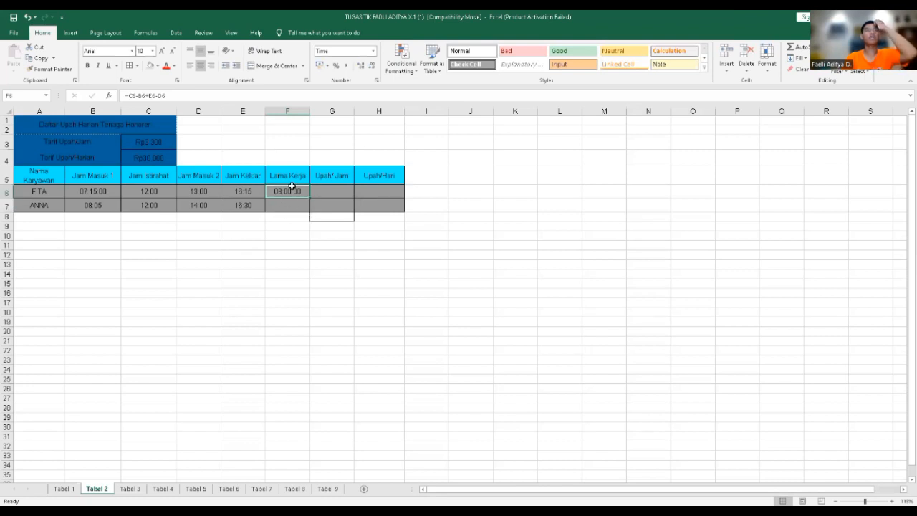
# - Calculate the second employee's working time in the Lama Kerja column, cell F7, with =C7-B7+E7-D7
pyautogui.click(293, 207)
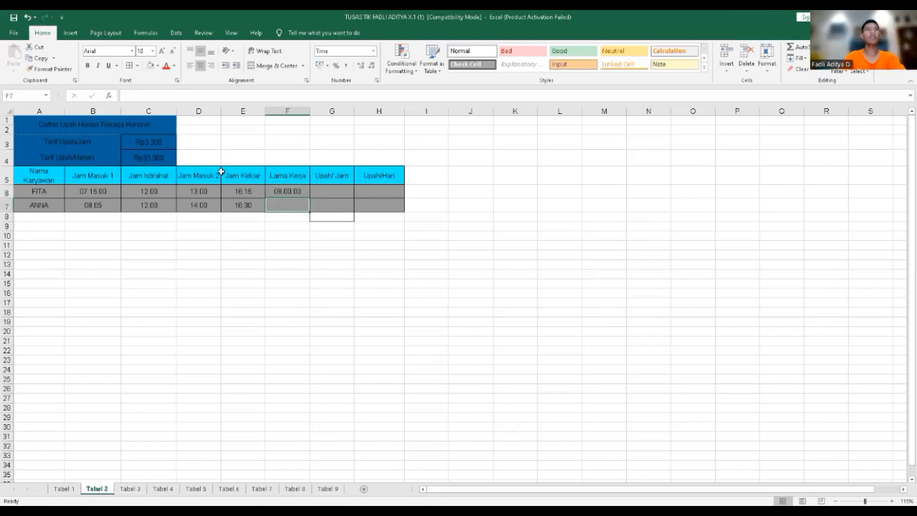
pyautogui.write('=')
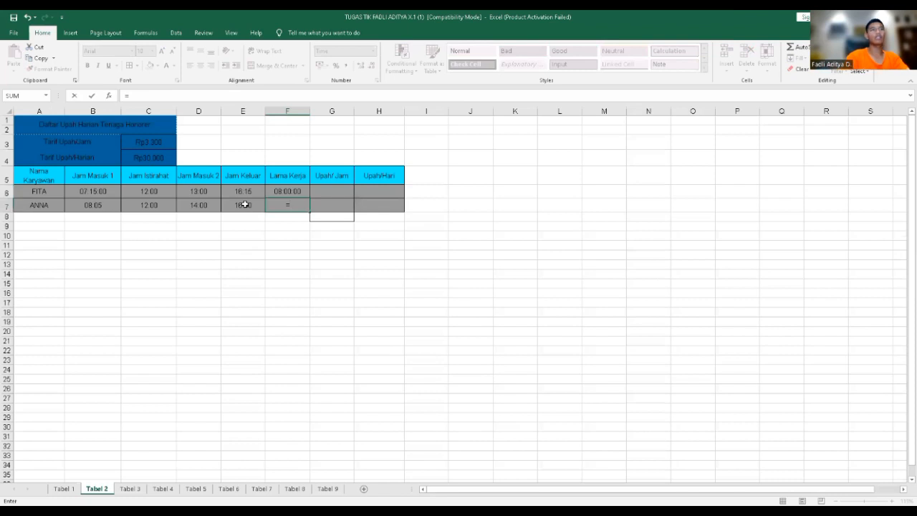
pyautogui.click(131, 209)
pyautogui.write('-')
pyautogui.click(103, 207)
pyautogui.write('+')
pyautogui.click(246, 206)
pyautogui.write('+E7')
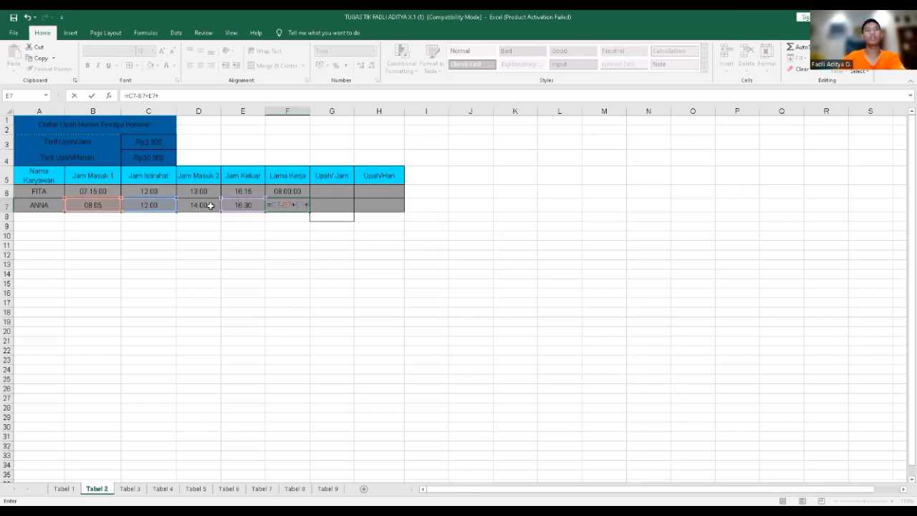
pyautogui.write('_')
pyautogui.press('BackSpace')
pyautogui.write('-')
pyautogui.click(202, 205)
pyautogui.press('Return')
pyautogui.click(304, 204)
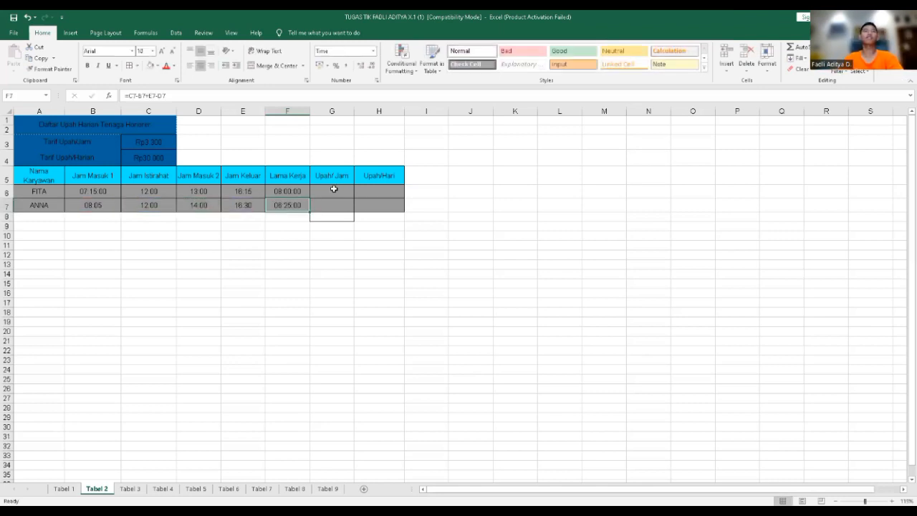
# - Calculate the first employee's Upah/Jam in cell G6 with the formula =$C$3*F6*24
pyautogui.click(334, 191)
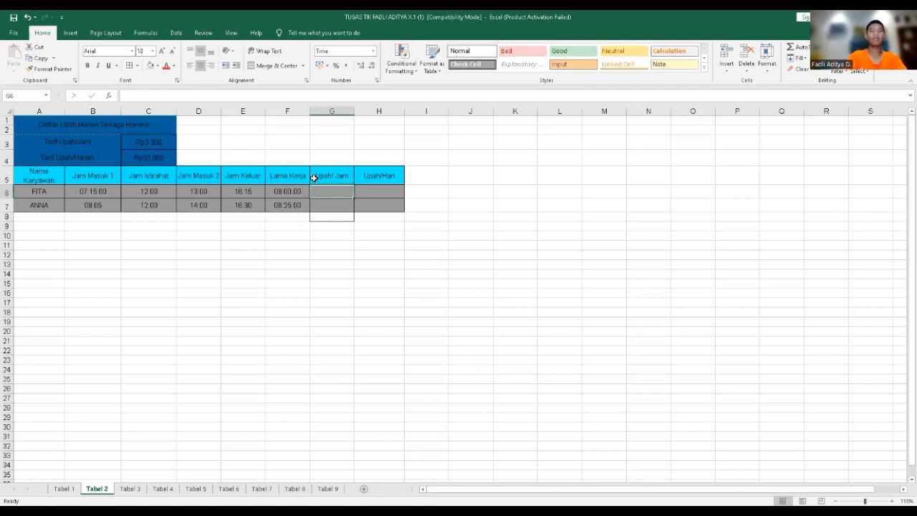
pyautogui.write('=$C$')
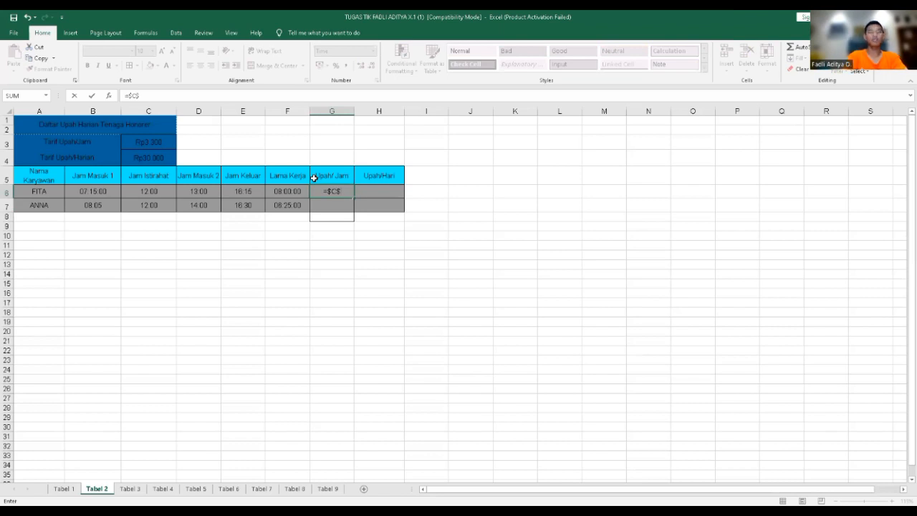
pyautogui.write('3*')
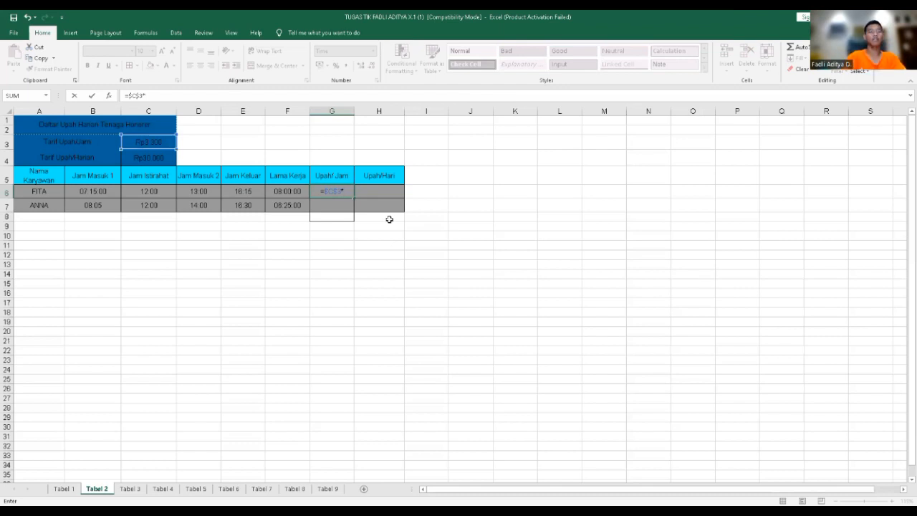
pyautogui.write('F6')
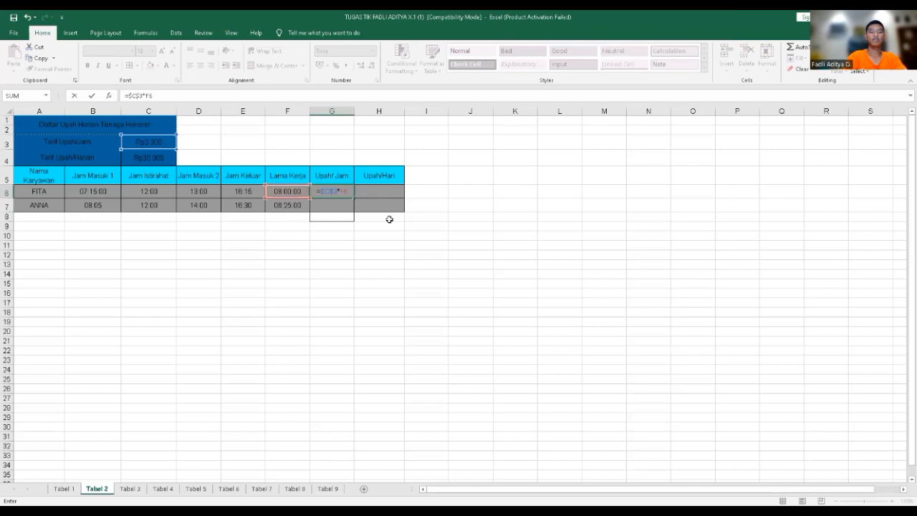
pyautogui.write('*24')
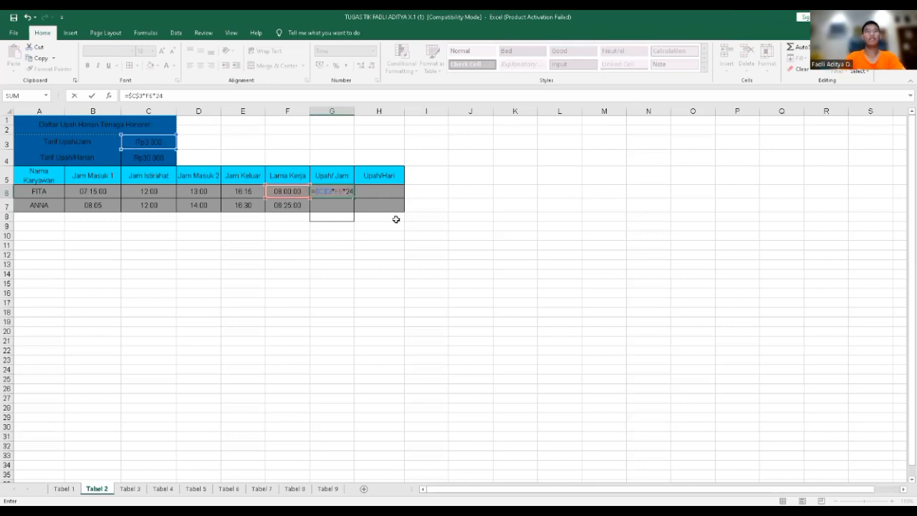
pyautogui.press('Return')
pyautogui.click(331, 192)
pyautogui.click(338, 204)
pyautogui.click(285, 204)
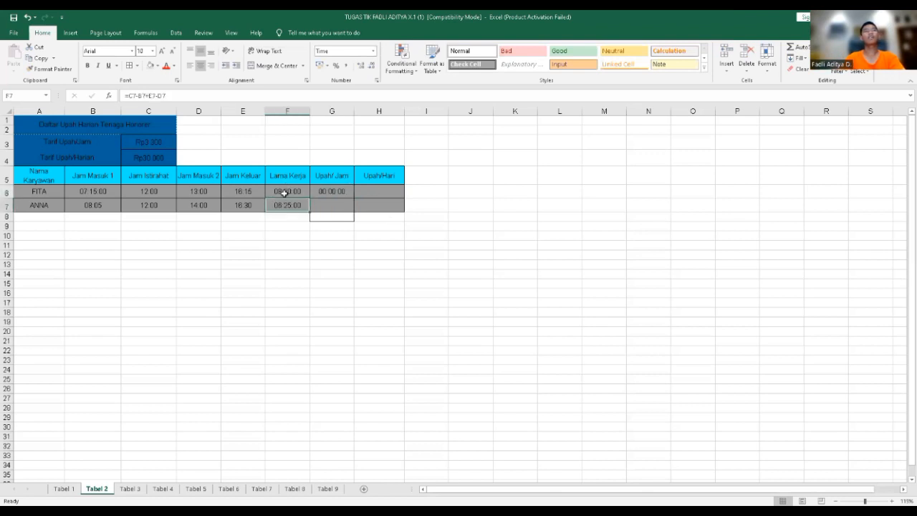
# - Format the Upah/Jam result in G6 as Accounting and fill its formula down to G7
pyautogui.click(340, 194)
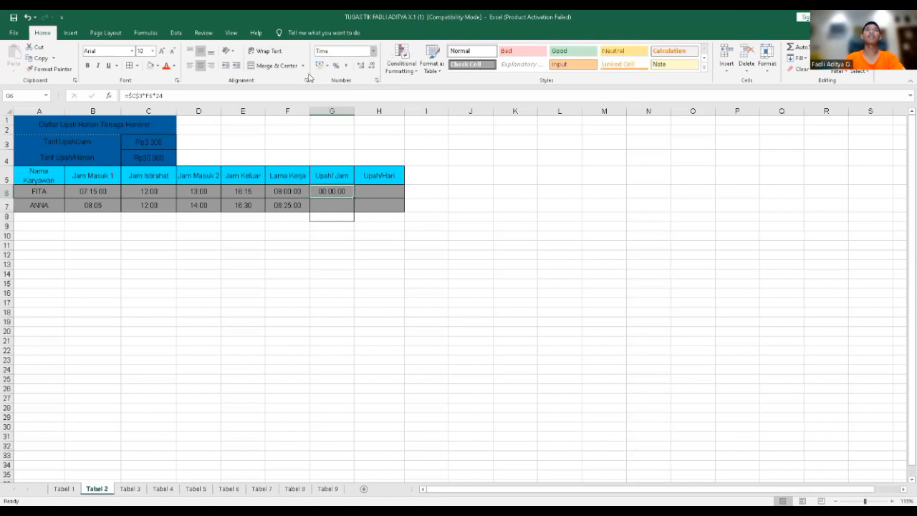
pyautogui.click(374, 51)
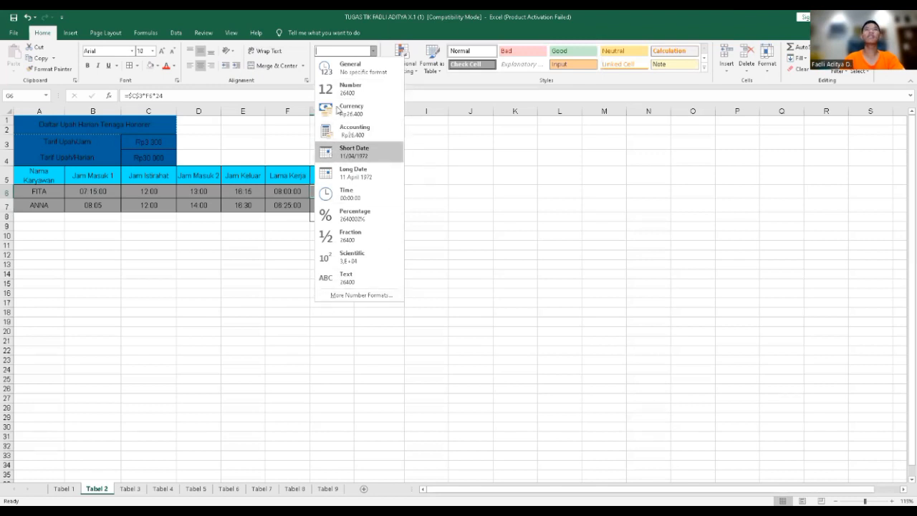
pyautogui.click(368, 131)
pyautogui.click(339, 206)
pyautogui.click(351, 192)
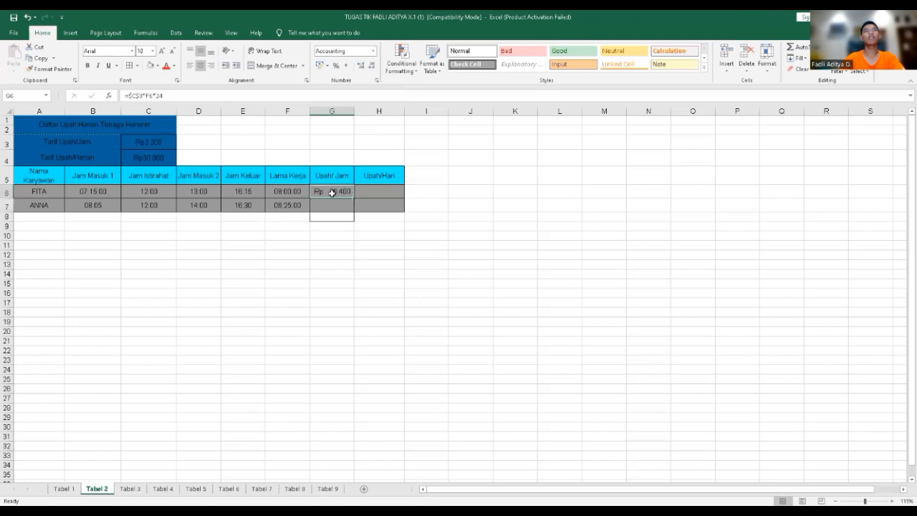
pyautogui.moveTo(352, 199); pyautogui.dragTo(354, 208)
# - Enter the first employee's Upah/Hari in cell H6 as the absolute reference =$C$4
pyautogui.click(390, 191)
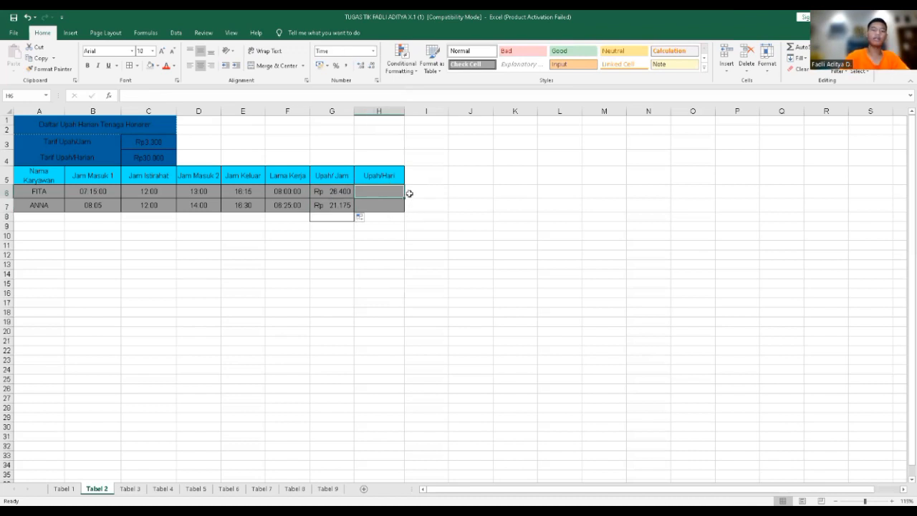
pyautogui.write('=')
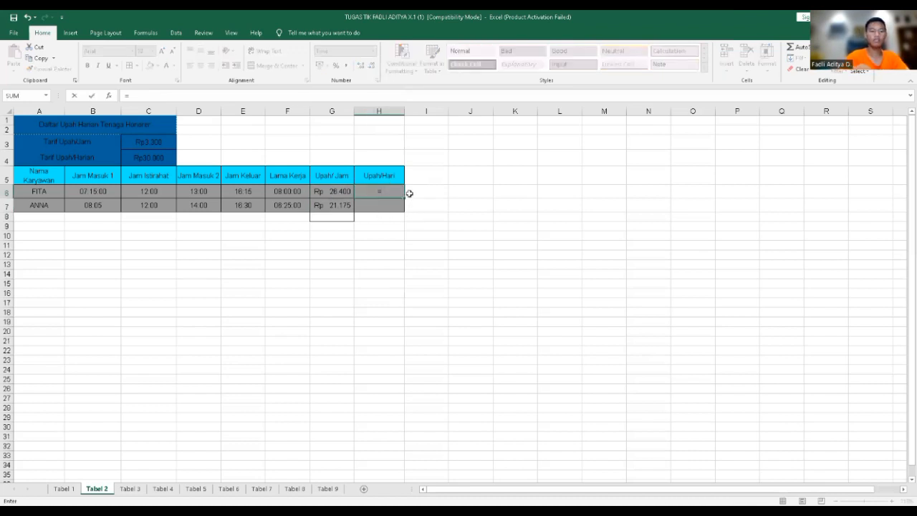
pyautogui.write('$C4')
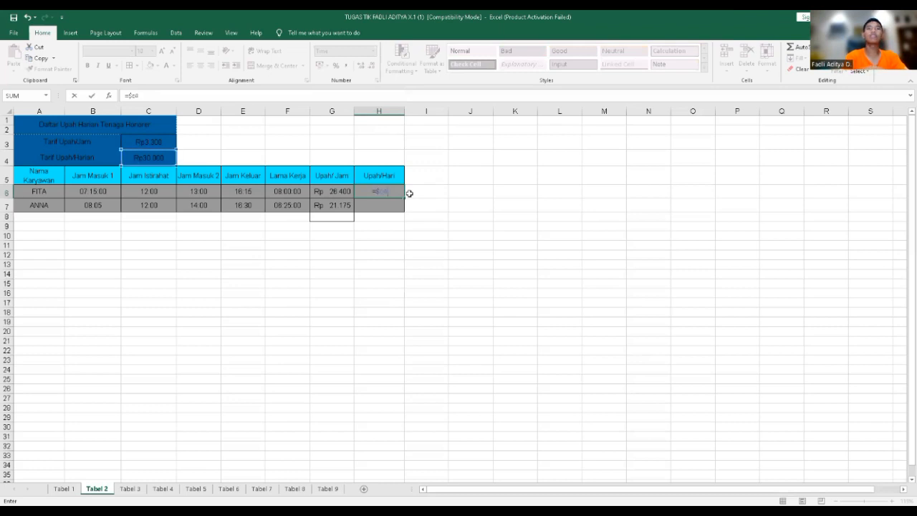
pyautogui.press('BackSpace')
pyautogui.write('$')
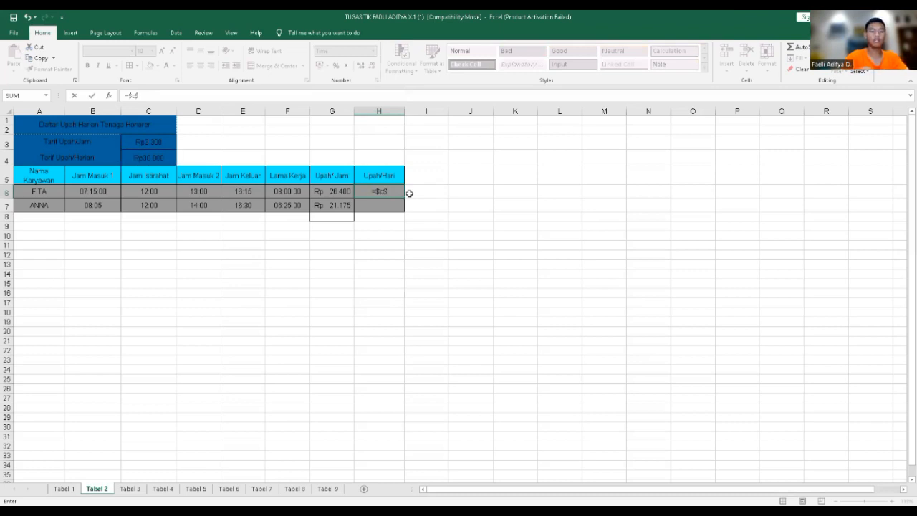
pyautogui.write('4')
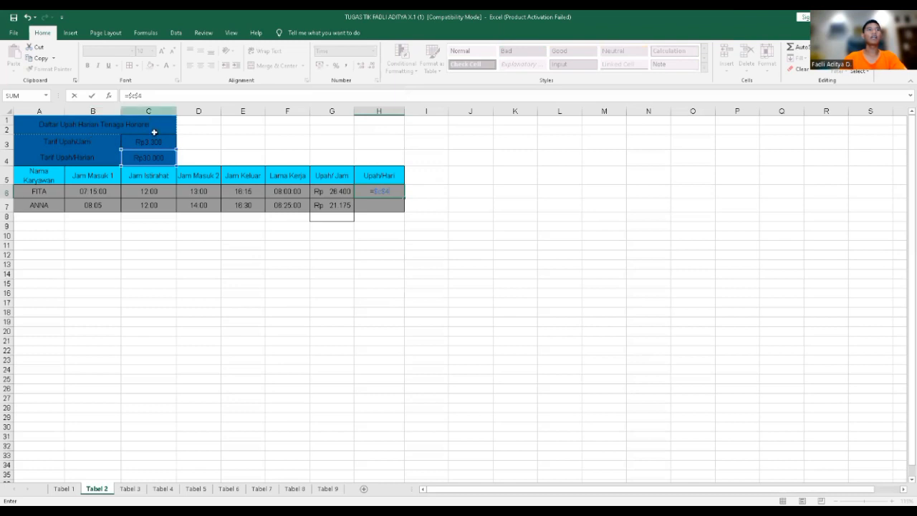
pyautogui.press('Return')
# - Format the Upah/Hari result in H6 as Accounting and fill it down to H7
pyautogui.click(362, 191)
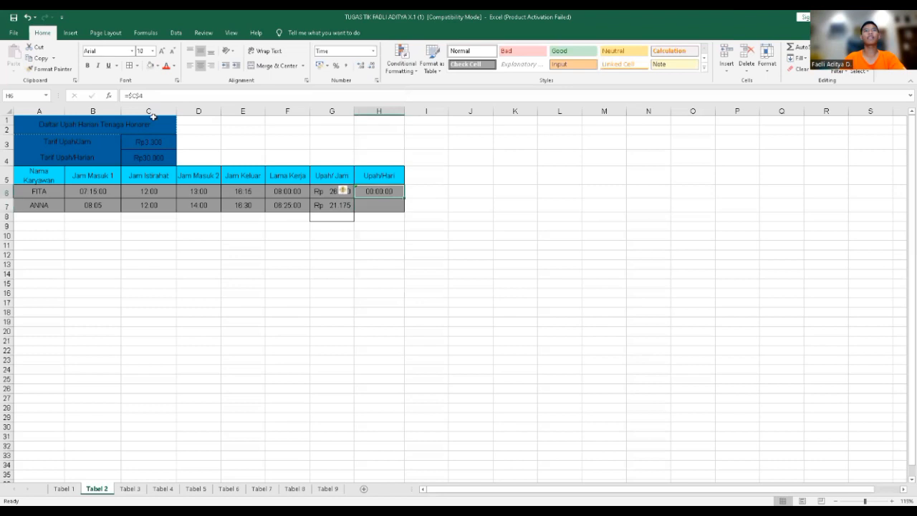
pyautogui.click(350, 190)
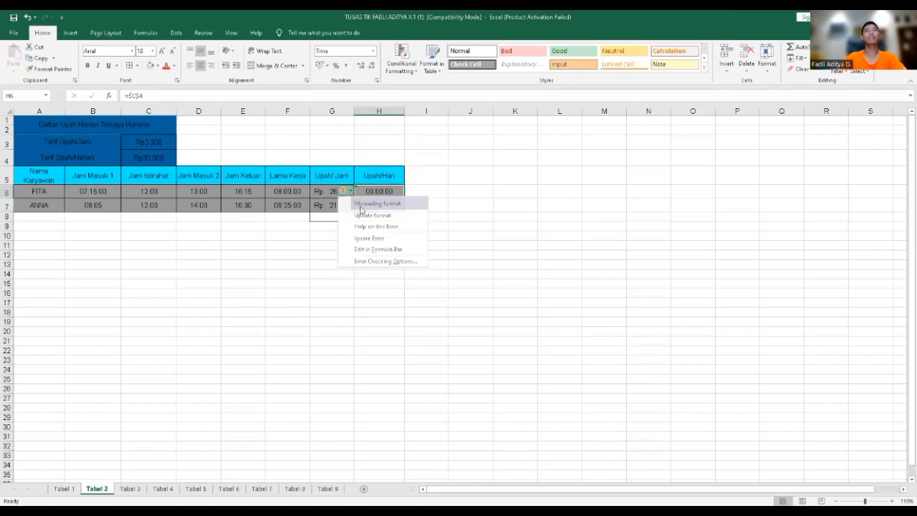
pyautogui.click(372, 51)
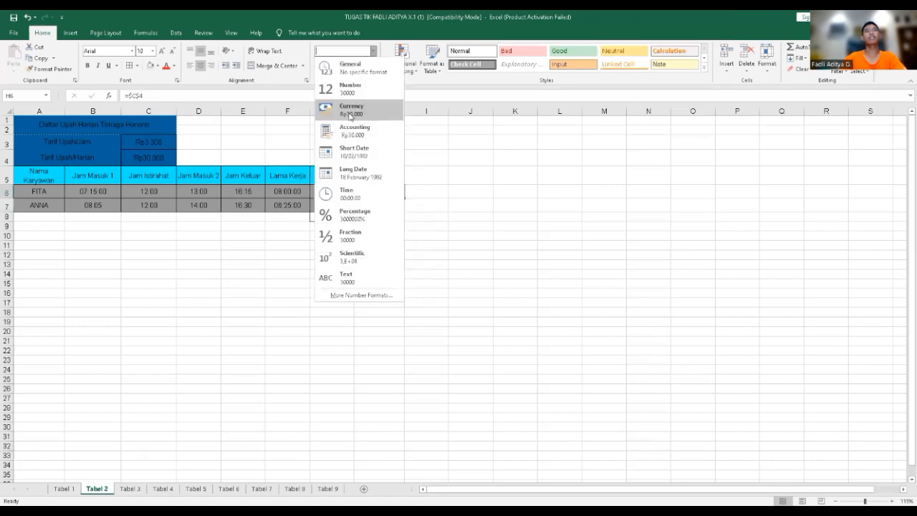
pyautogui.click(355, 133)
pyautogui.moveTo(404, 202); pyautogui.dragTo(404, 211)
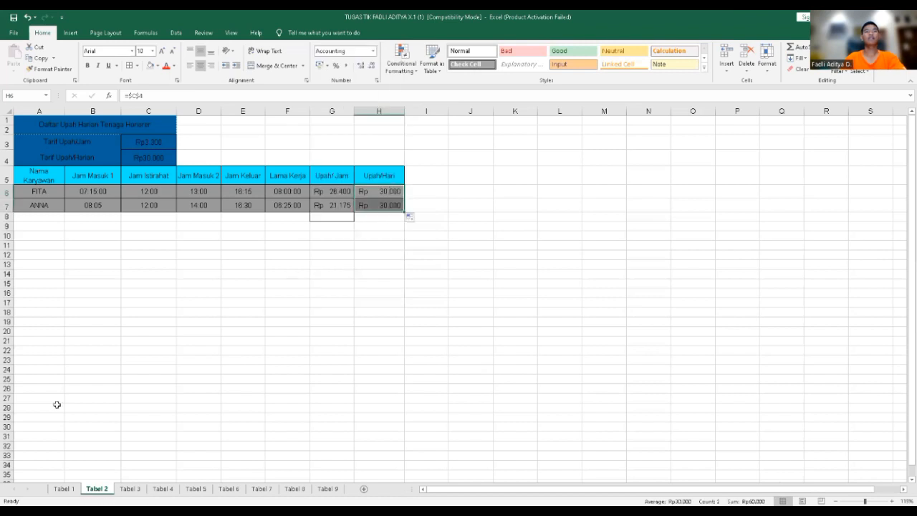
# - On sheet Tabel 3, enter =B6*$B$2*12 in cell C5 of the Total Biaya Sewa column
pyautogui.click(129, 489)
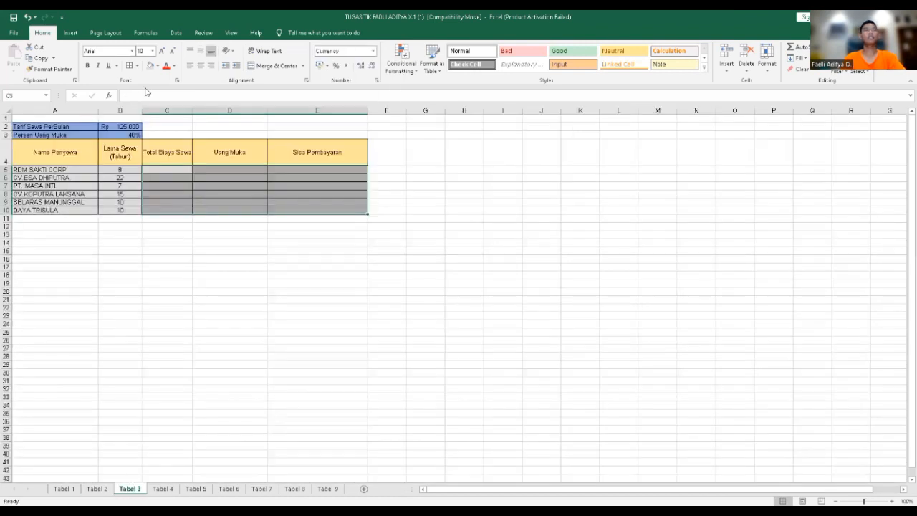
pyautogui.click(165, 173)
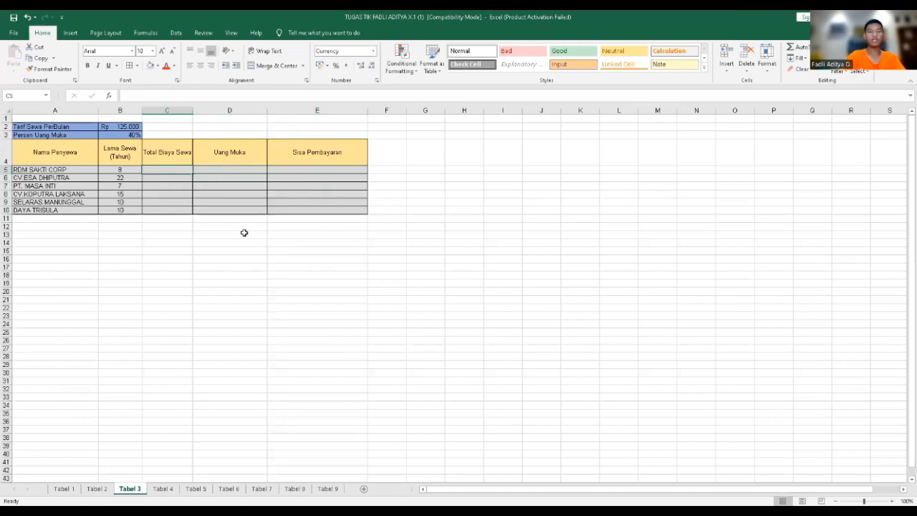
pyautogui.write('=')
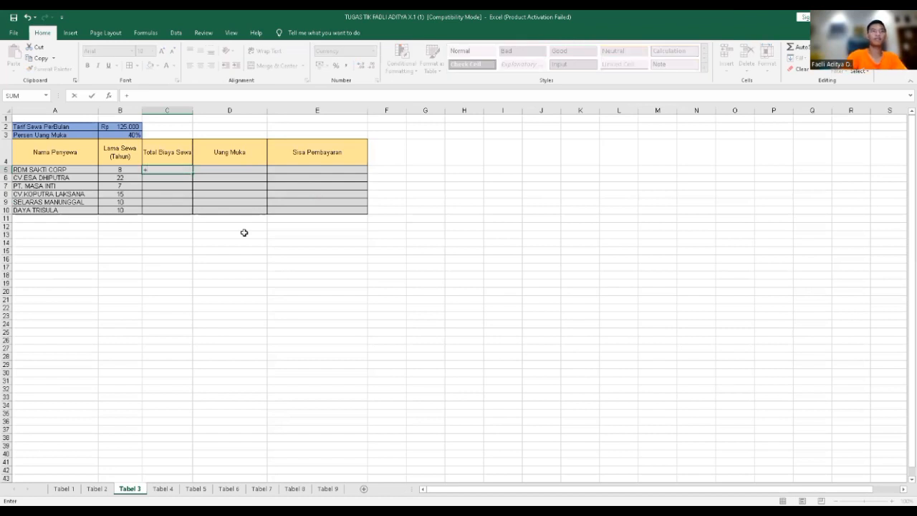
pyautogui.press('BackSpace')
pyautogui.write('=b6')
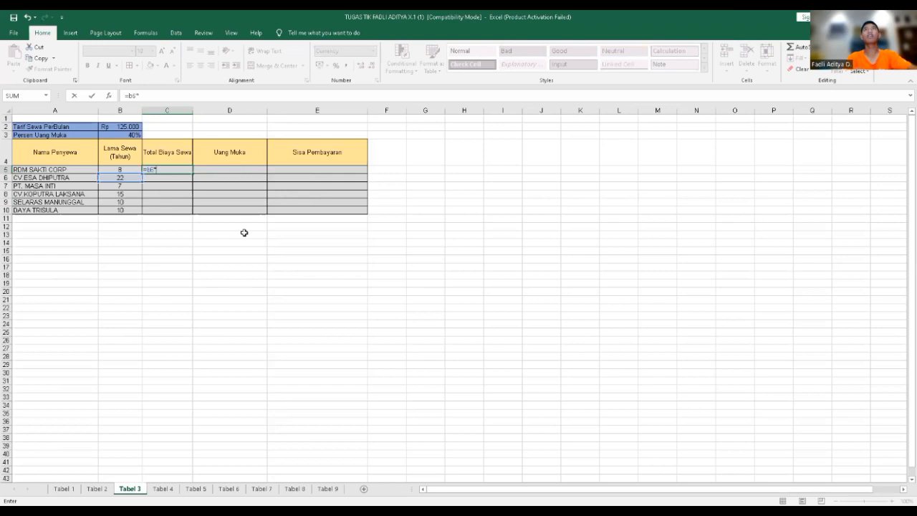
pyautogui.write('*$B$2*')
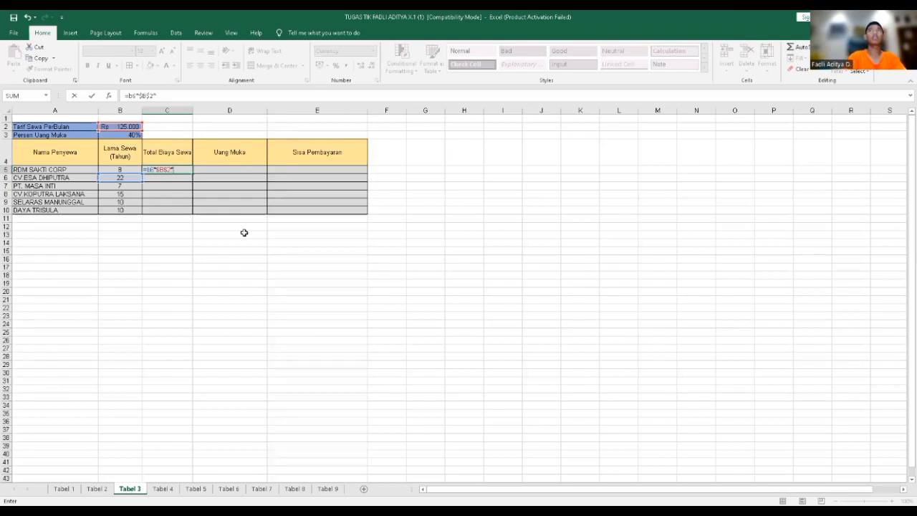
pyautogui.write('12')
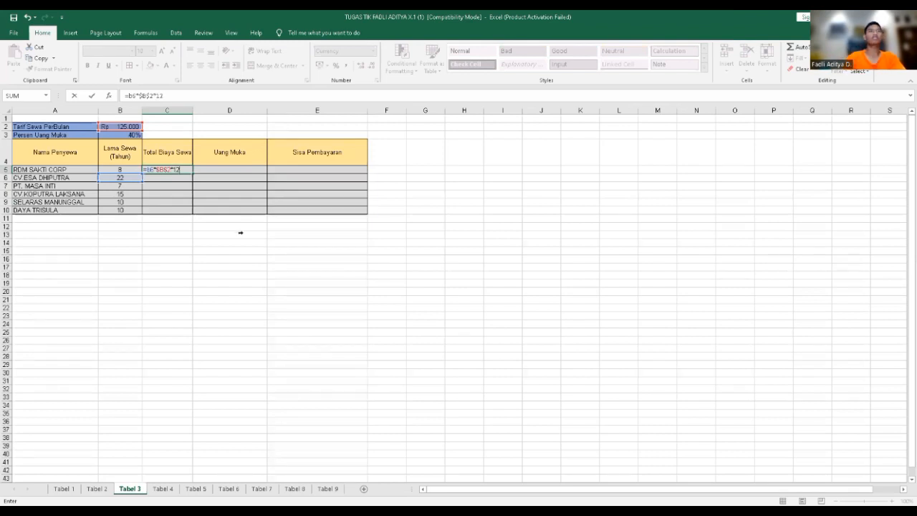
pyautogui.click(138, 172)
pyautogui.click(154, 170)
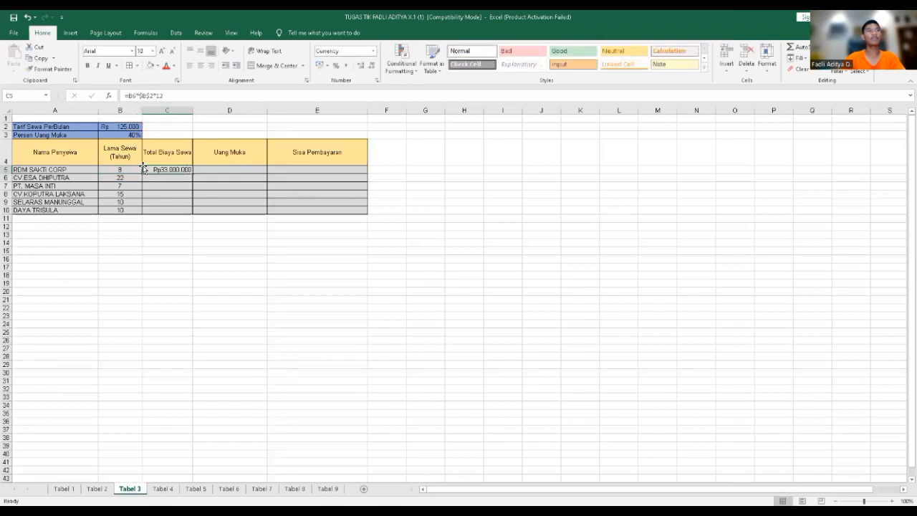
# - Correct the Total Biaya Sewa formula in C5 to =B5*$B$2*12 and fill it down to C10
pyautogui.click(135, 97)
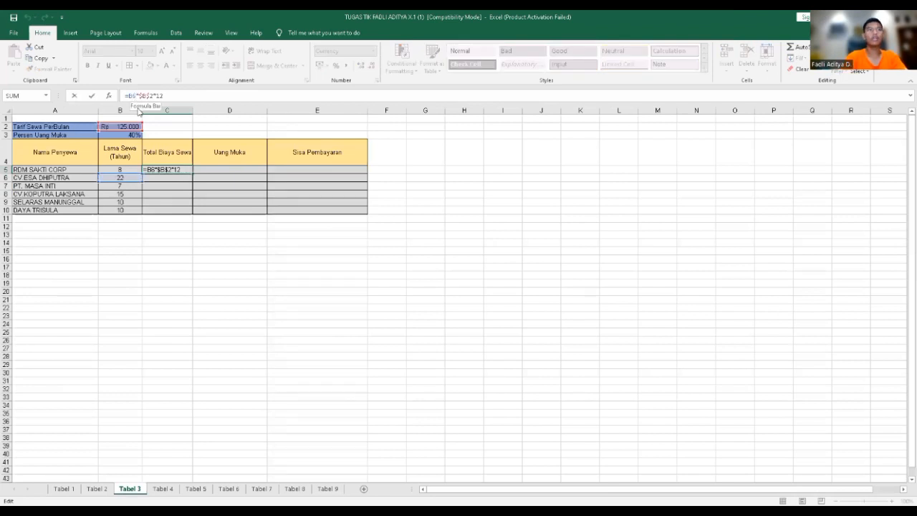
pyautogui.press('BackSpace')
pyautogui.write('5')
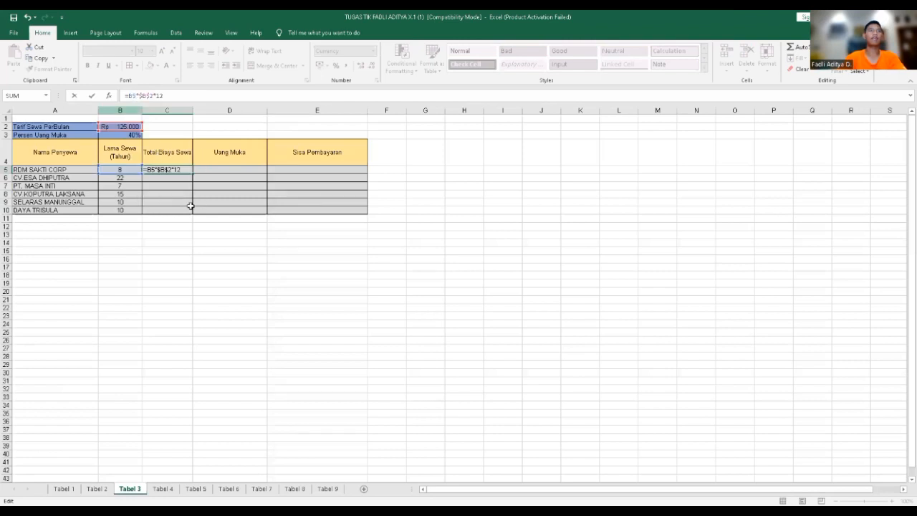
pyautogui.press('Return')
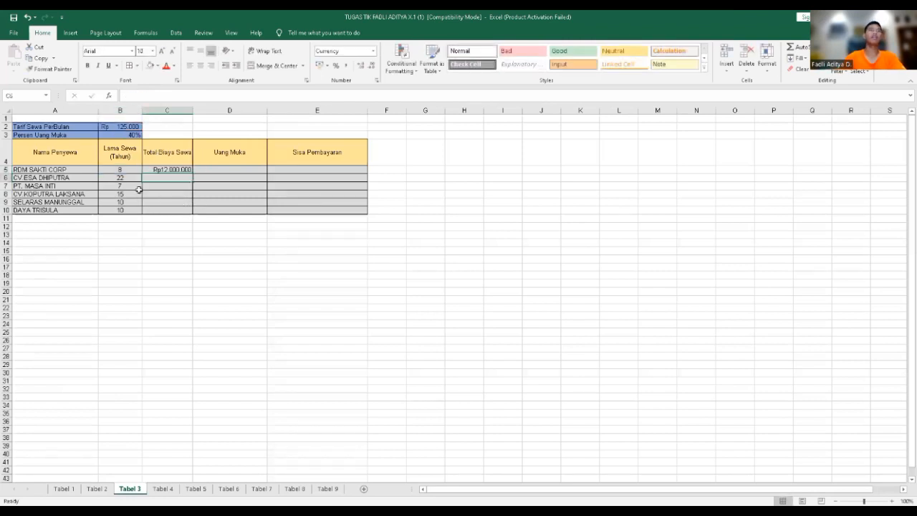
pyautogui.click(167, 170)
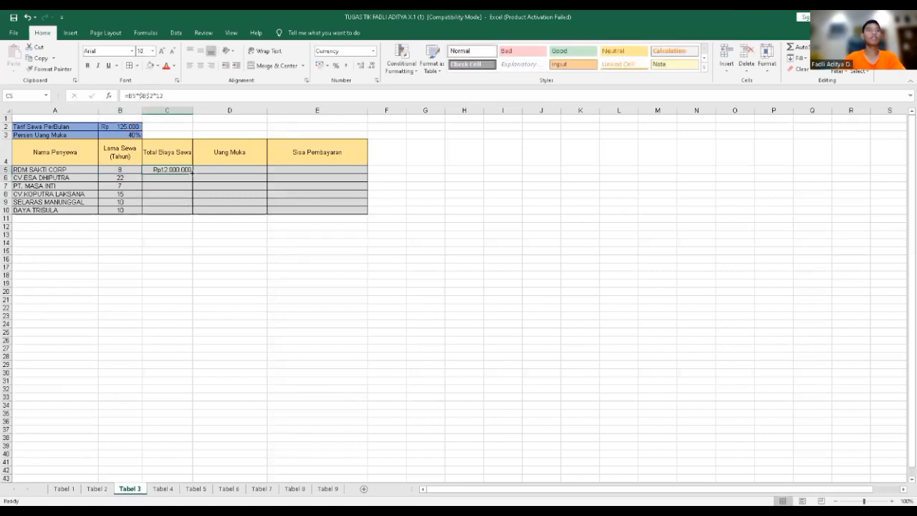
pyautogui.moveTo(192, 174); pyautogui.dragTo(192, 212)
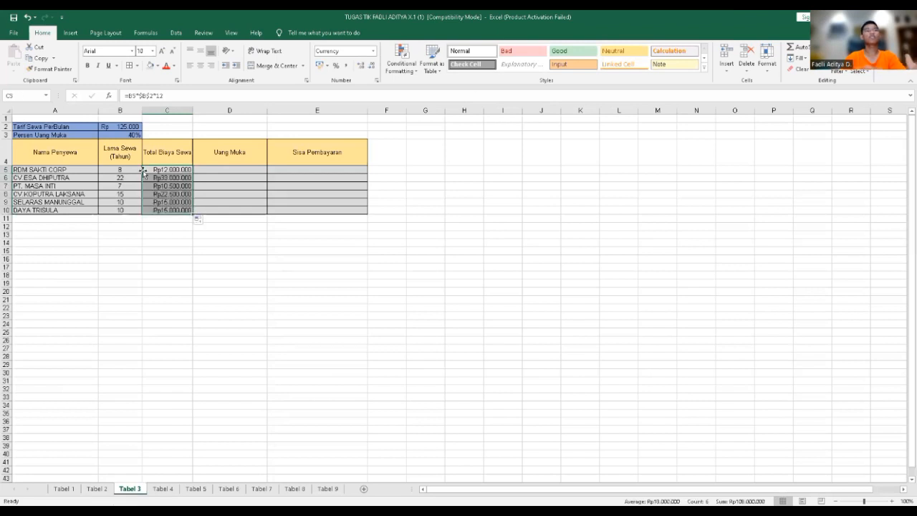
# - Check the filled Total Biaya Sewa cells for the remaining tenants
pyautogui.click(214, 178)
pyautogui.click(172, 178)
pyautogui.click(172, 186)
pyautogui.click(174, 201)
pyautogui.click(178, 211)
pyautogui.click(180, 186)
pyautogui.click(188, 176)
# - Enter the formula =C5*$B$3 in cell D5 of the Uang Muka column
pyautogui.click(211, 168)
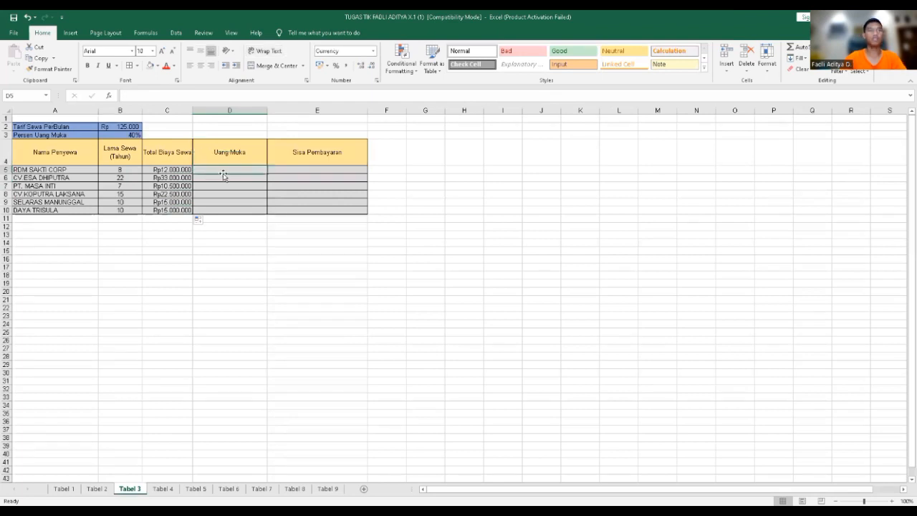
pyautogui.write('=')
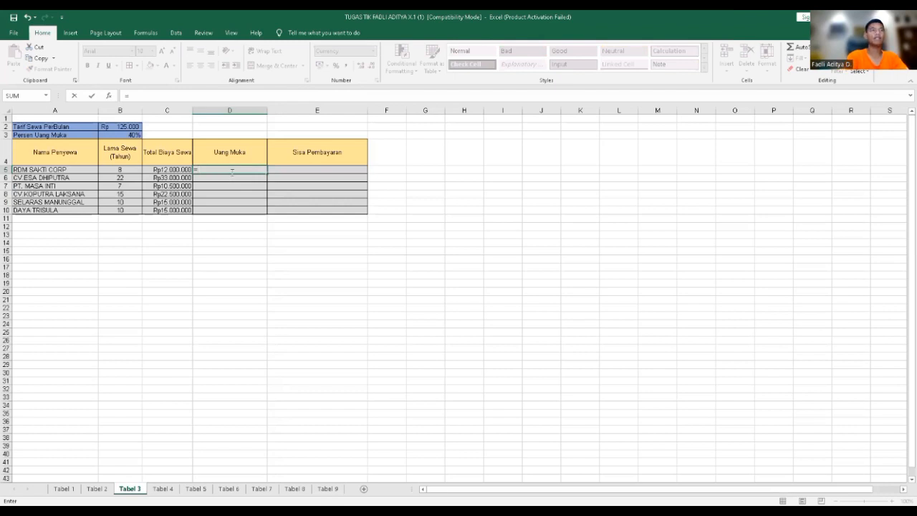
pyautogui.write('c5')
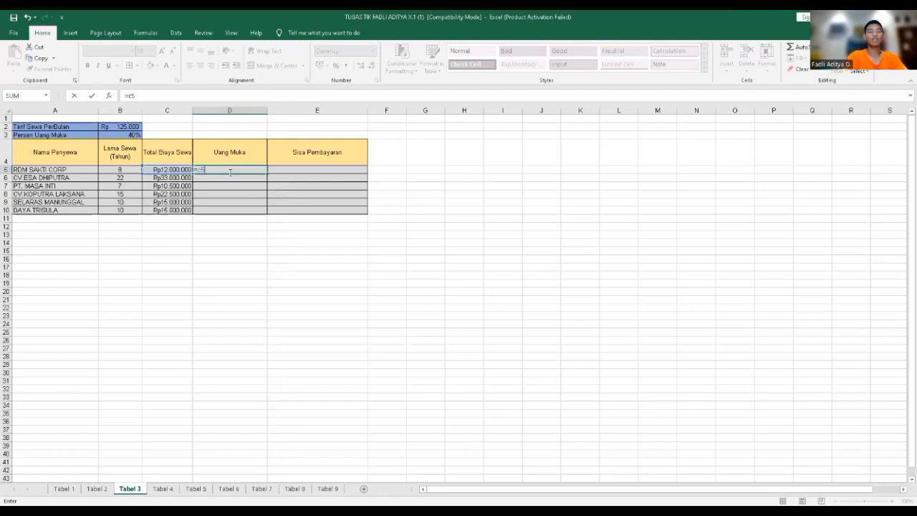
pyautogui.write('*$C$')
pyautogui.press('BackSpace')
pyautogui.press('BackSpace')
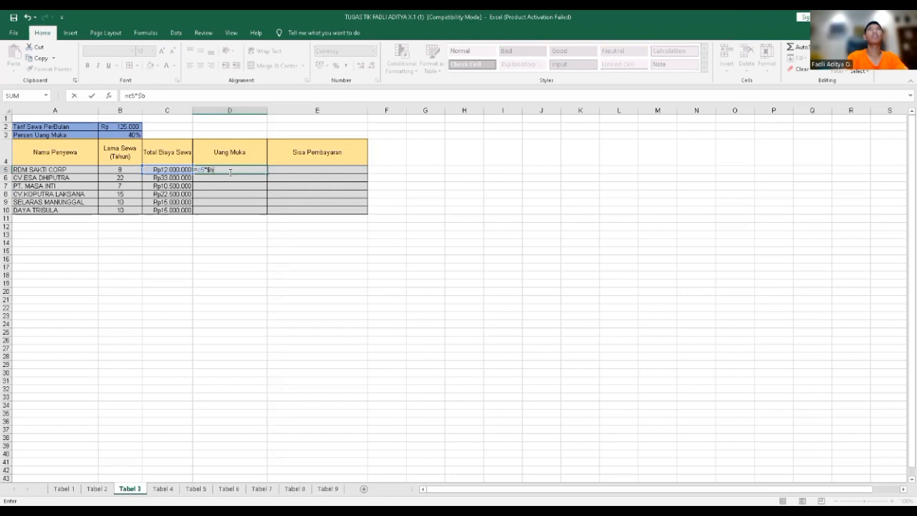
pyautogui.write('b$3')
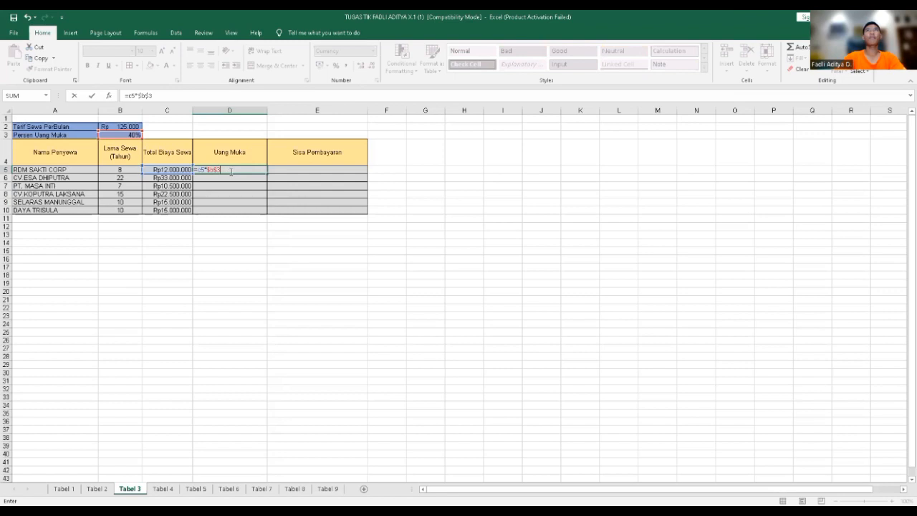
pyautogui.press('Return')
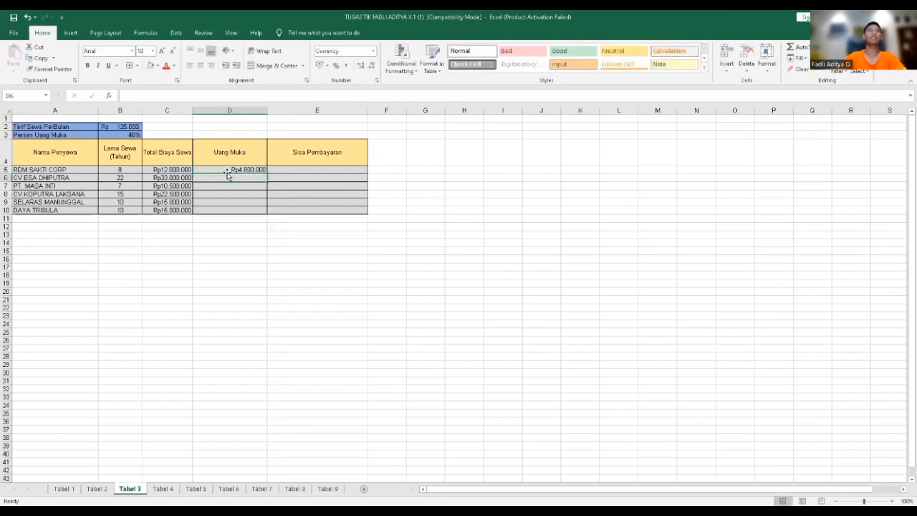
# - Fill the Uang Muka formula from D5 down to D10
pyautogui.click(234, 163)
pyautogui.click(236, 169)
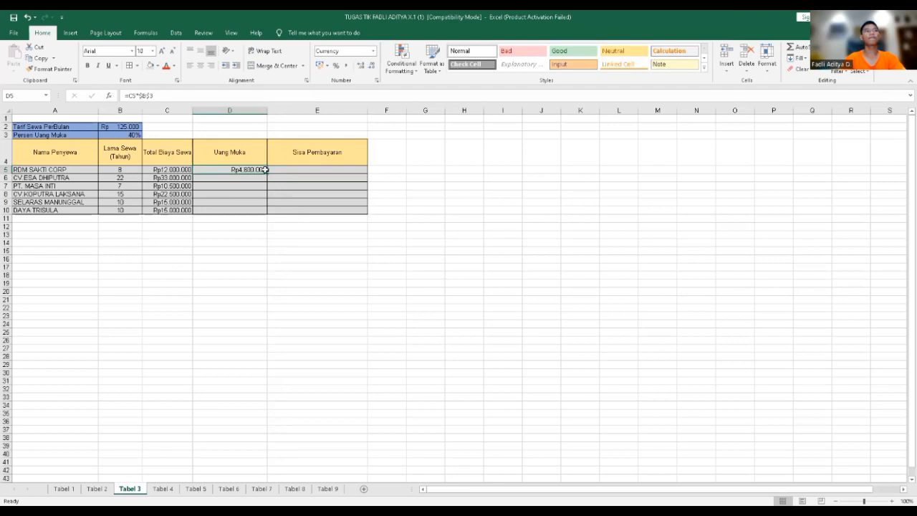
pyautogui.moveTo(267, 174); pyautogui.dragTo(270, 213)
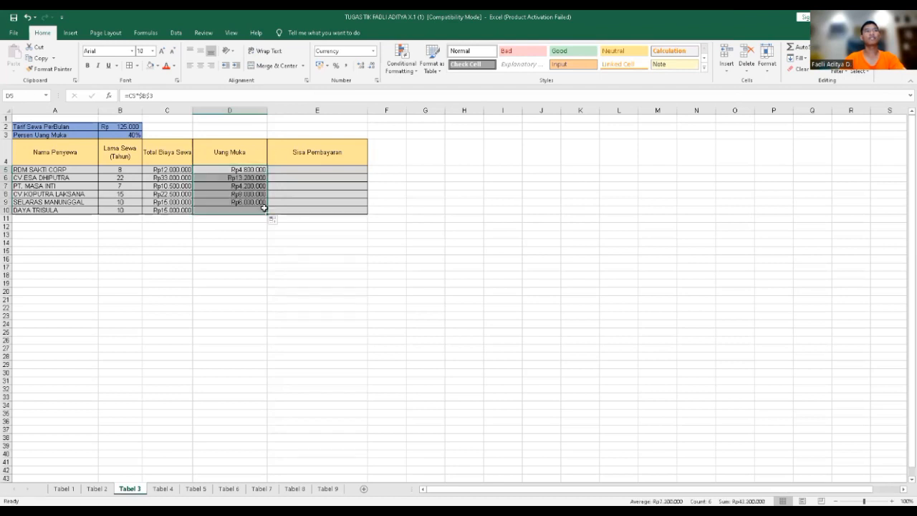
# - Enter =C5-$D$5 in cell E5 of the Sisa Pembayaran column and fill it down to E10
pyautogui.click(291, 171)
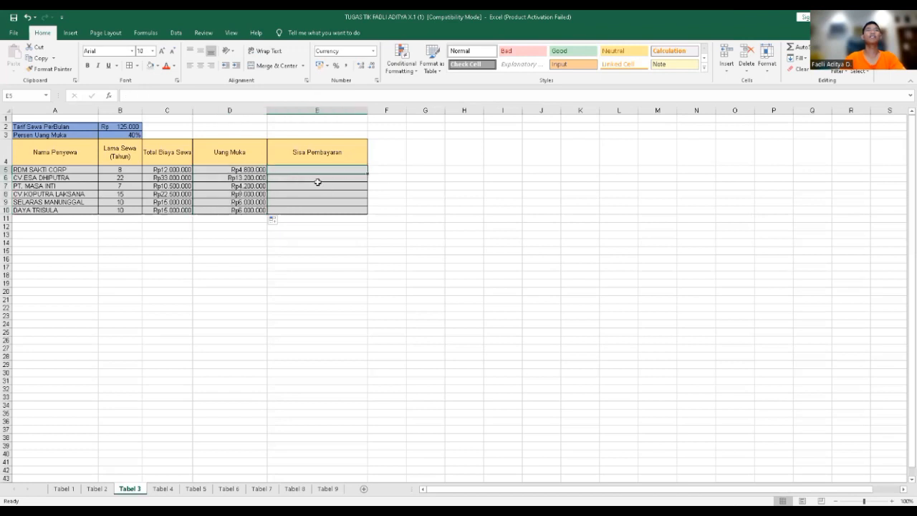
pyautogui.write('=')
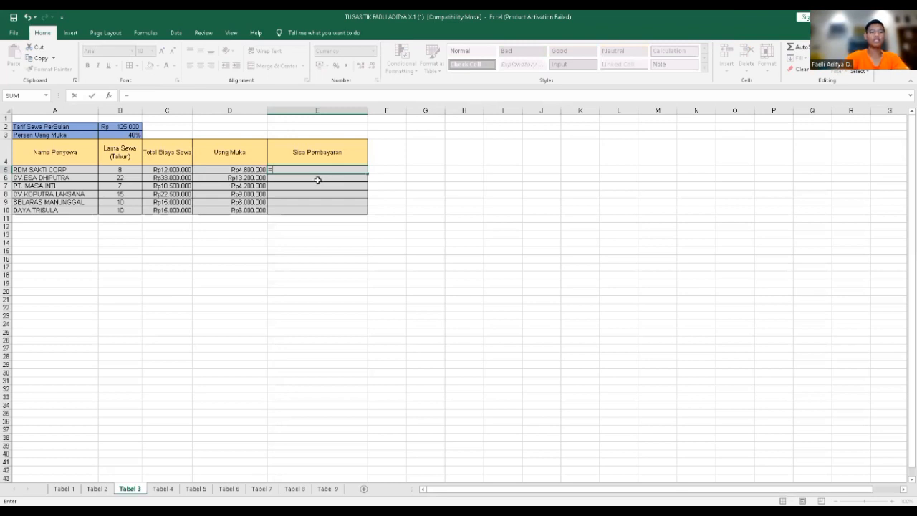
pyautogui.write('c5*')
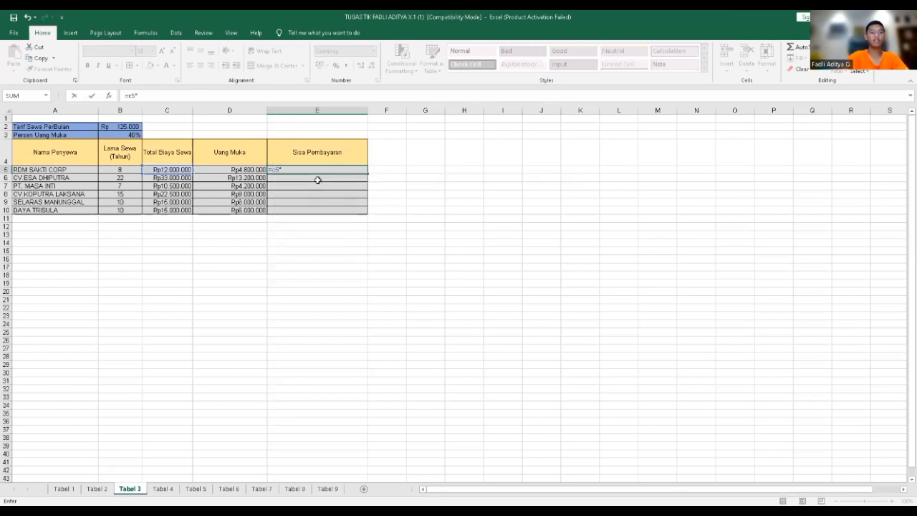
pyautogui.write('$D$')
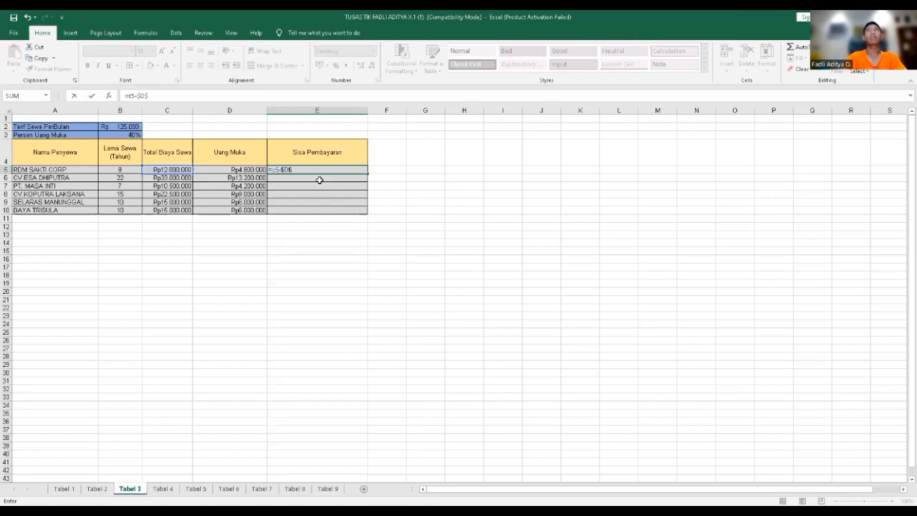
pyautogui.write('5')
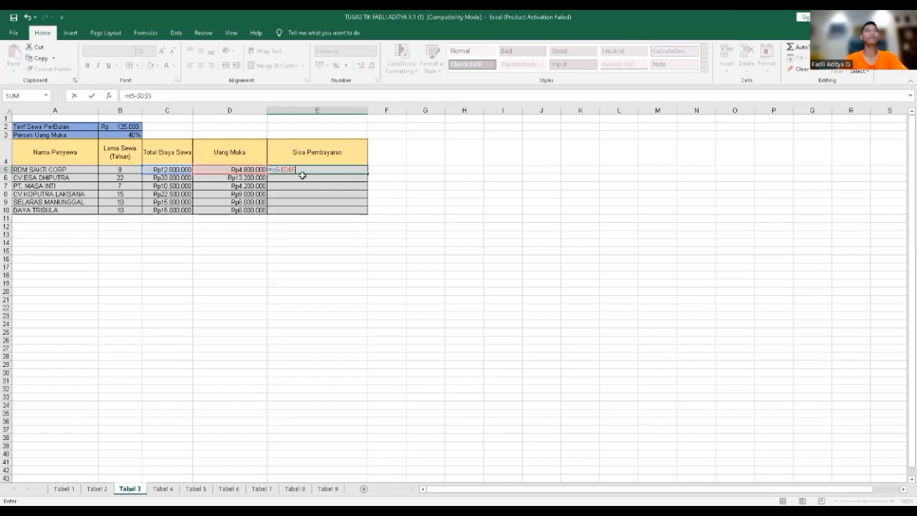
pyautogui.press('Return')
pyautogui.click(362, 170)
pyautogui.moveTo(367, 182); pyautogui.dragTo(369, 212)
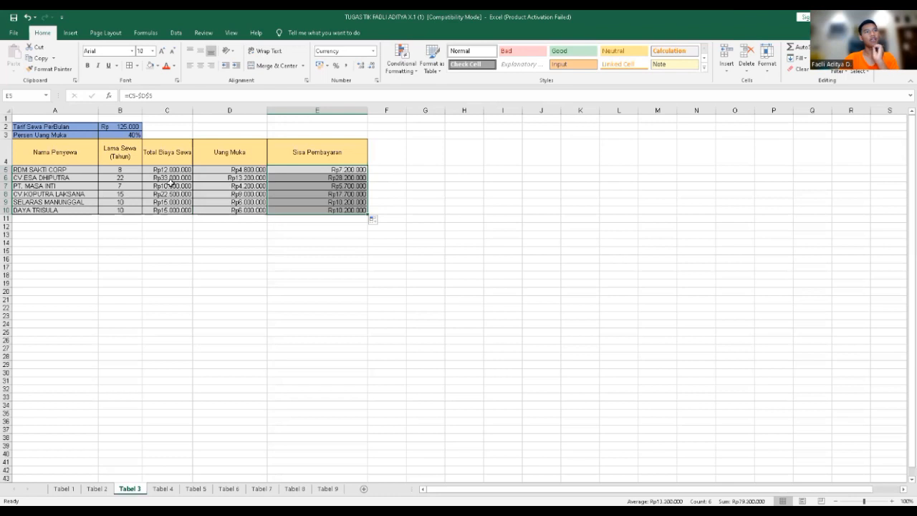
pyautogui.click(181, 170)
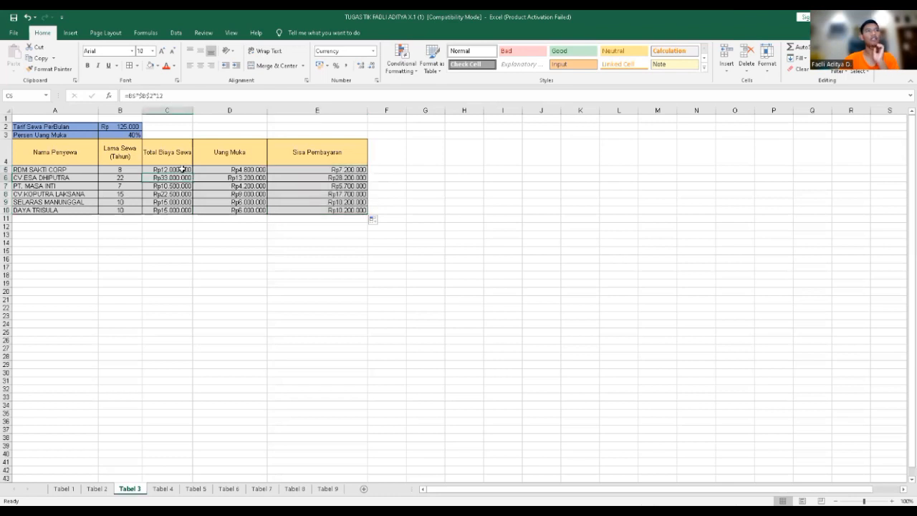
pyautogui.click(215, 178)
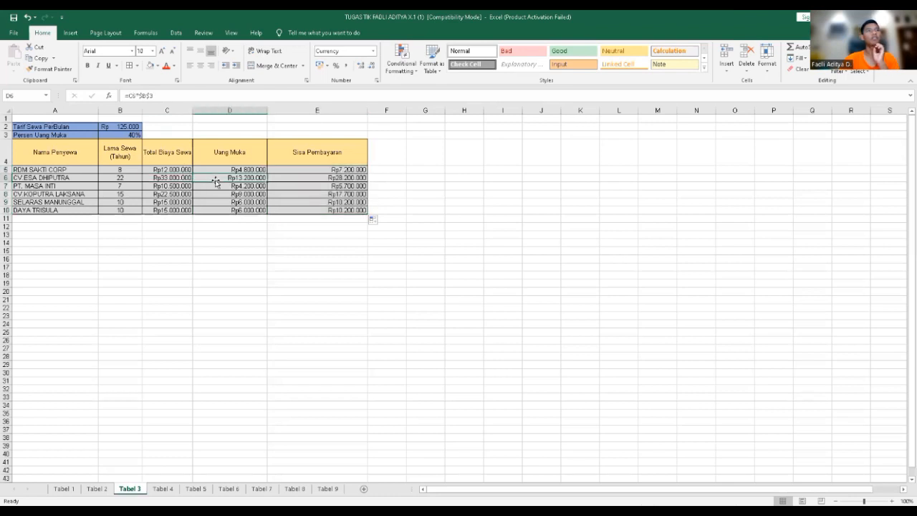
pyautogui.click(293, 185)
# - On sheet Tabel 4, begin the payment formula in cell B7 with =A7*$C$6*
pyautogui.click(164, 490)
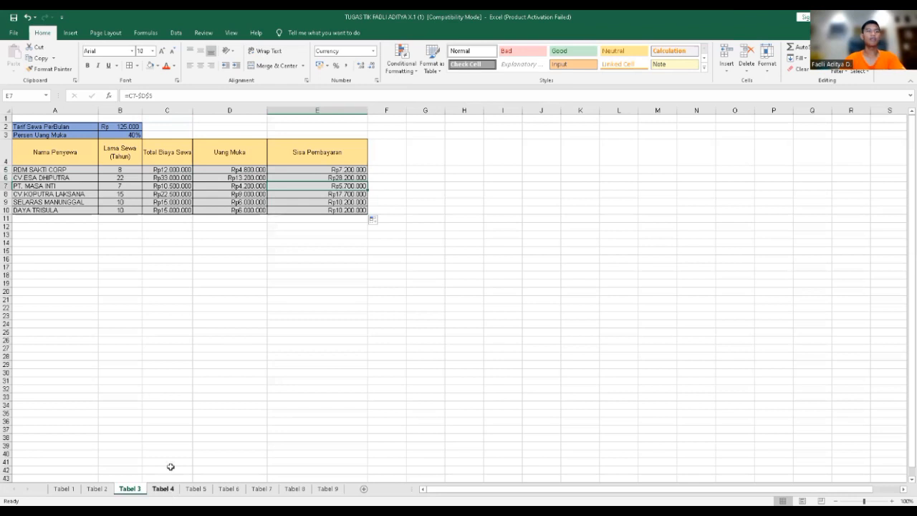
pyautogui.click(83, 174)
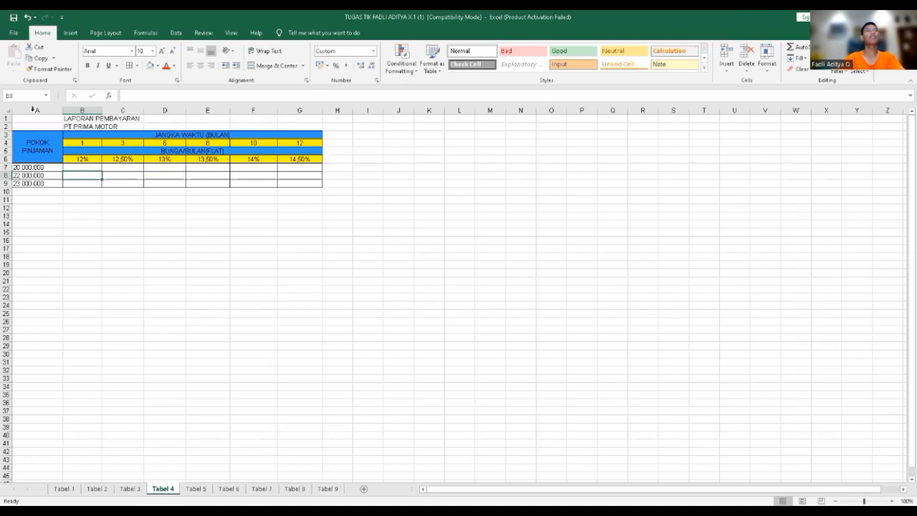
pyautogui.press('Up')
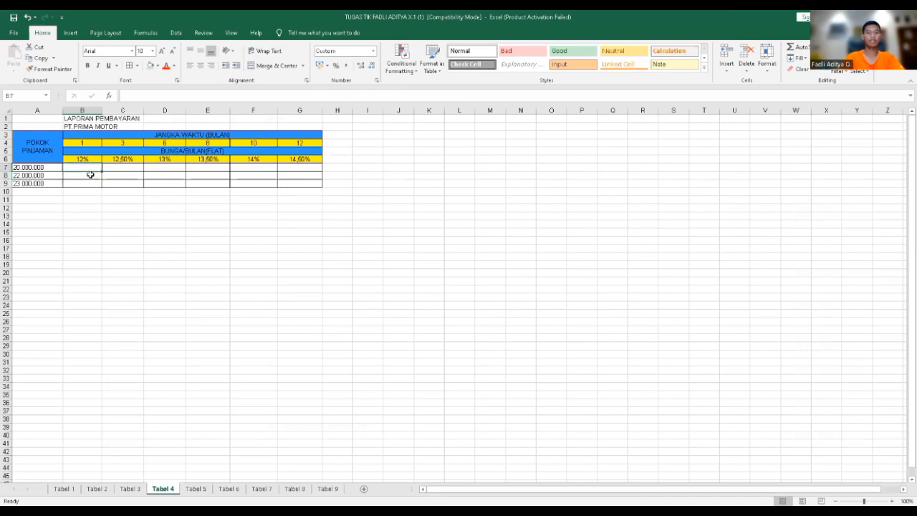
pyautogui.write('=')
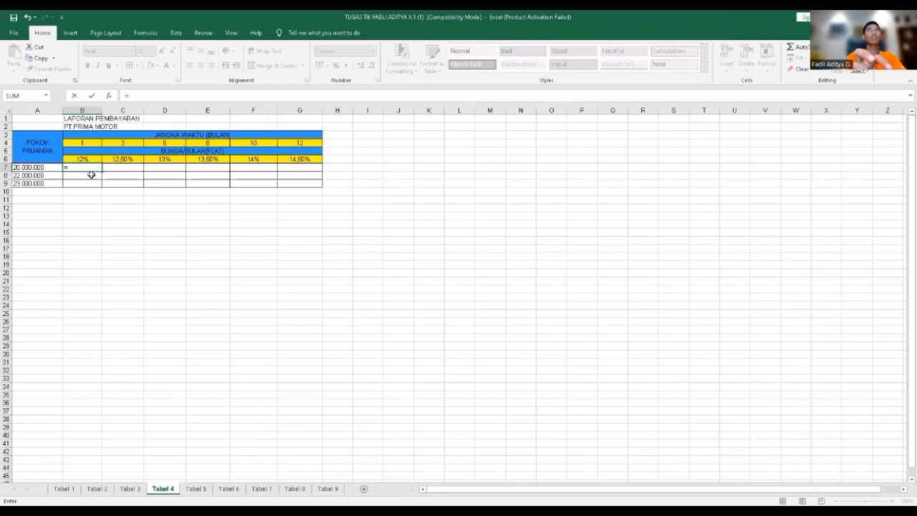
pyautogui.write('A')
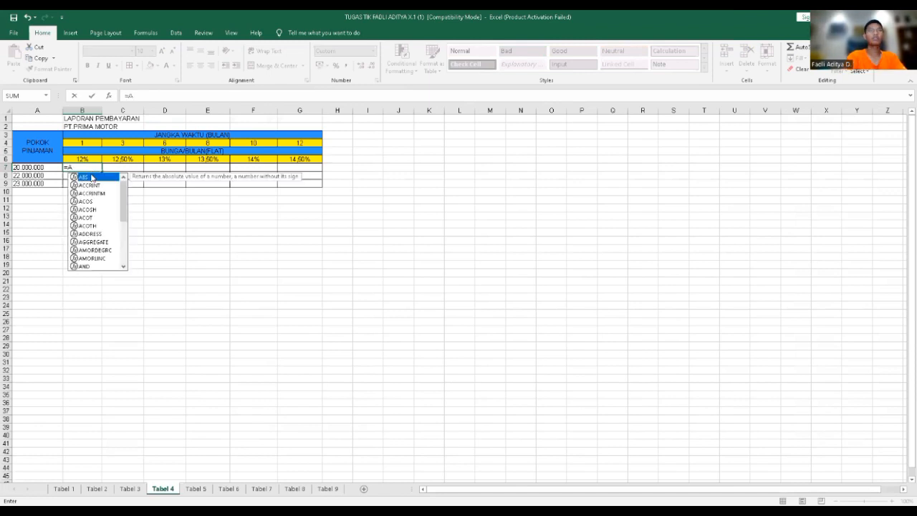
pyautogui.write('7')
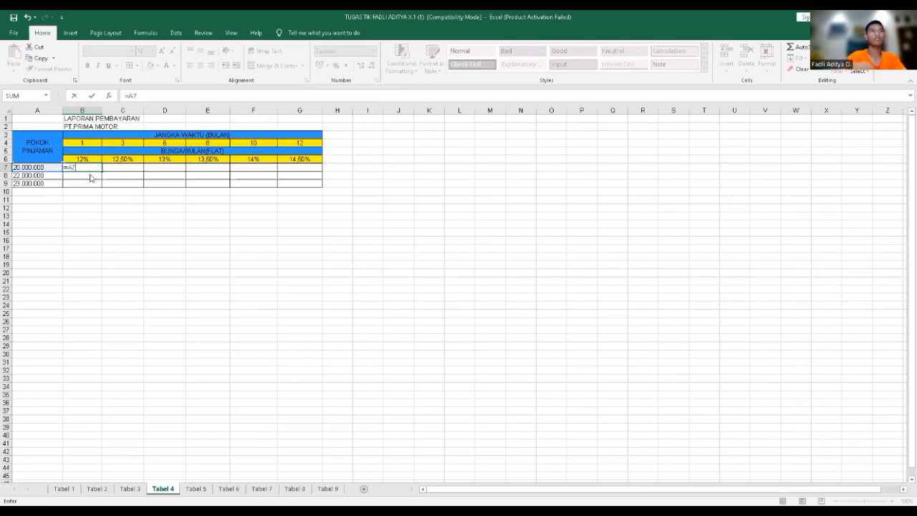
pyautogui.press('BackSpace')
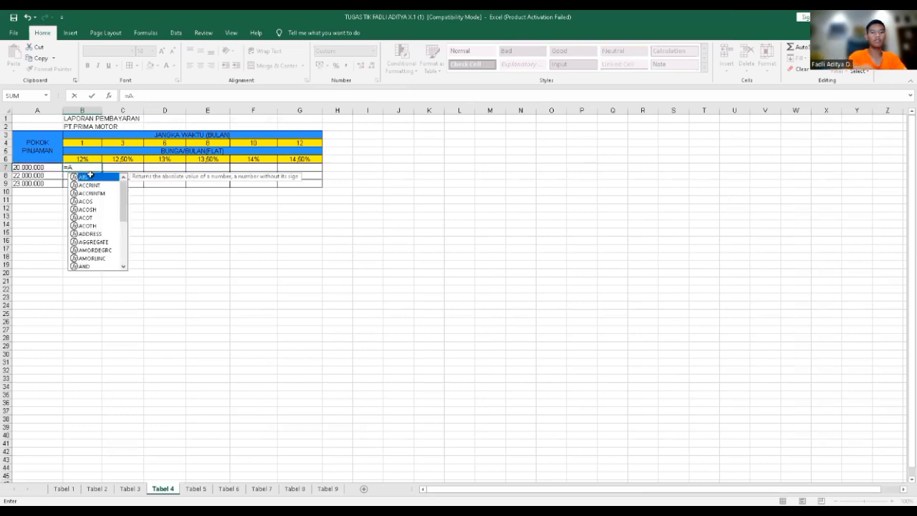
pyautogui.write('7*@')
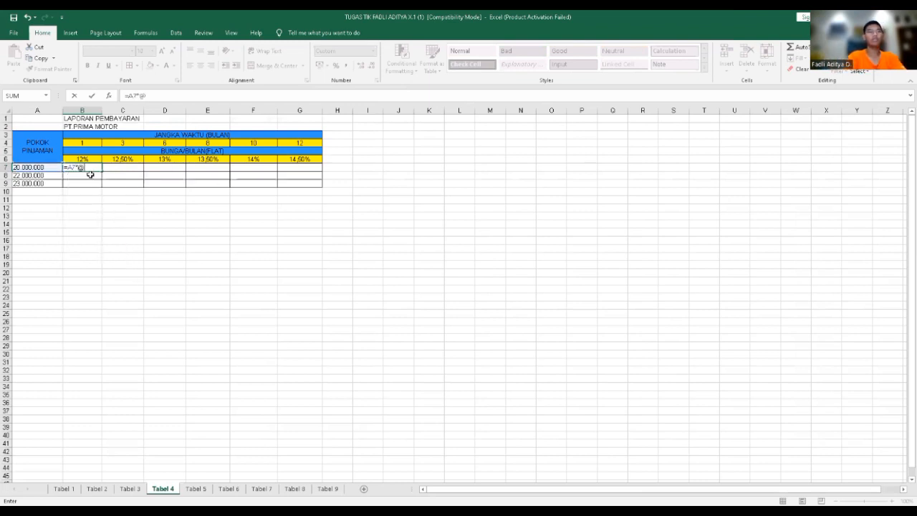
pyautogui.press('BackSpace')
pyautogui.write('$C')
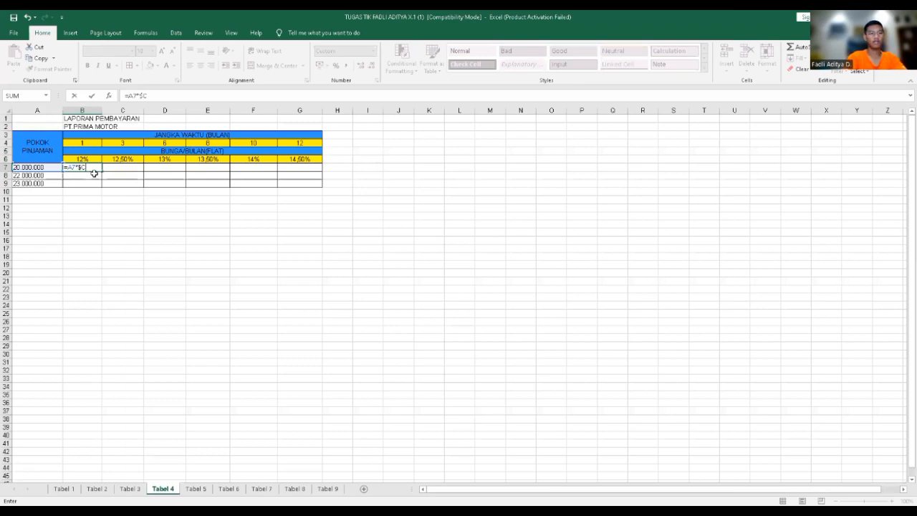
pyautogui.write('$')
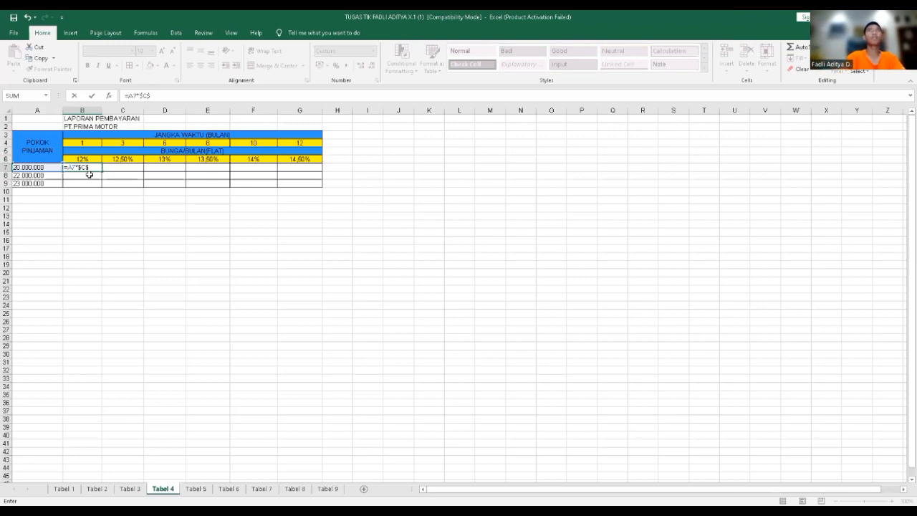
pyautogui.write('6*')
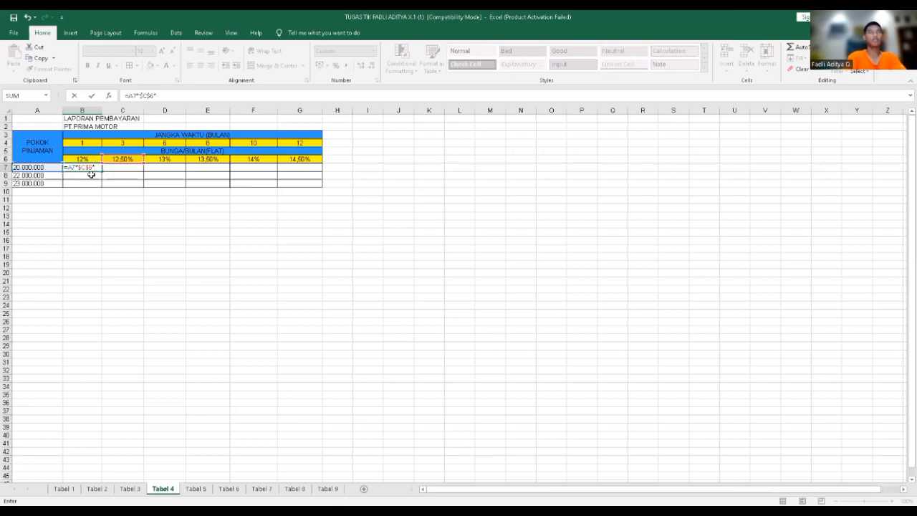
# - Extend the B7 formula with the loan term reference so it reads =A7*$C$6*$C$4
pyautogui.write('$C$5')
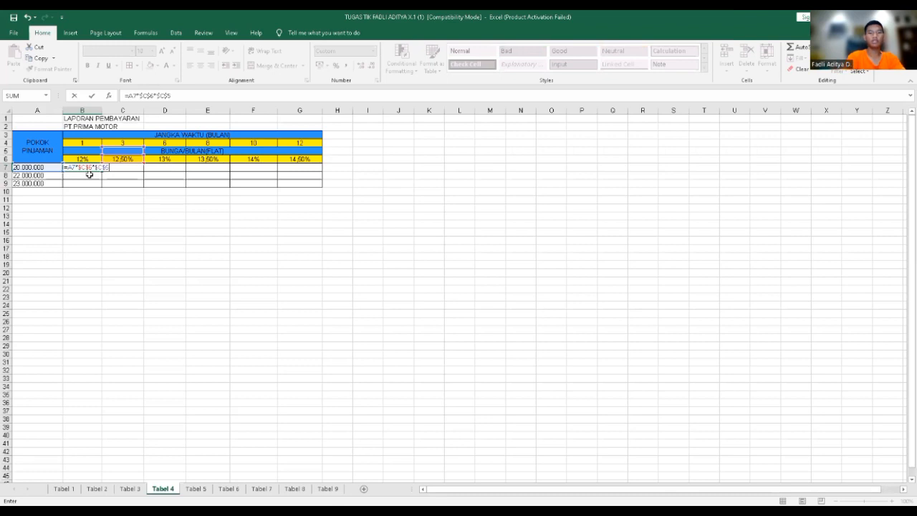
pyautogui.write('8')
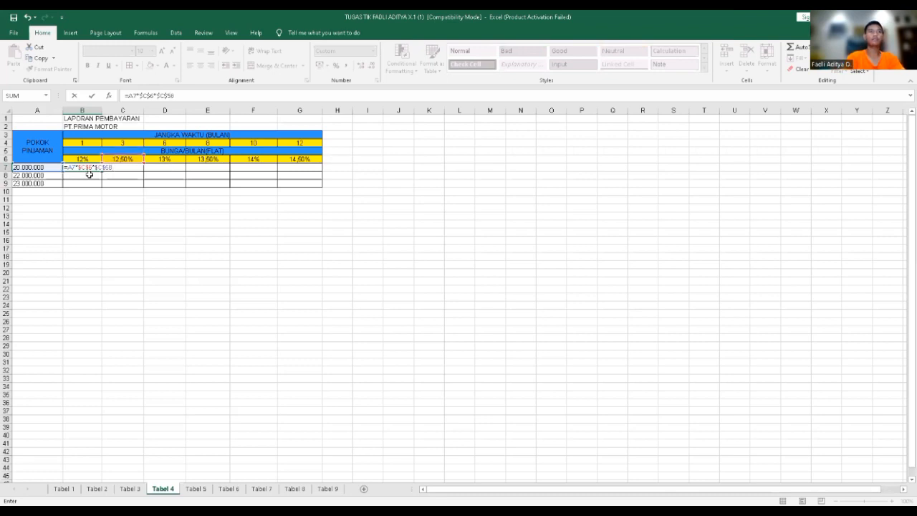
pyautogui.press('BackSpace')
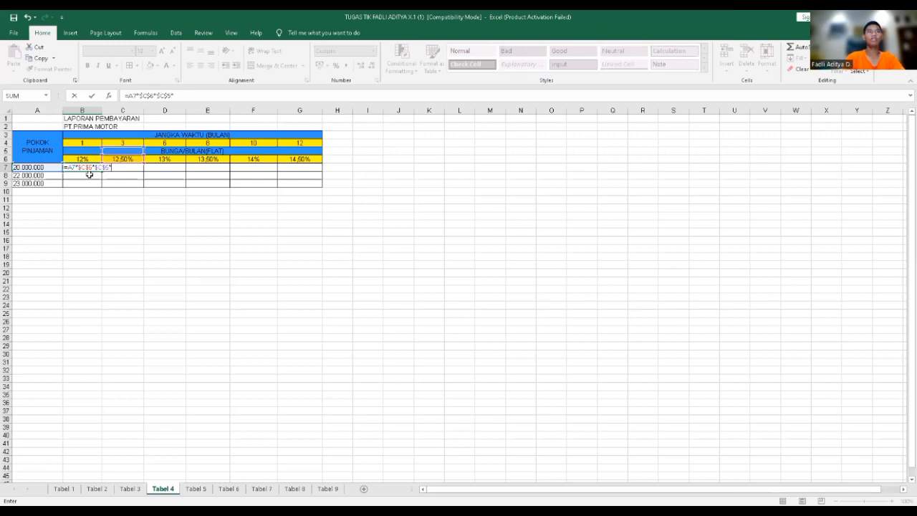
pyautogui.press('BackSpace')
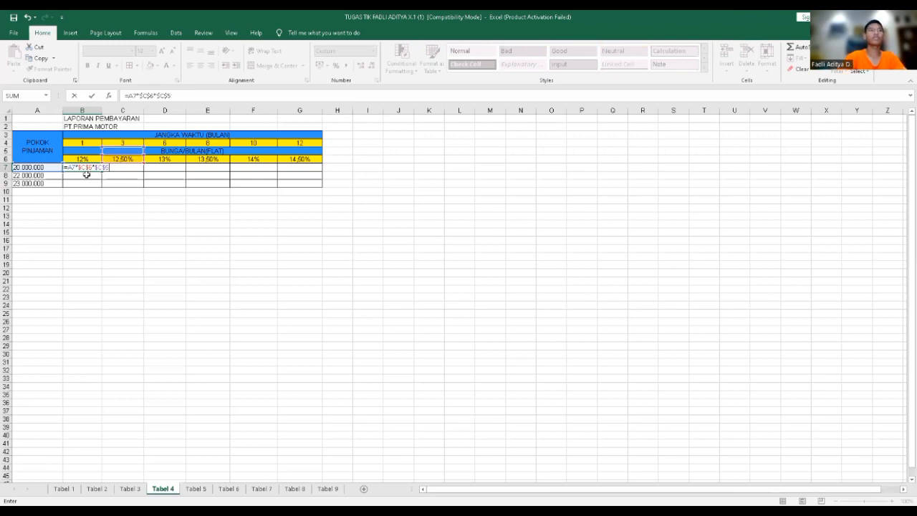
pyautogui.press('BackSpace')
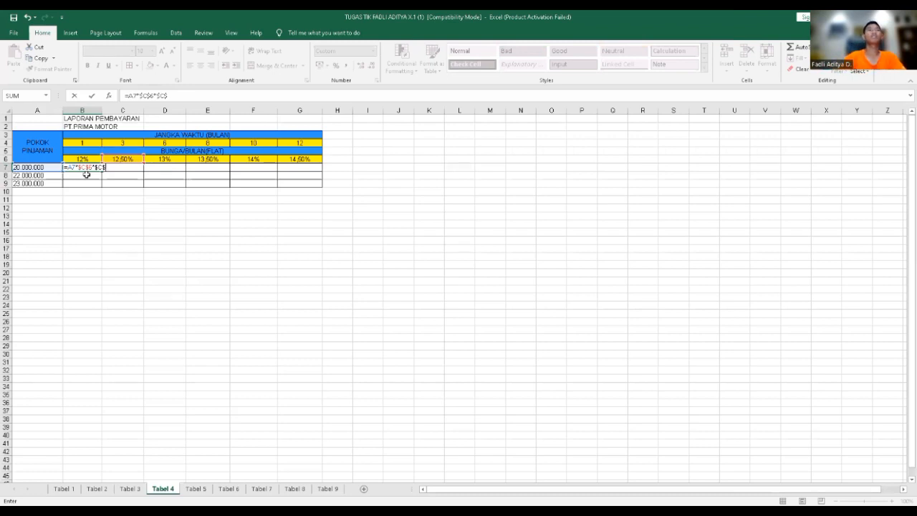
pyautogui.write('4')
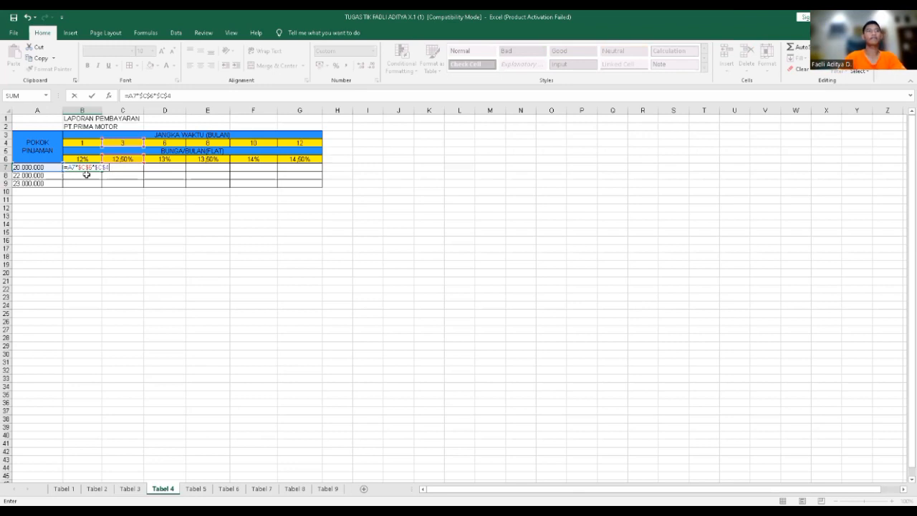
# - Correct the B7 payment formula to =A7*$B$6*$B$4 and fill it down to B9
pyautogui.click(102, 168)
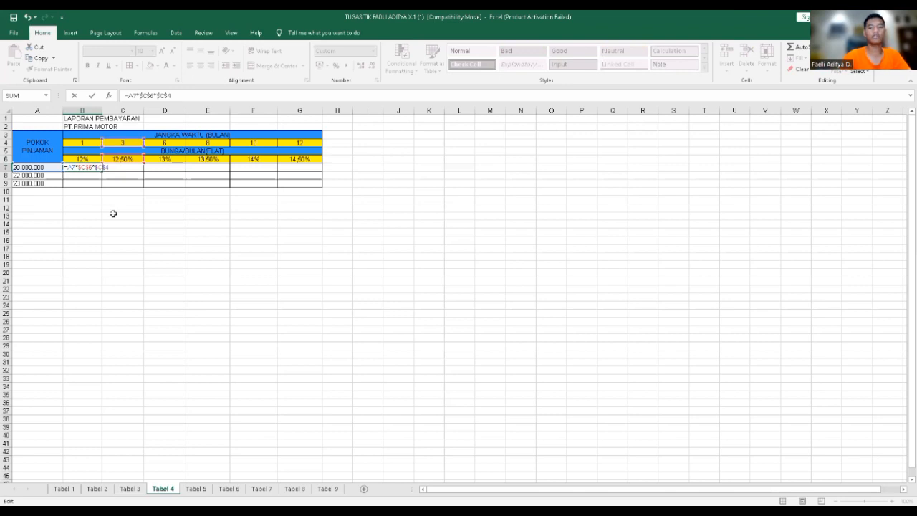
pyautogui.press('BackSpace')
pyautogui.write('b')
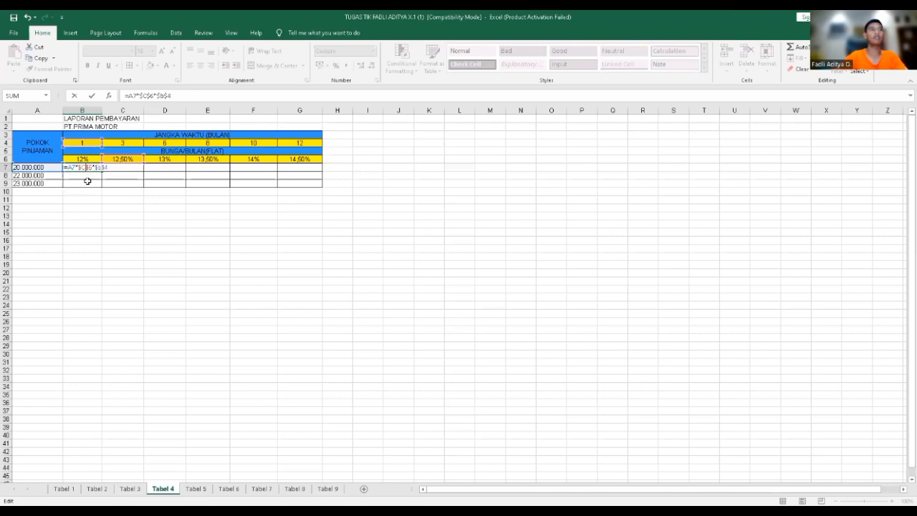
pyautogui.press('BackSpace')
pyautogui.write('b')
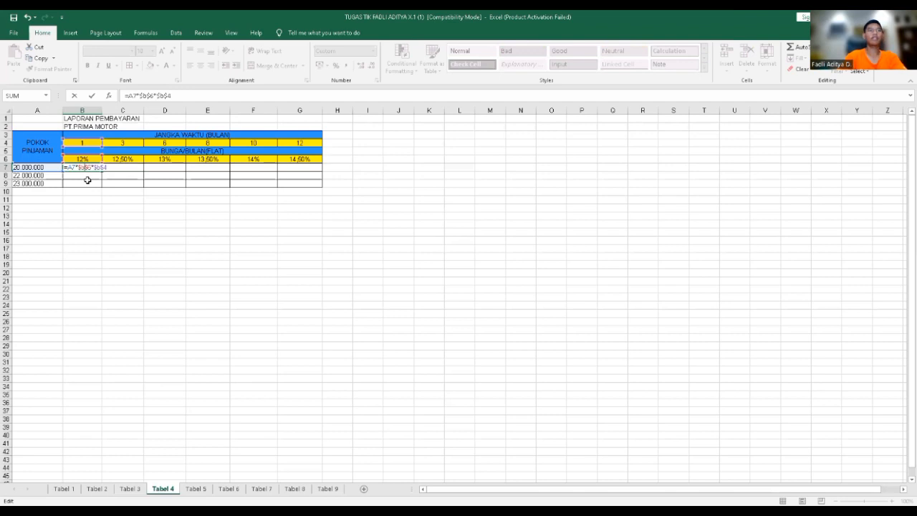
pyautogui.press('Return')
pyautogui.click(89, 167)
pyautogui.moveTo(101, 172); pyautogui.dragTo(102, 185)
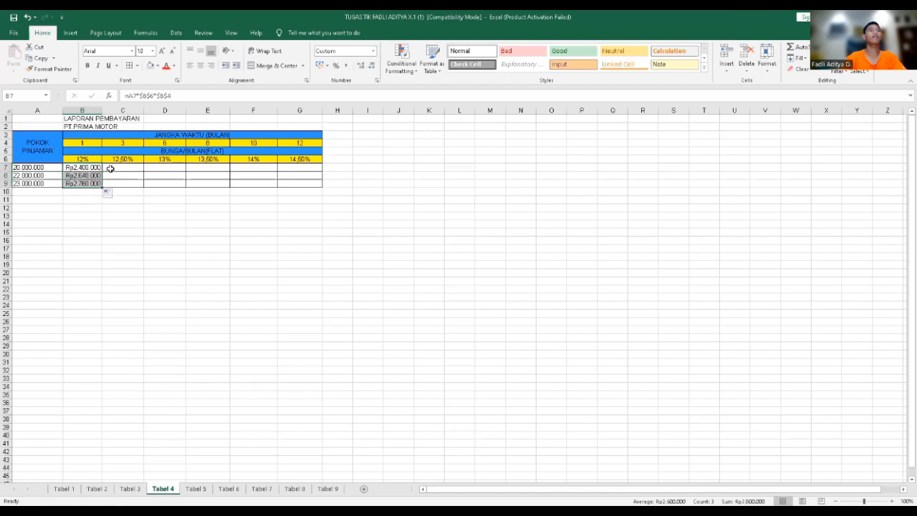
# - Enter =A7*$C$6*$C$4 in cell C7 for the 3-month term and fill it down to C9
pyautogui.click(115, 168)
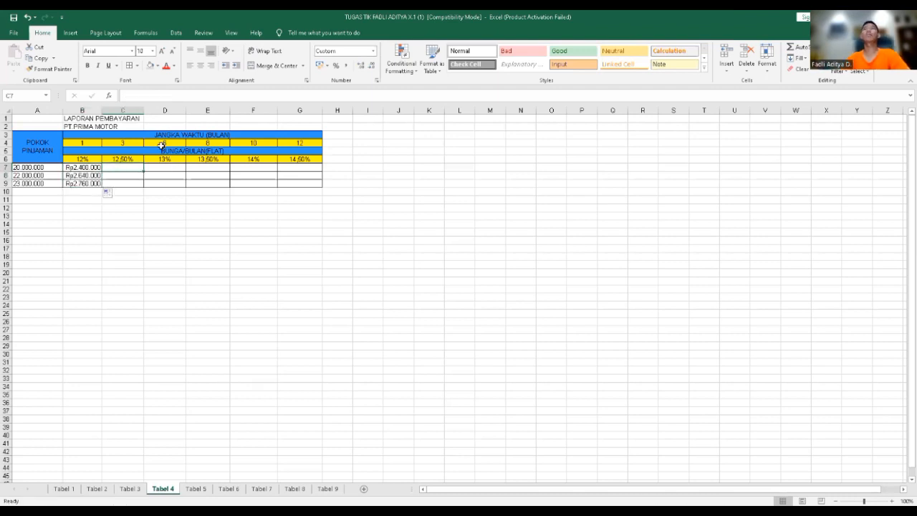
pyautogui.write('=')
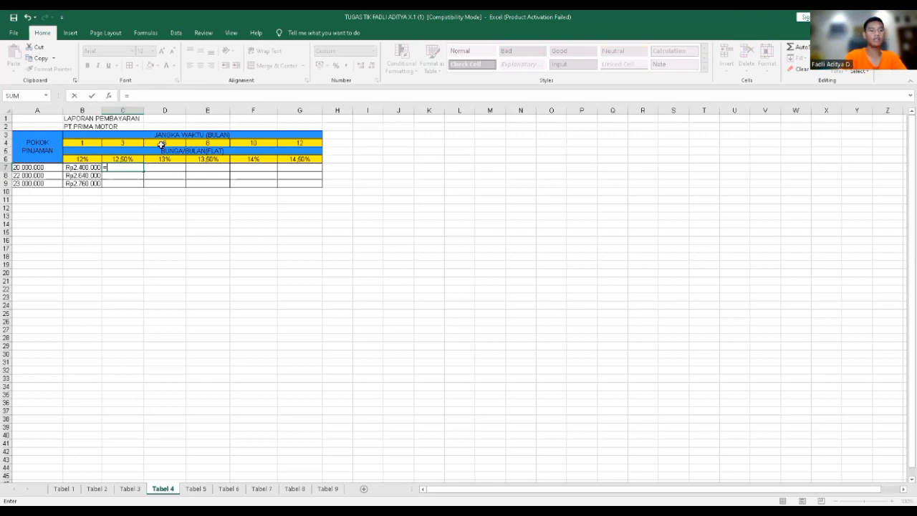
pyautogui.write('a7*$C$')
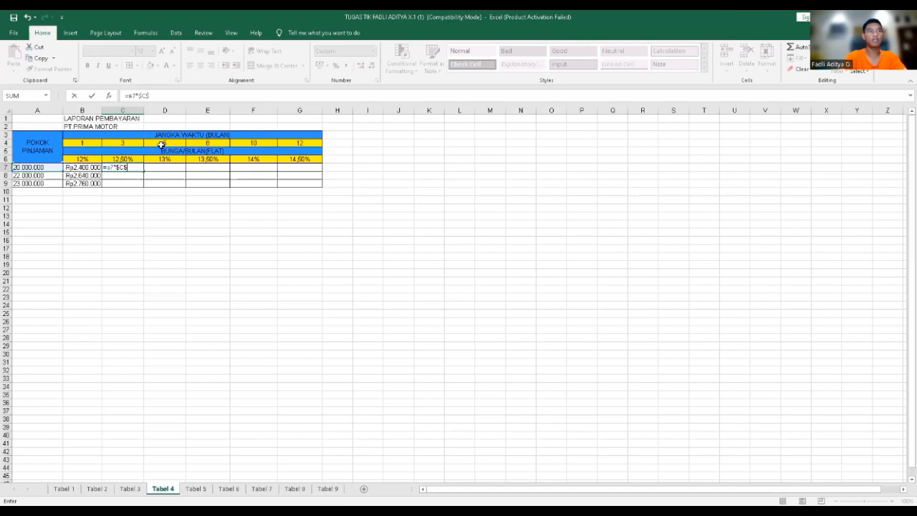
pyautogui.write('6')
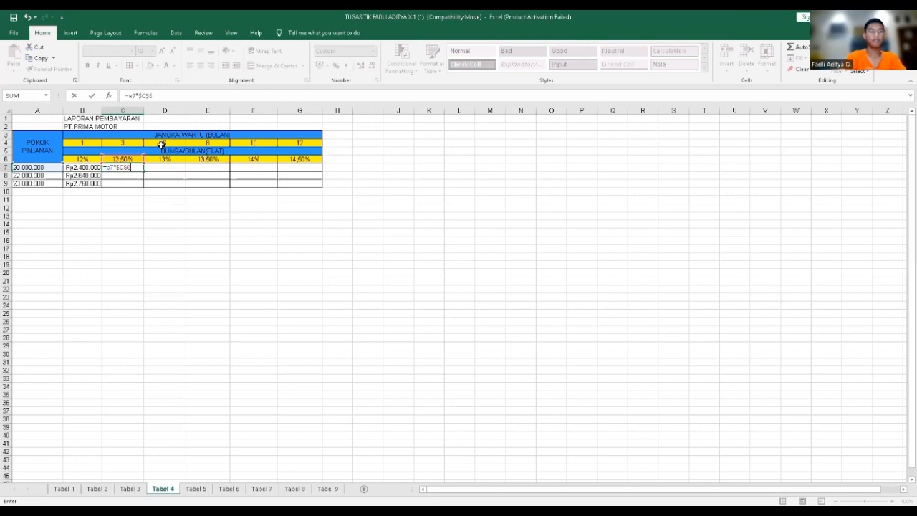
pyautogui.write('*$C$')
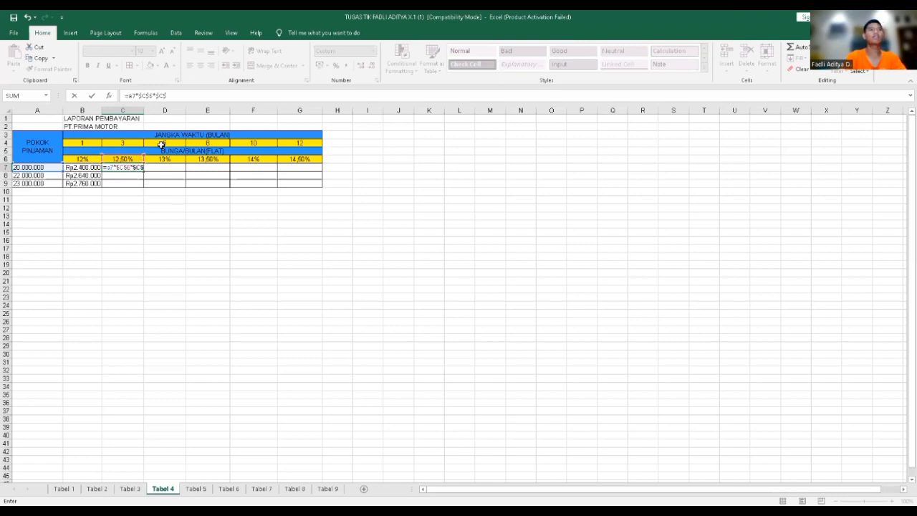
pyautogui.write('4')
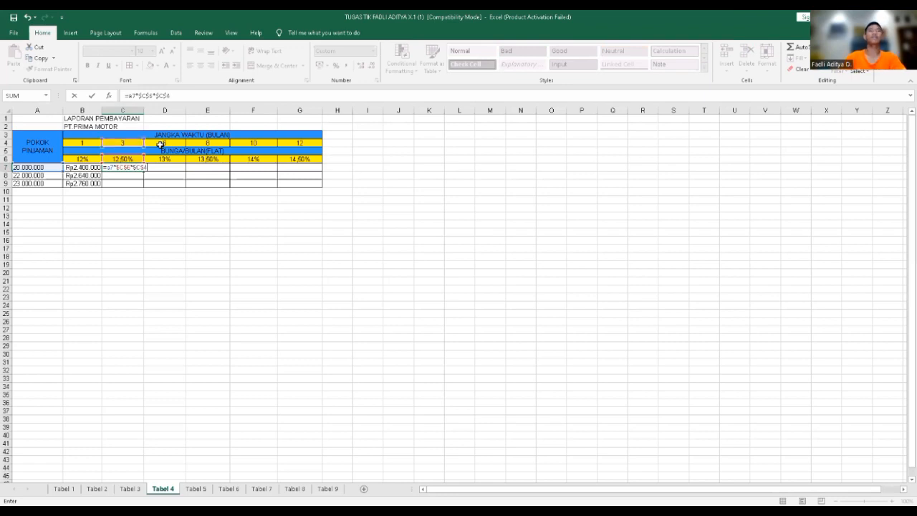
pyautogui.press('Return')
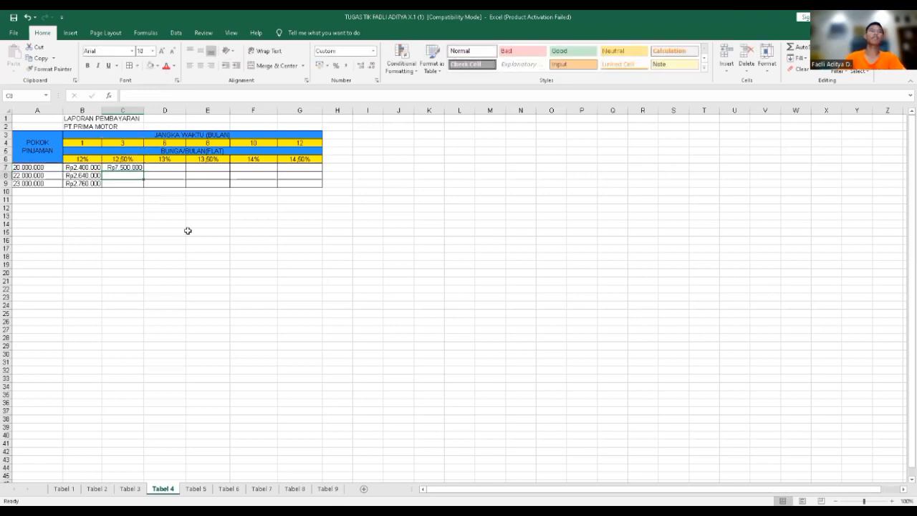
pyautogui.click(137, 170)
pyautogui.moveTo(144, 172); pyautogui.dragTo(144, 188)
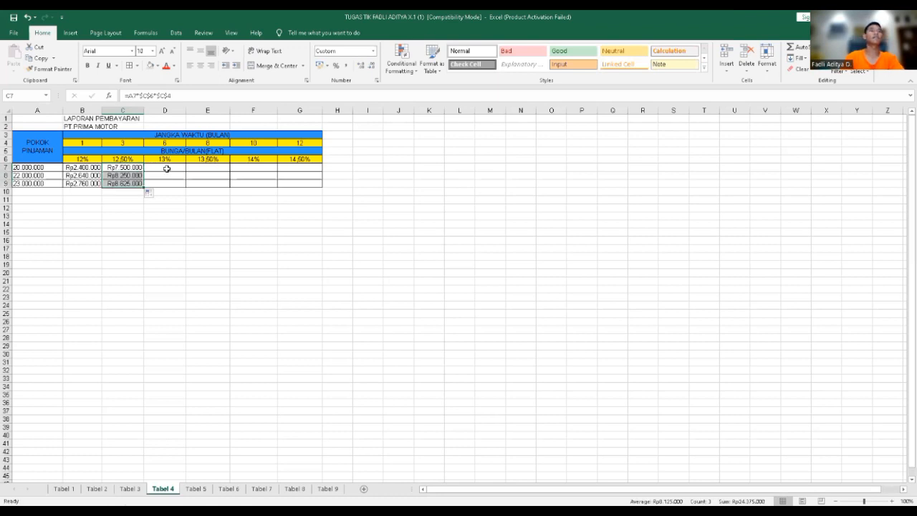
# - Enter =A7*$D$6*$D$4 in cell D7 for the 6-month term and fill it down to D9
pyautogui.click(167, 169)
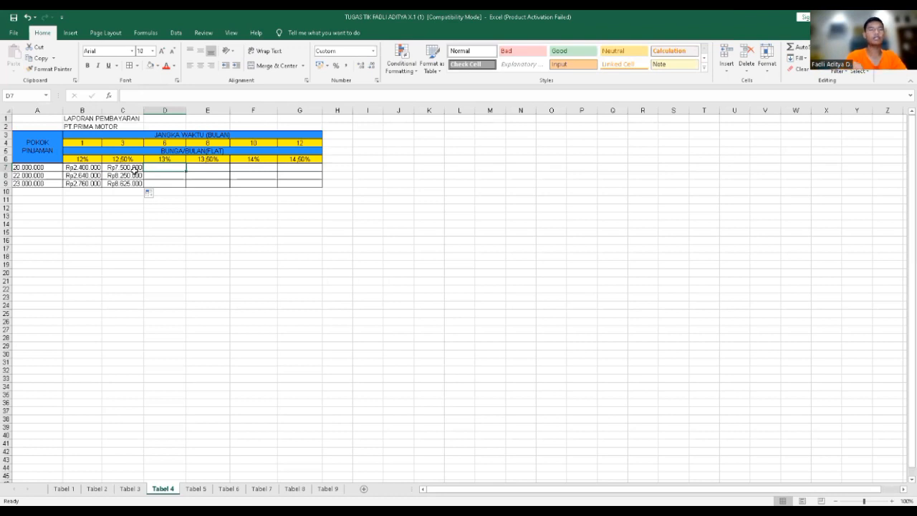
pyautogui.write('=')
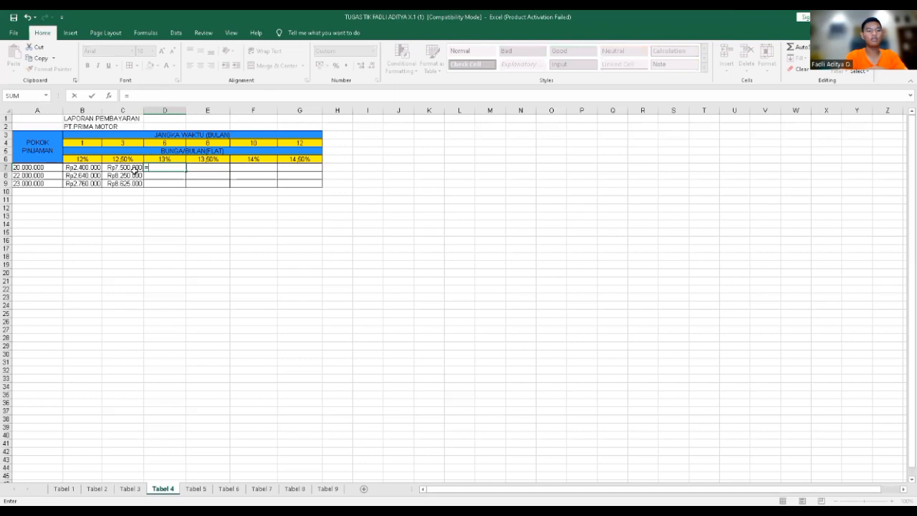
pyautogui.write('a7')
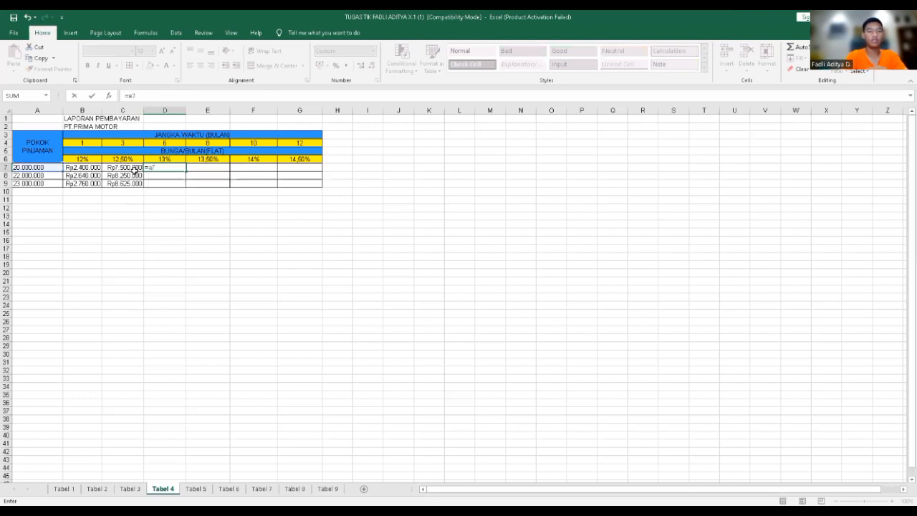
pyautogui.write('*')
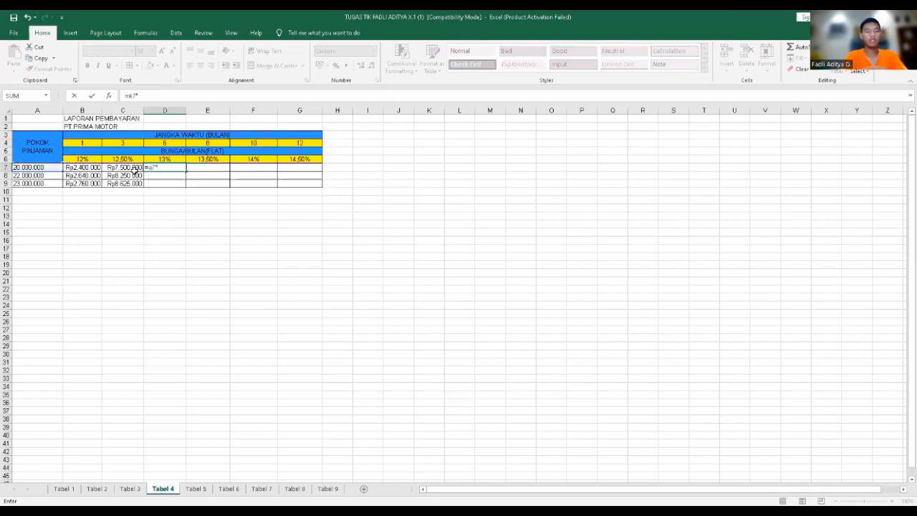
pyautogui.write('$')
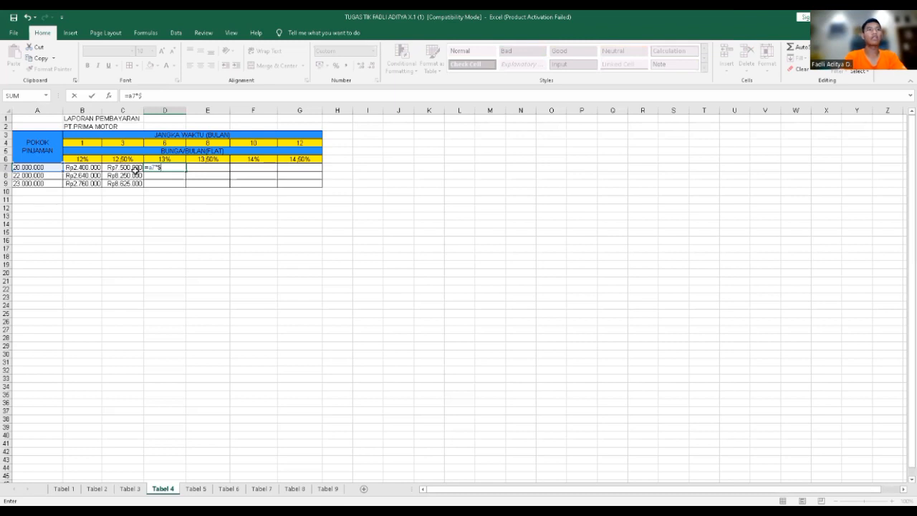
pyautogui.write('D$')
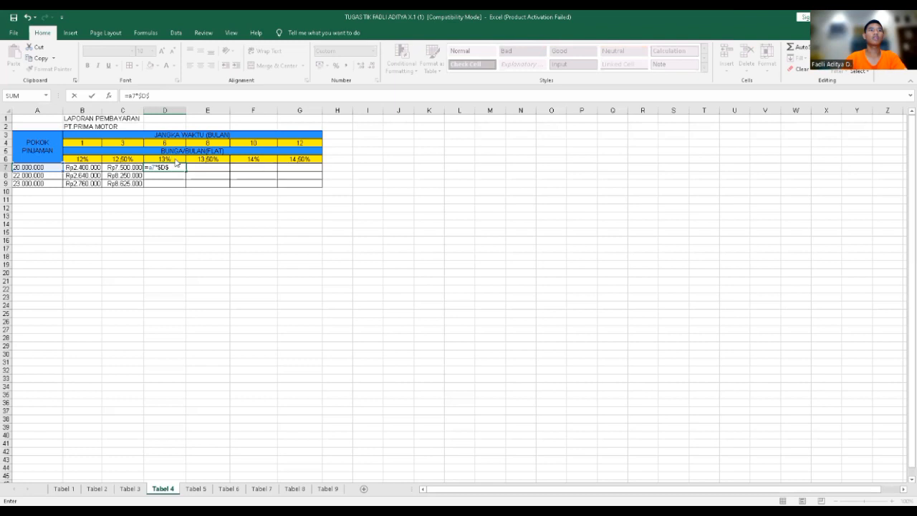
pyautogui.click(208, 179)
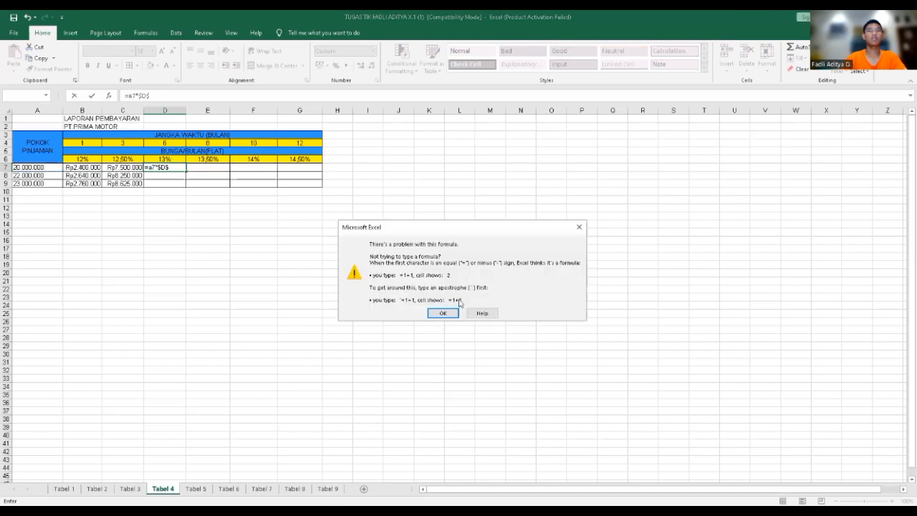
pyautogui.click(579, 229)
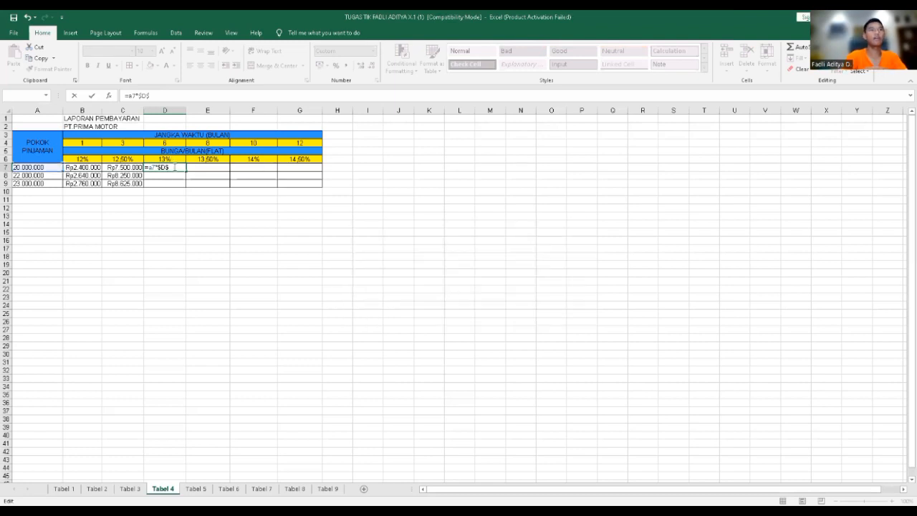
pyautogui.write('6')
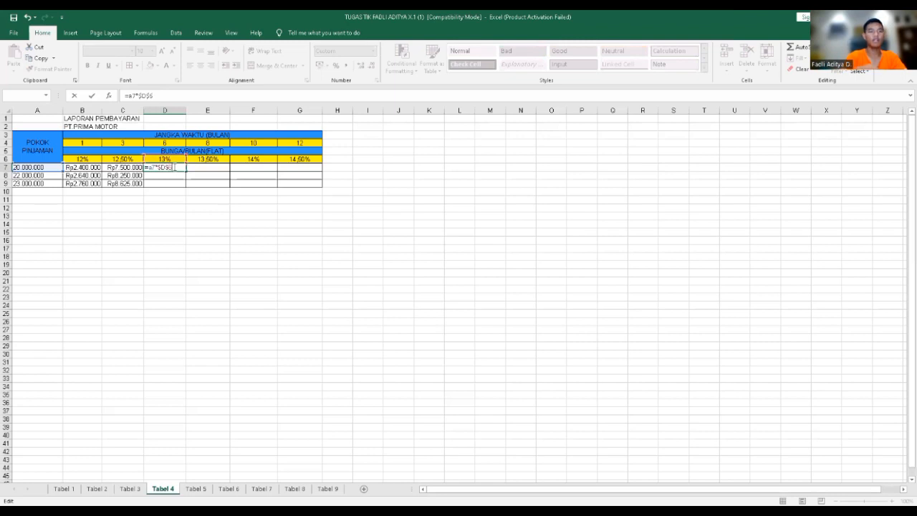
pyautogui.write('*$D$')
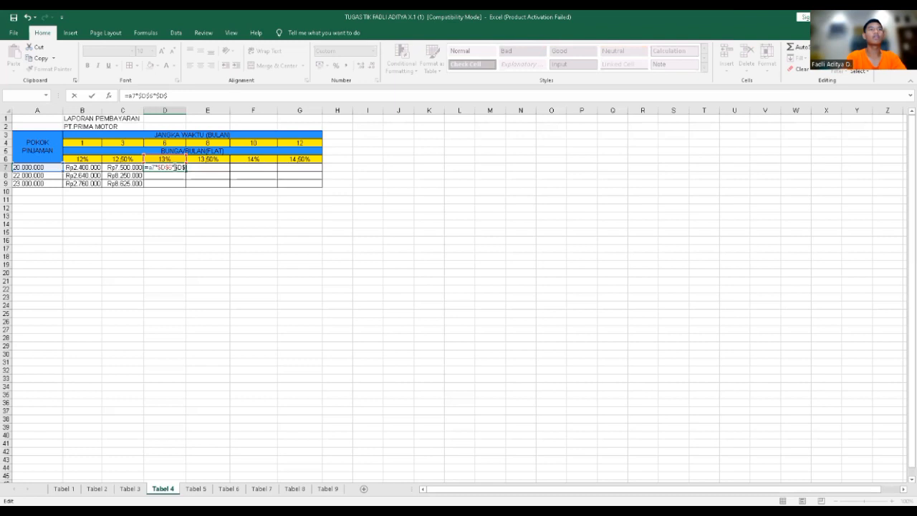
pyautogui.write('4')
pyautogui.press('Return')
pyautogui.click(175, 168)
pyautogui.moveTo(186, 171); pyautogui.dragTo(187, 187)
# - Enter =A7*$E$6*$E$4 in cell E7 for the 8-month term and fill it down to E9
pyautogui.click(197, 170)
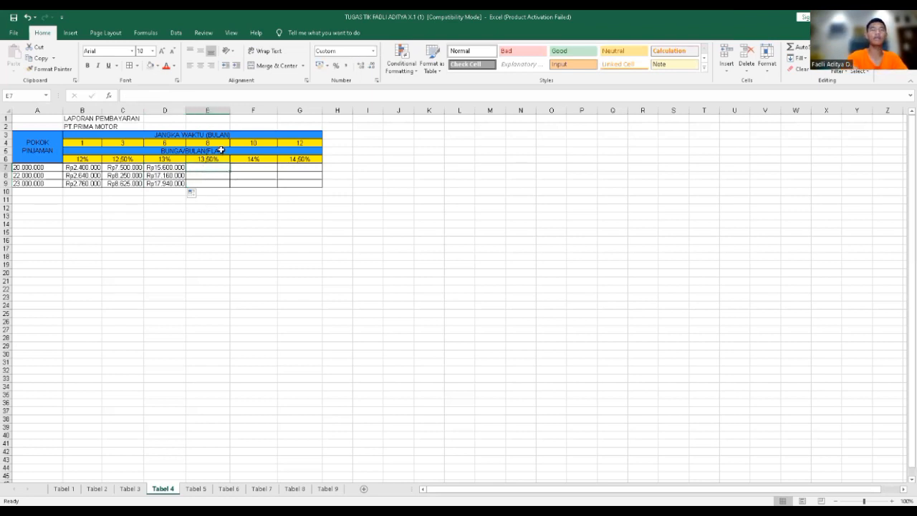
pyautogui.write('=')
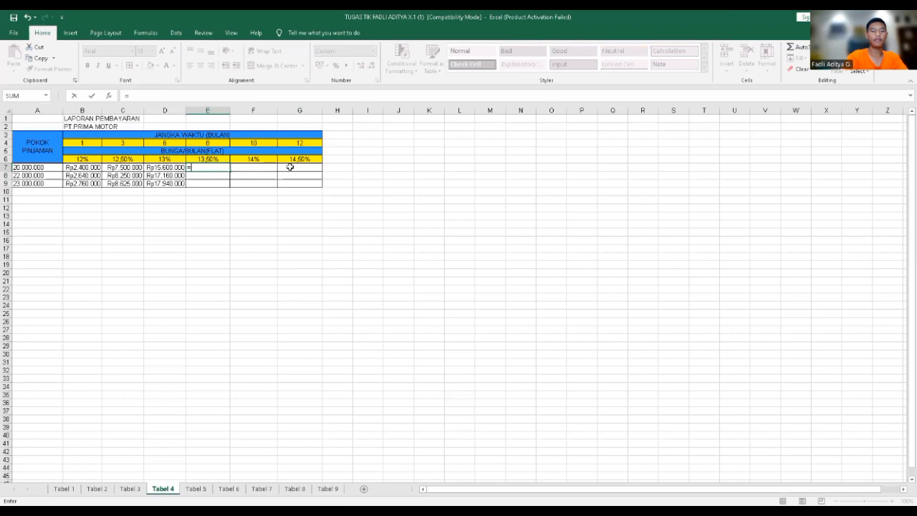
pyautogui.write('a7')
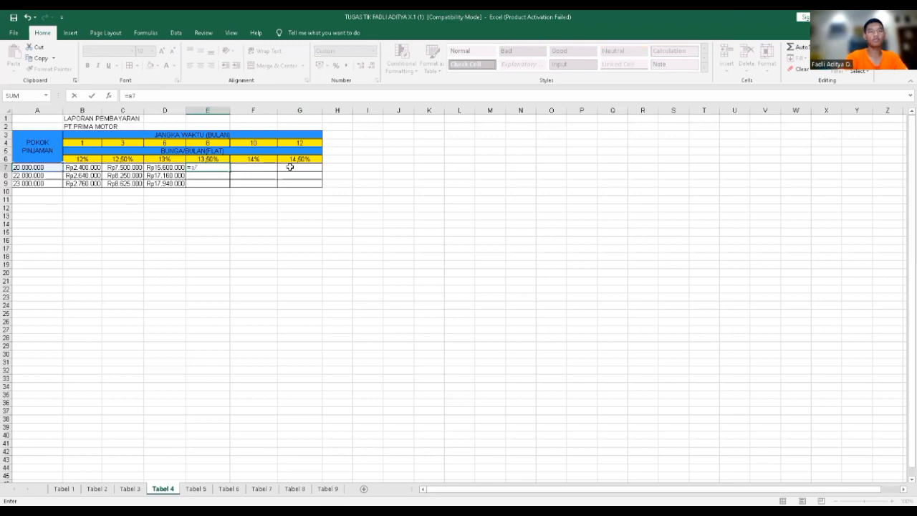
pyautogui.write('*$C$')
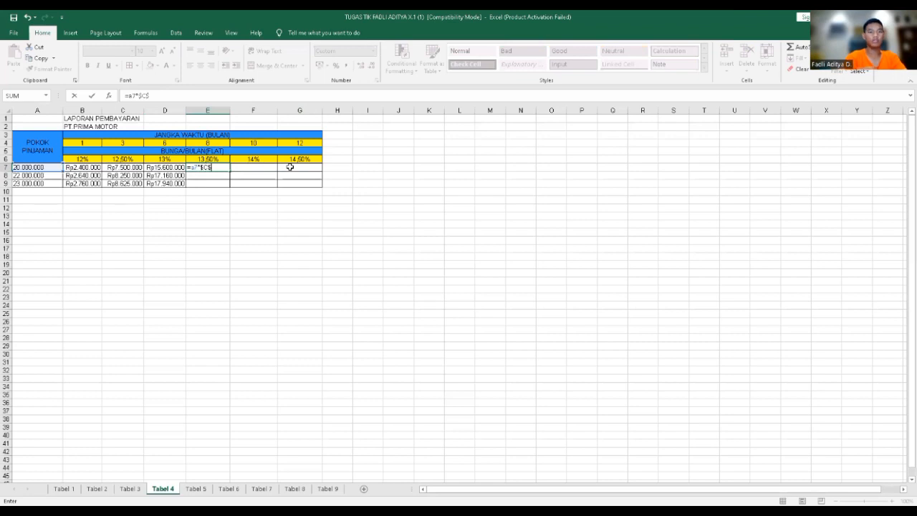
pyautogui.press('BackSpace')
pyautogui.press('BackSpace')
pyautogui.write('E$')
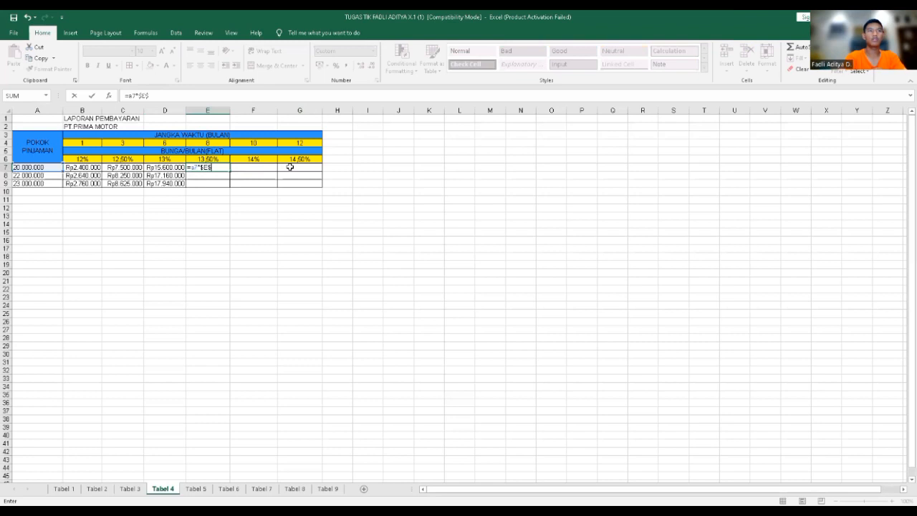
pyautogui.write('6')
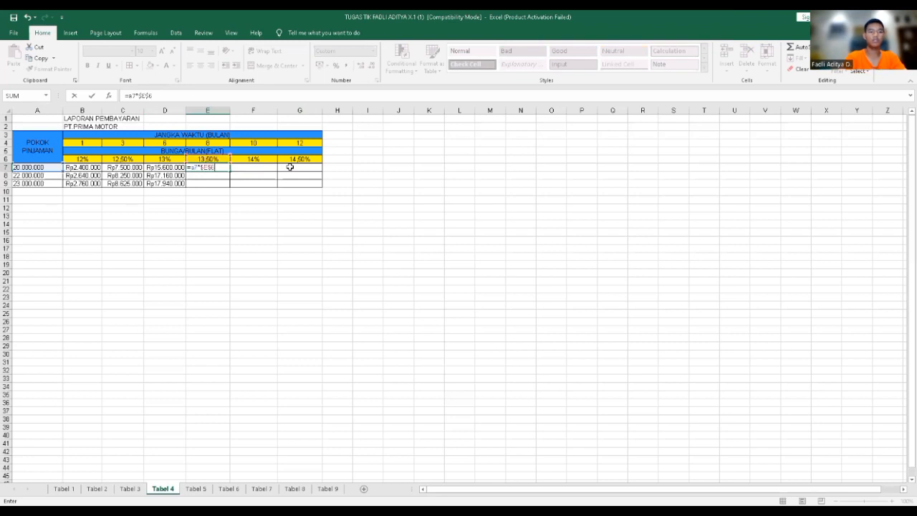
pyautogui.write('*$E$4')
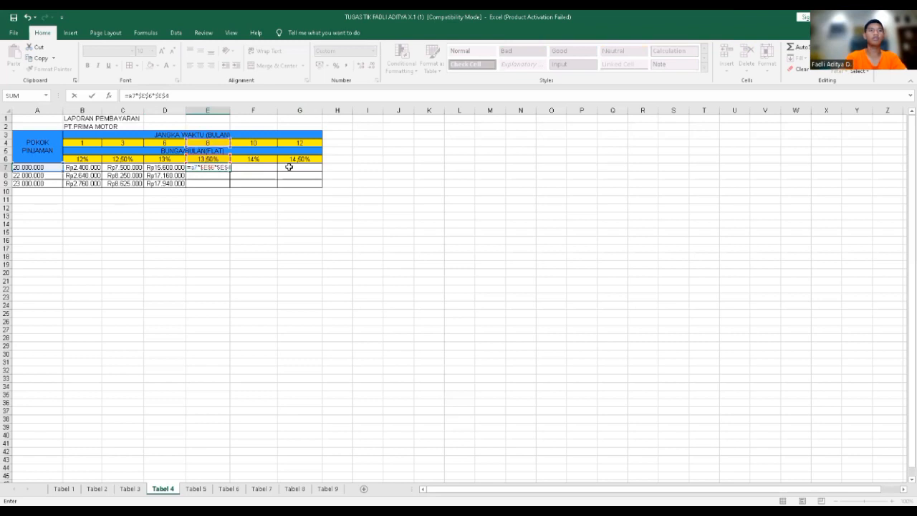
pyautogui.press('Return')
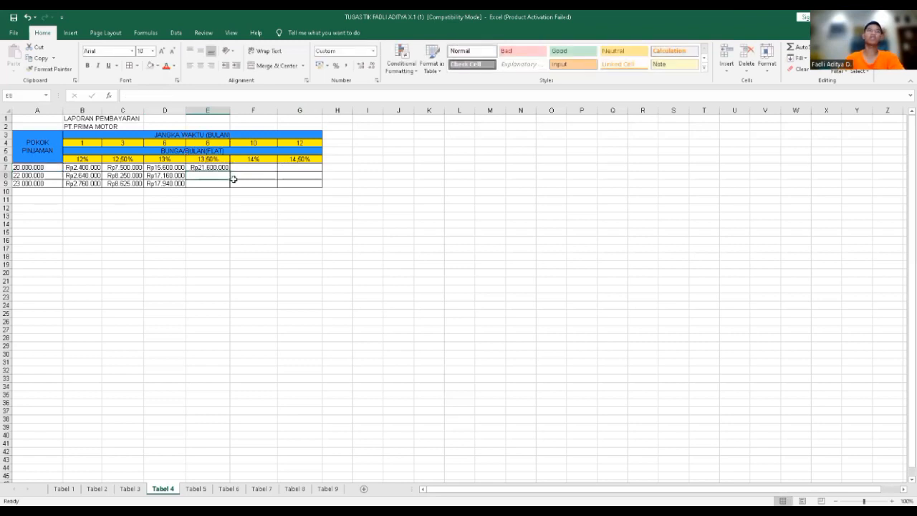
pyautogui.click(207, 167)
pyautogui.moveTo(230, 171); pyautogui.dragTo(231, 186)
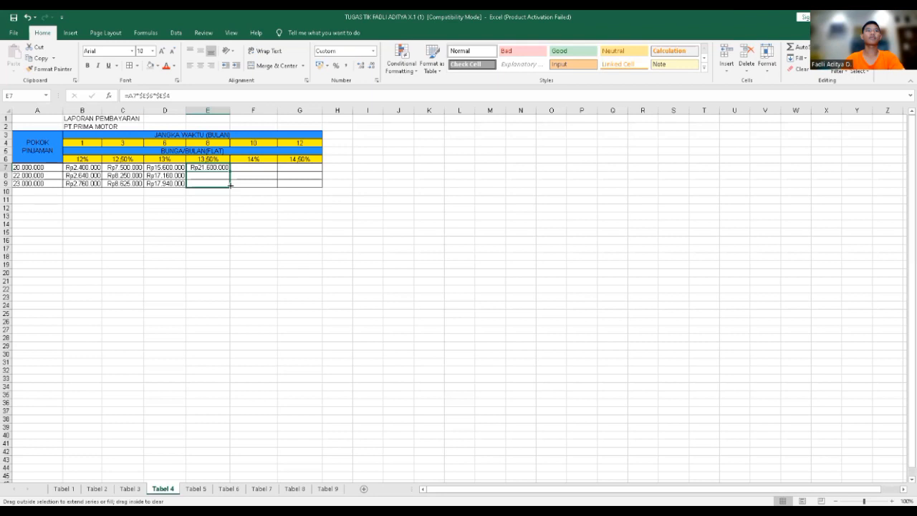
pyautogui.click(208, 168)
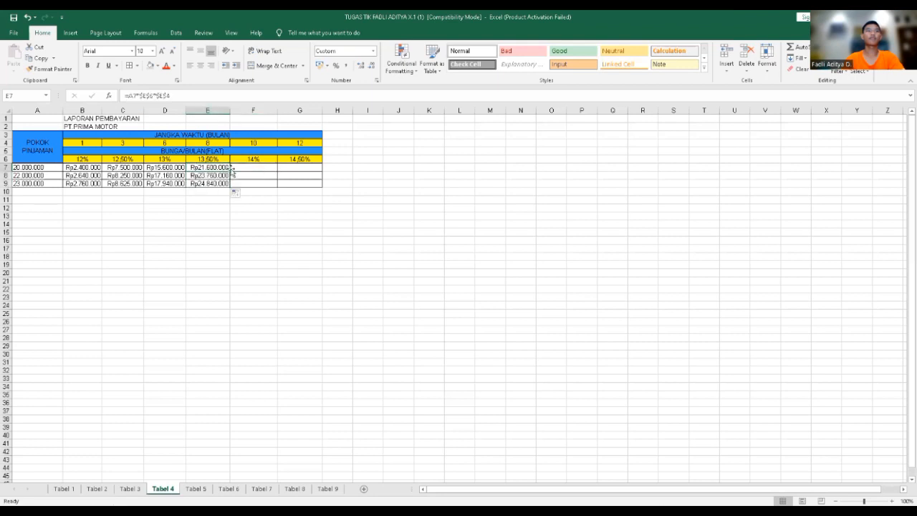
# - Enter =A7*$F$6*$F$4 in cell F7 for the 10-month term and fill it down to F9
pyautogui.click(243, 169)
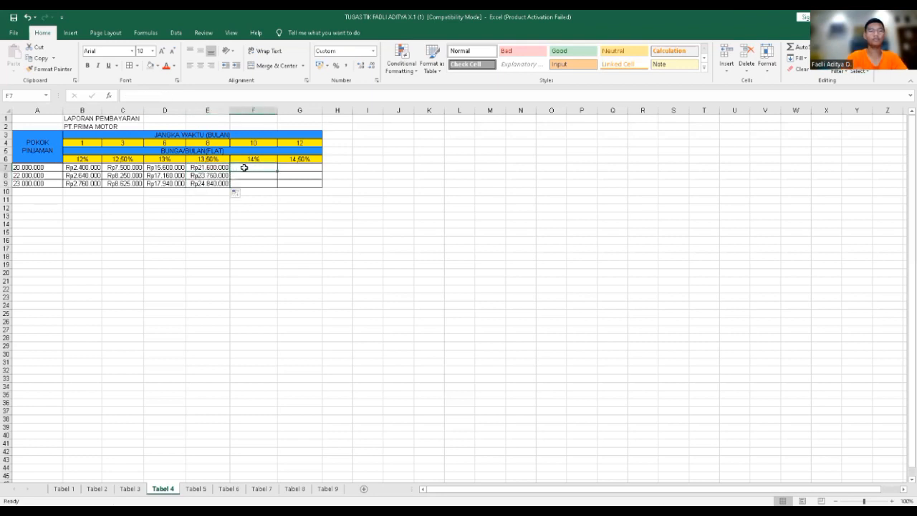
pyautogui.write('=')
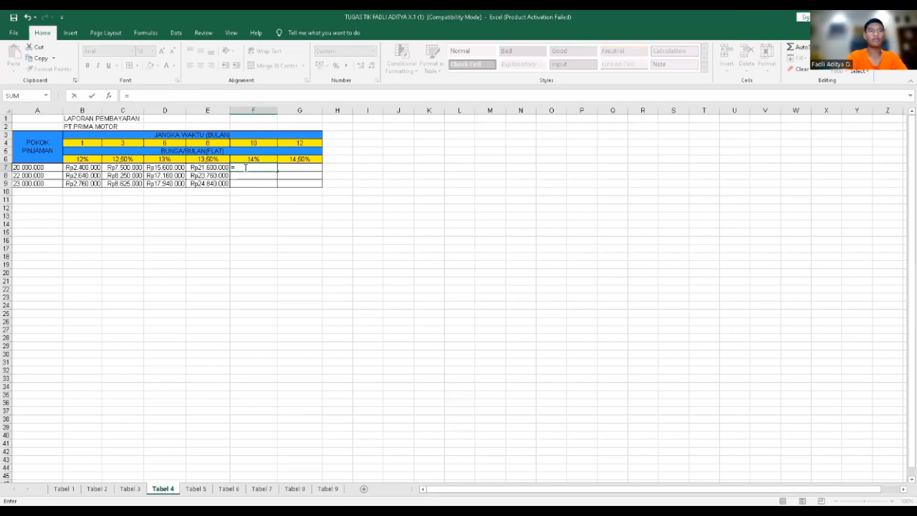
pyautogui.write('a7*$')
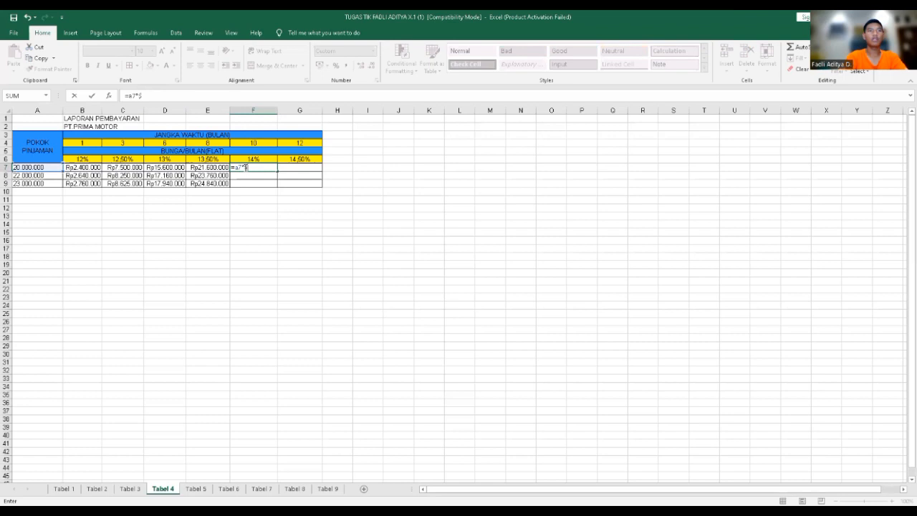
pyautogui.write('F$6')
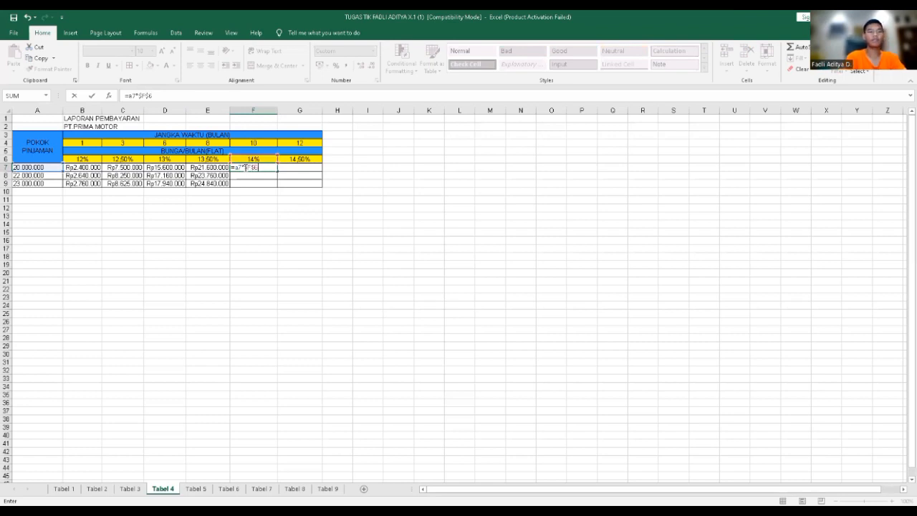
pyautogui.write('*$F$5')
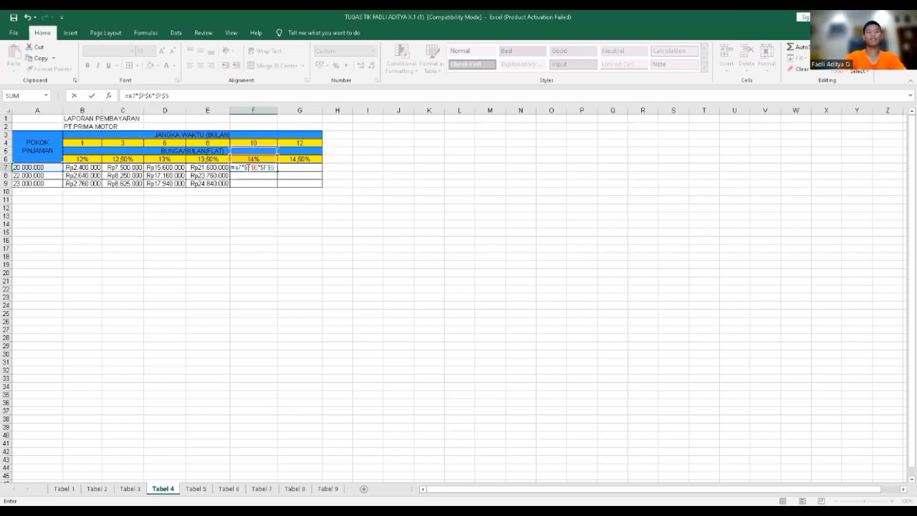
pyautogui.press('BackSpace')
pyautogui.write('4')
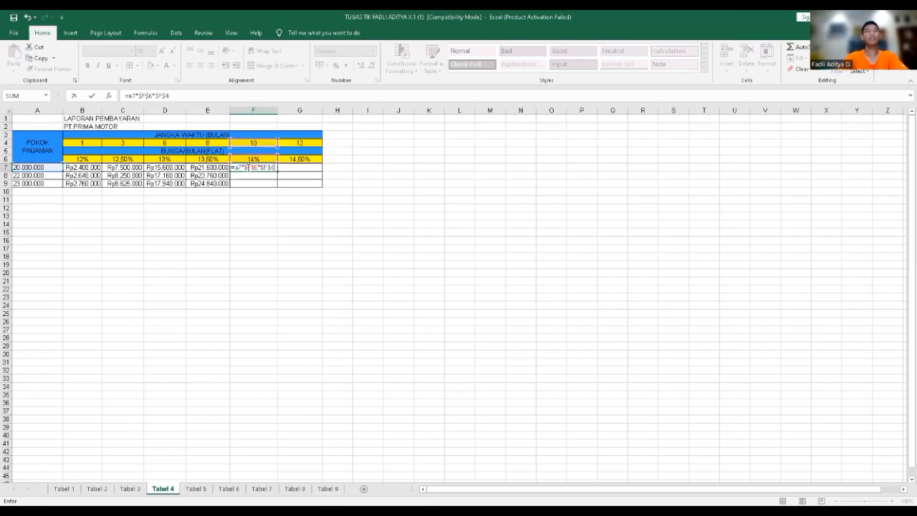
pyautogui.press('Return')
pyautogui.click(247, 167)
pyautogui.moveTo(281, 173); pyautogui.dragTo(280, 187)
# - Enter =A7*$G$6*$G$4 in cell G7 for the 12-month term and fill it down to G9
pyautogui.click(289, 172)
pyautogui.click(289, 168)
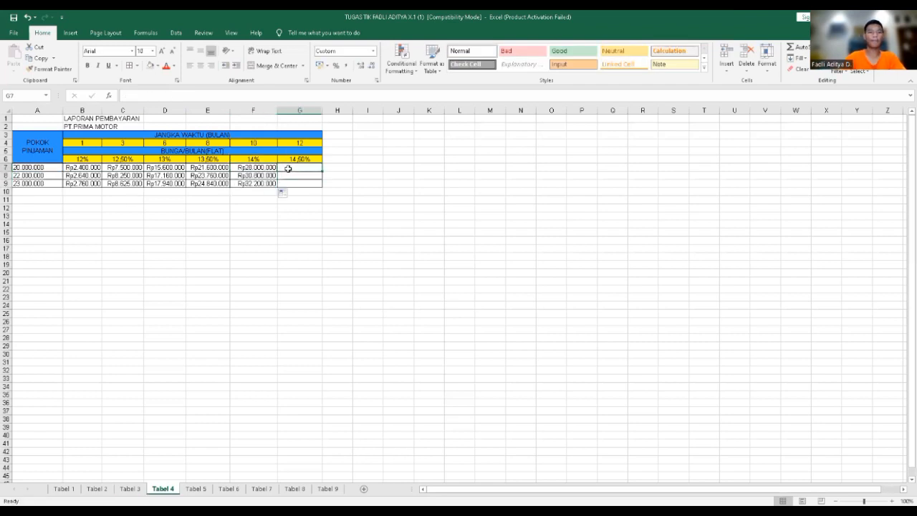
pyautogui.write('=')
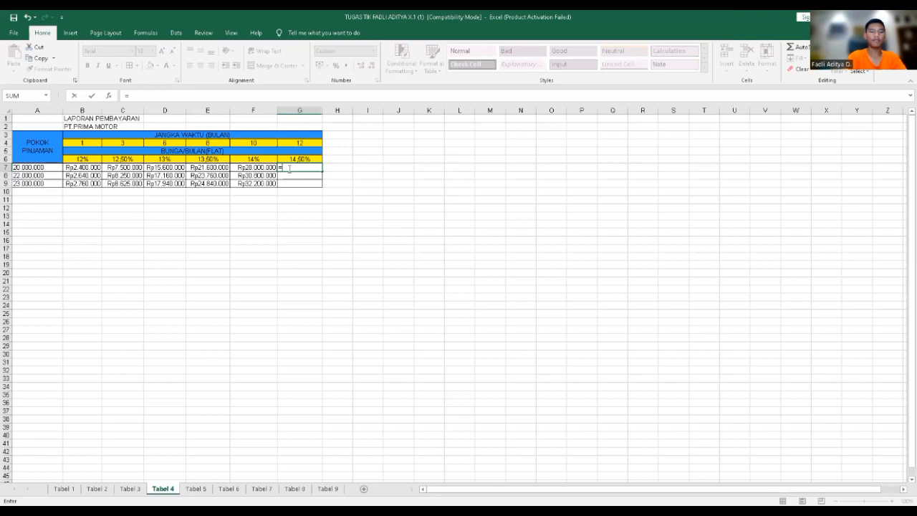
pyautogui.write('a7*$')
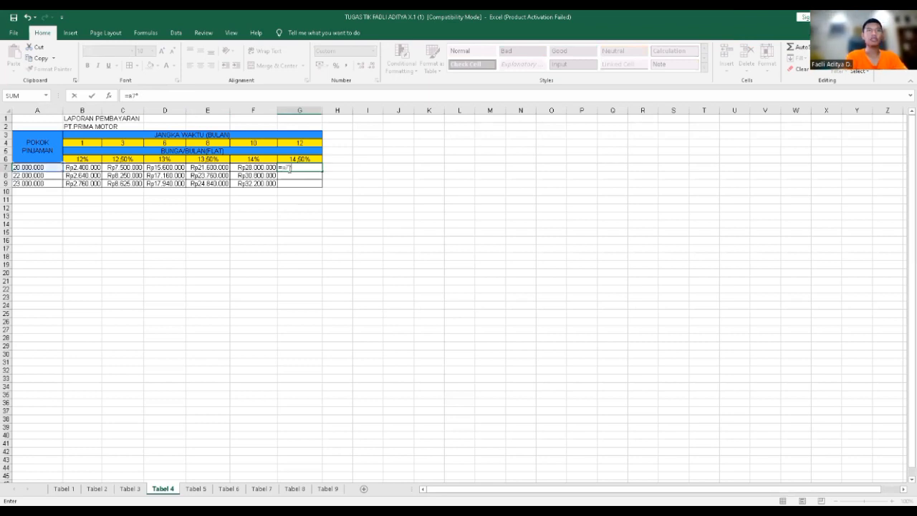
pyautogui.write('g$')
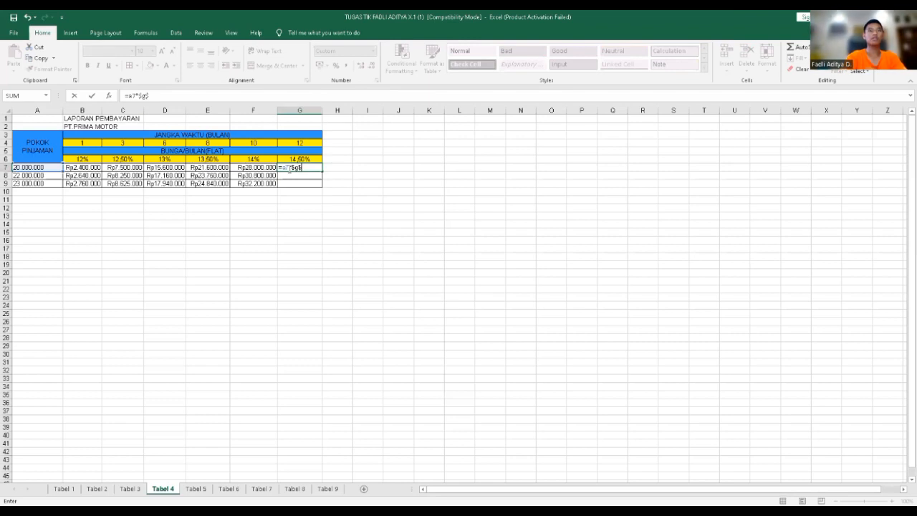
pyautogui.write('6')
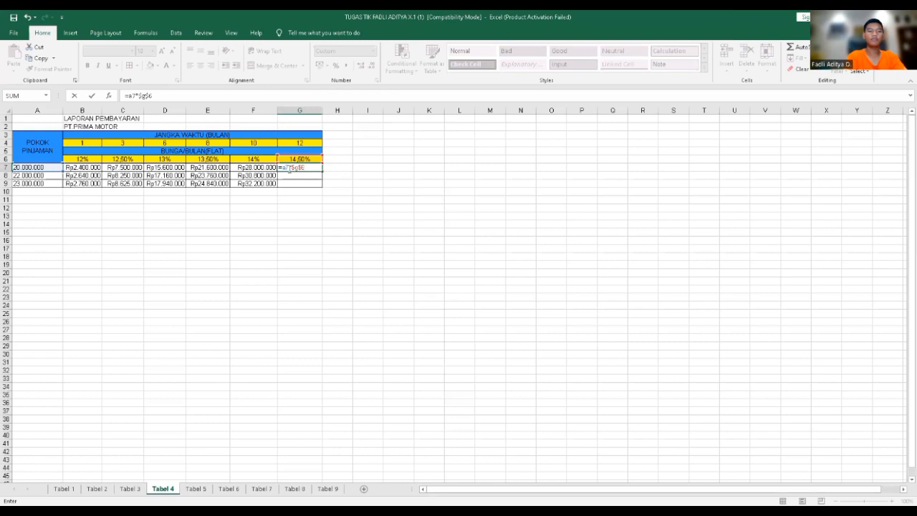
pyautogui.write('*$')
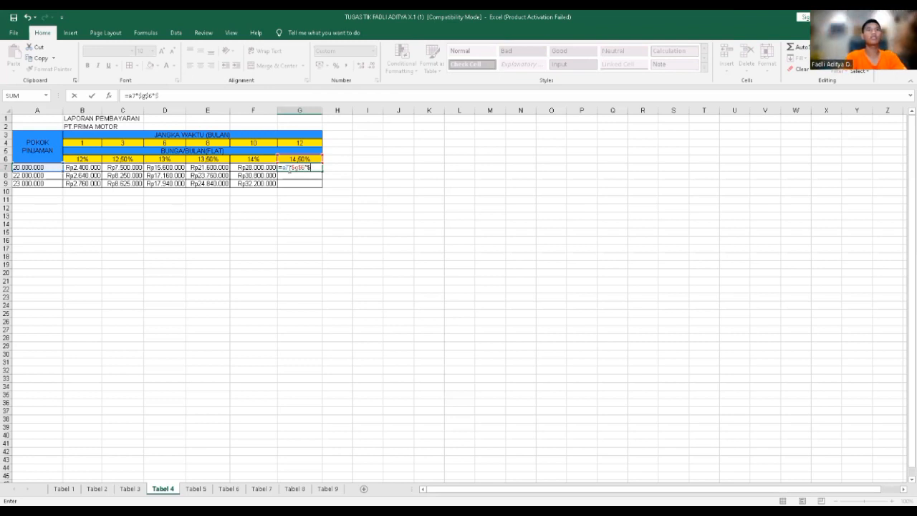
pyautogui.write('g4')
pyautogui.press('BackSpace')
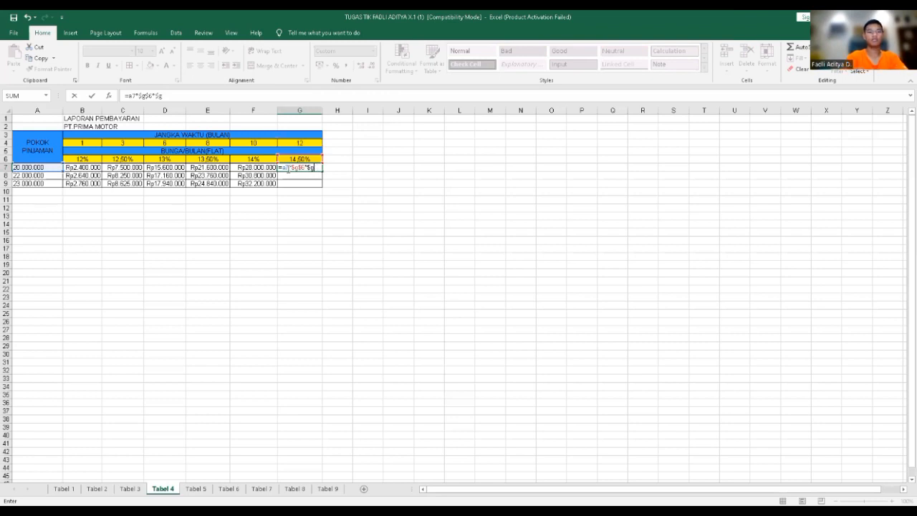
pyautogui.write('$4')
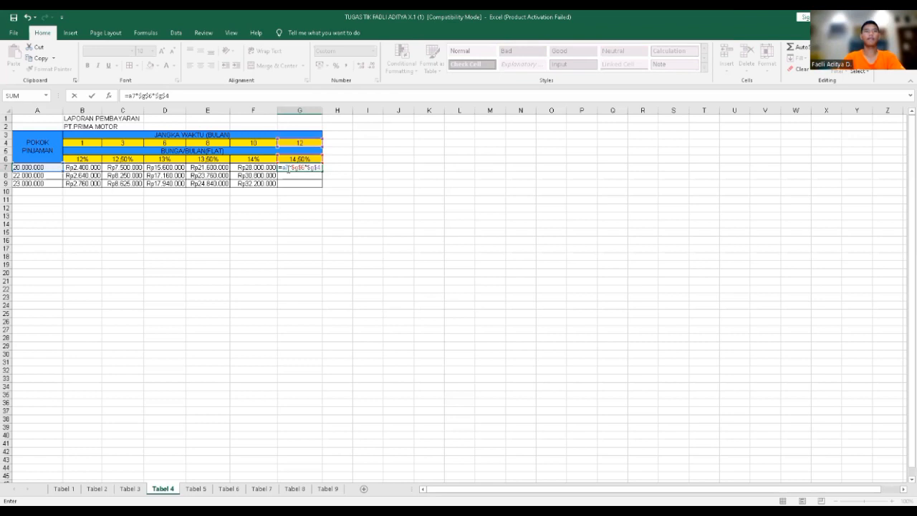
pyautogui.hotkey('ctrl', 'Return')
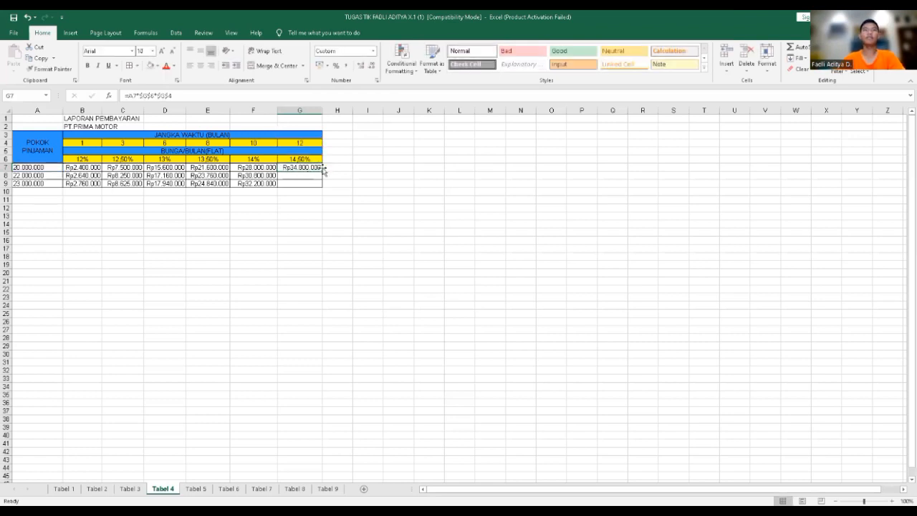
pyautogui.moveTo(318, 183); pyautogui.dragTo(319, 184)
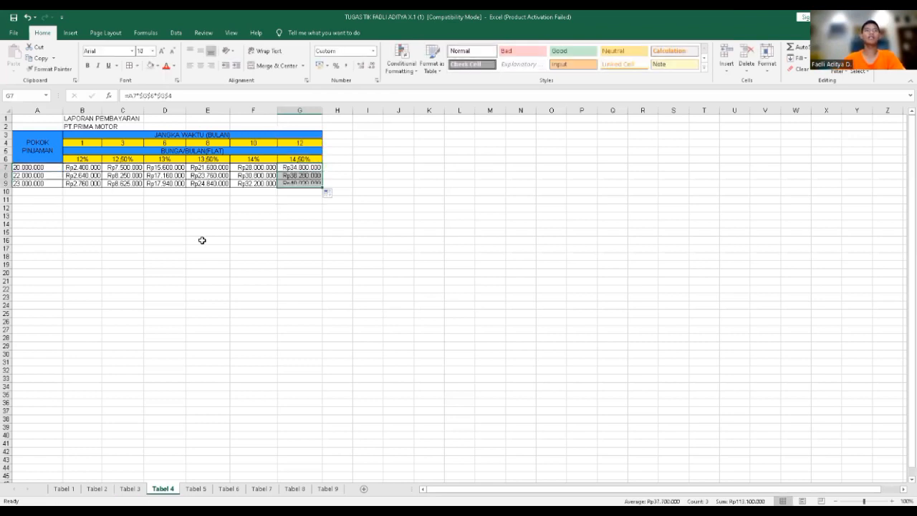
pyautogui.click(231, 264)
# - Open the Tabel 5 sheet and examine its empty RATA2, KET and PREDIKAT columns
pyautogui.click(196, 489)
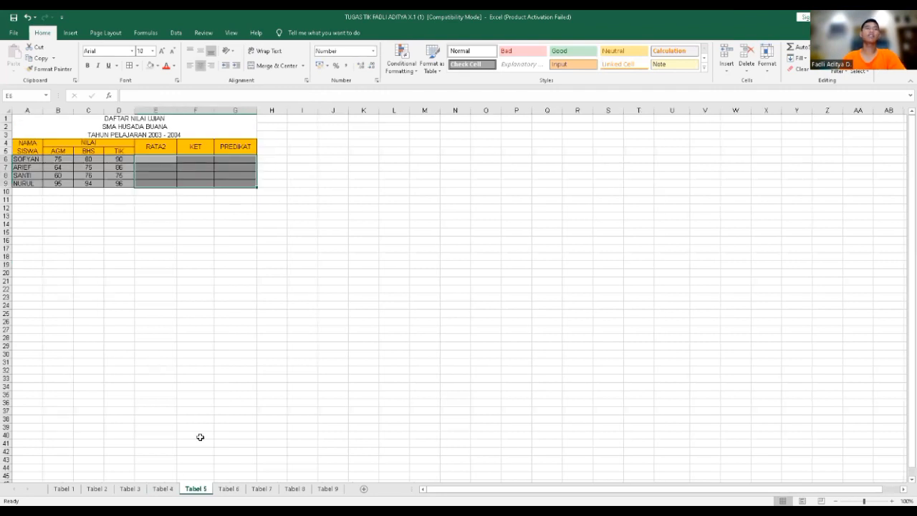
pyautogui.click(159, 159)
pyautogui.click(154, 151)
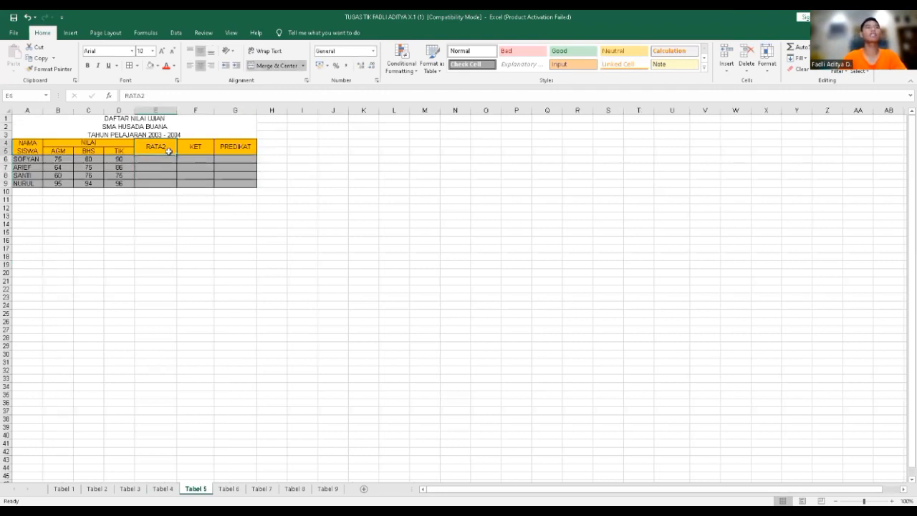
pyautogui.click(218, 147)
pyautogui.click(210, 147)
pyautogui.click(233, 152)
pyautogui.click(151, 164)
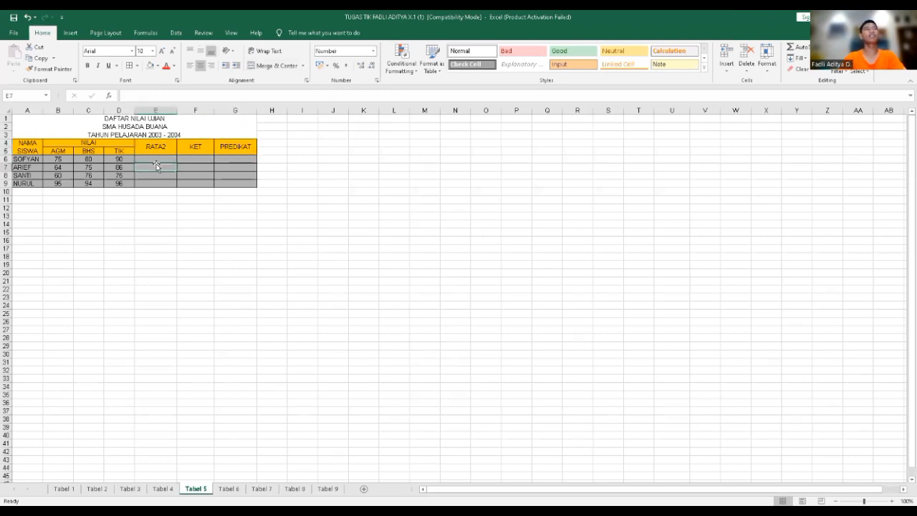
# - Calculate the first student's average in cell E6 with =AVERAGE(B6:D6) and fill it down to E9
pyautogui.click(154, 159)
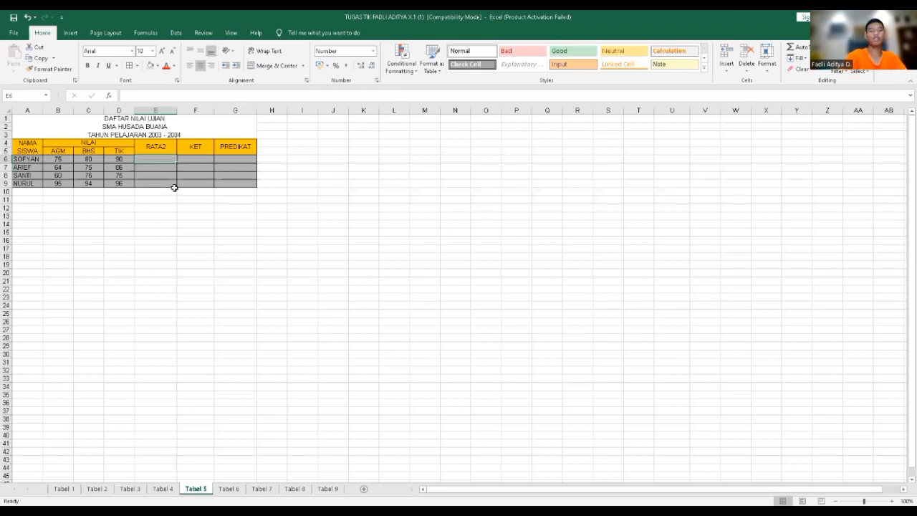
pyautogui.write('=')
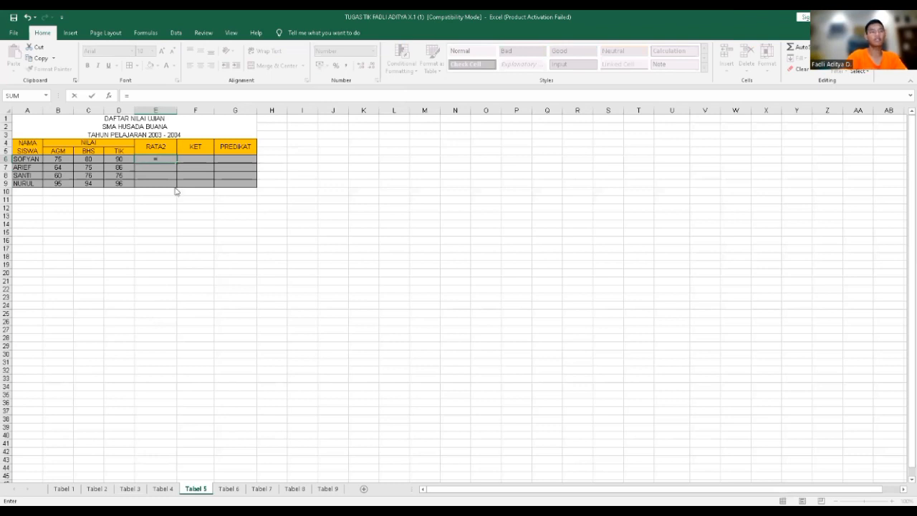
pyautogui.write('average(')
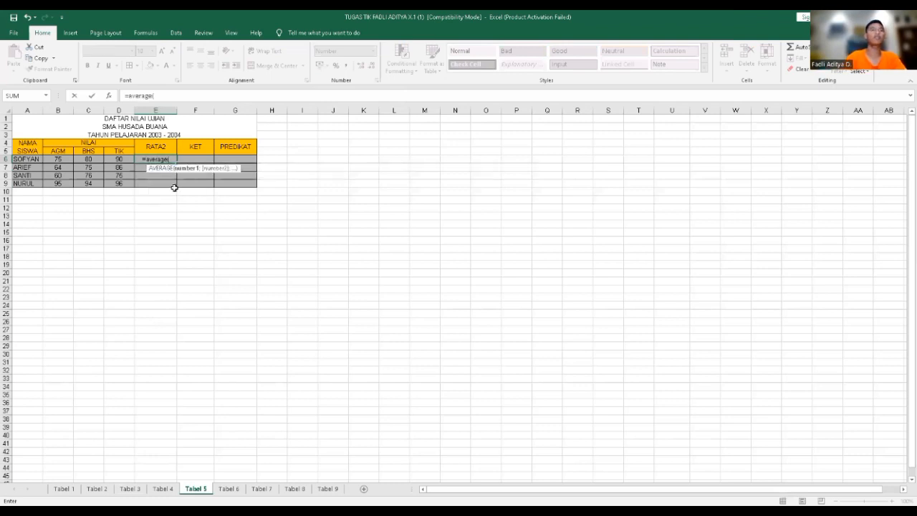
pyautogui.click(58, 159)
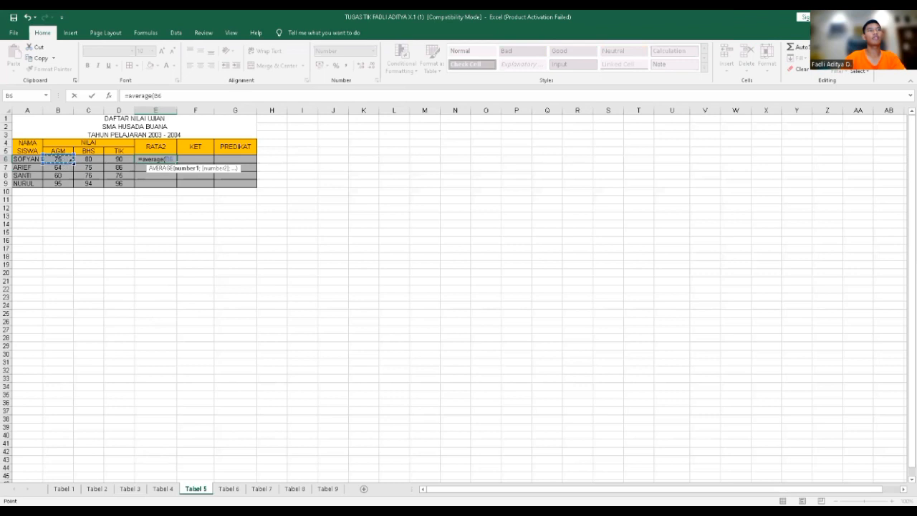
pyautogui.moveTo(89, 162); pyautogui.dragTo(113, 166)
pyautogui.press('Return')
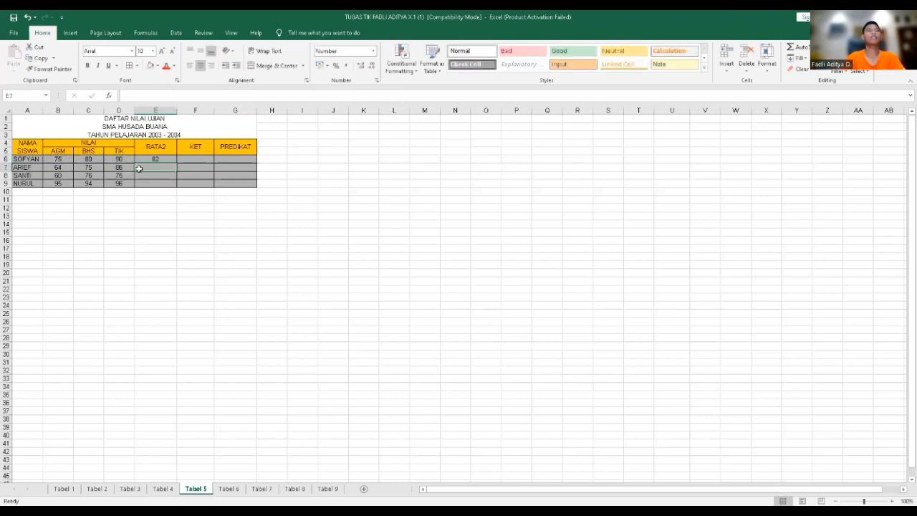
pyautogui.click(172, 159)
pyautogui.moveTo(177, 163); pyautogui.dragTo(179, 189)
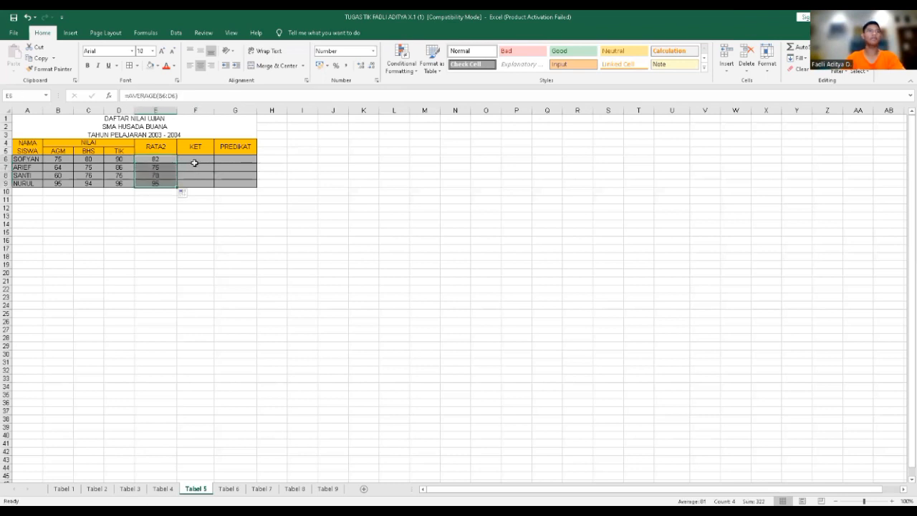
# - Enter =IF(E6>76;"TUNTAS";"REMEDIAL") in cell F6 for the first student's KET
pyautogui.click(195, 162)
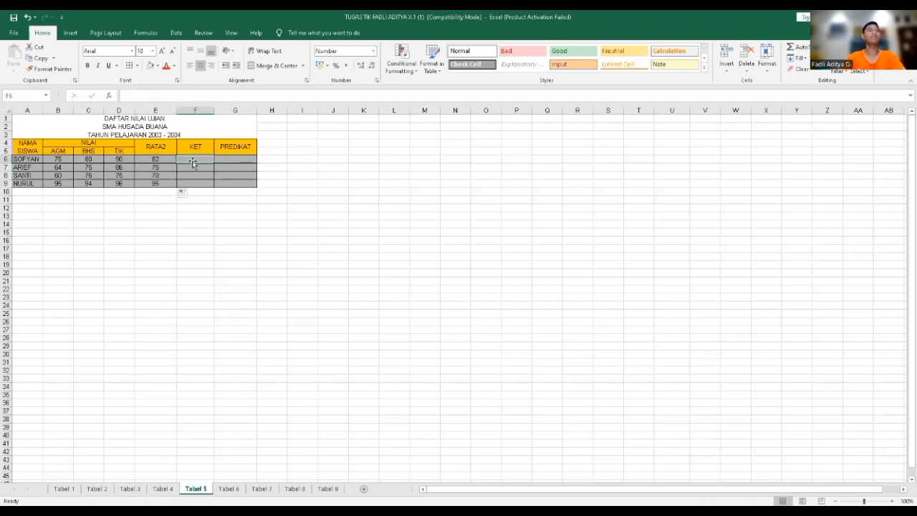
pyautogui.click(172, 95)
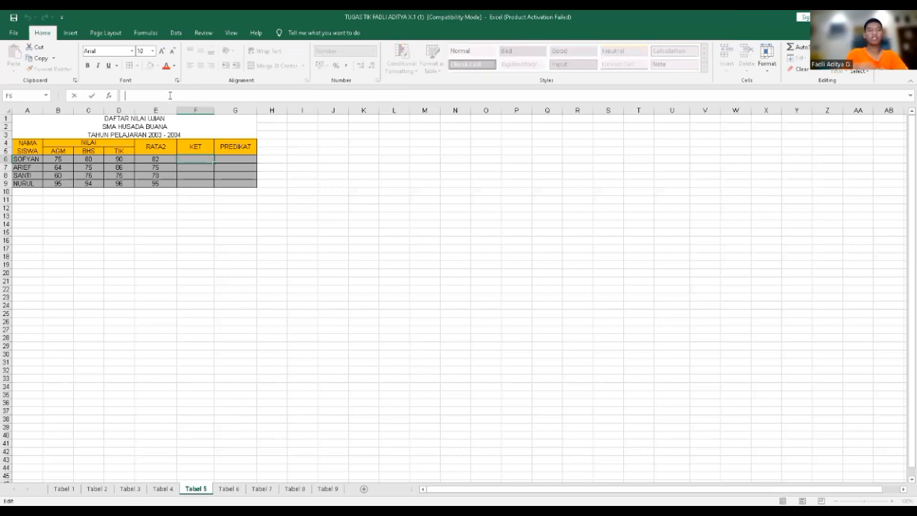
pyautogui.write('=')
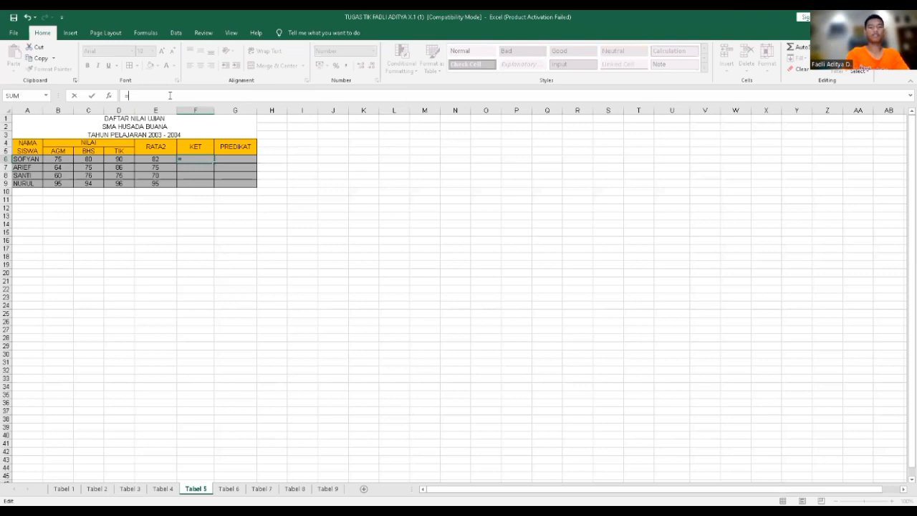
pyautogui.write('IF')
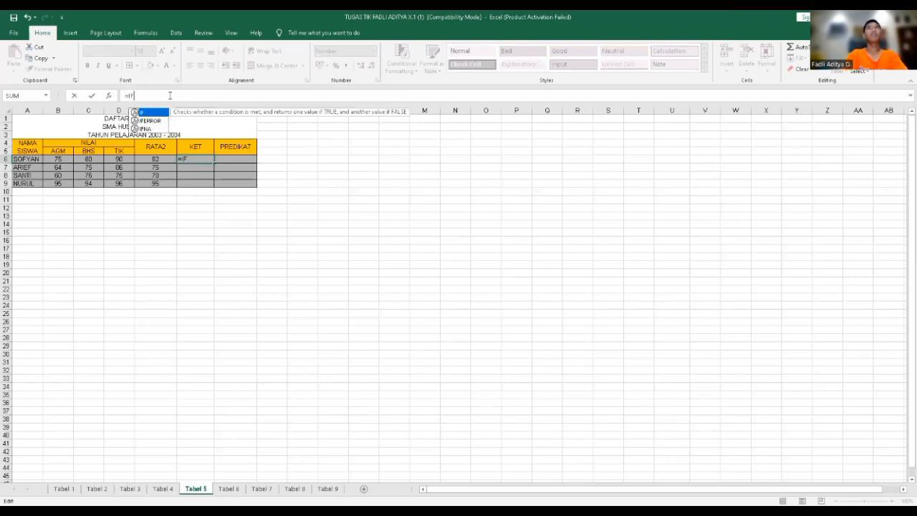
pyautogui.write('(e6')
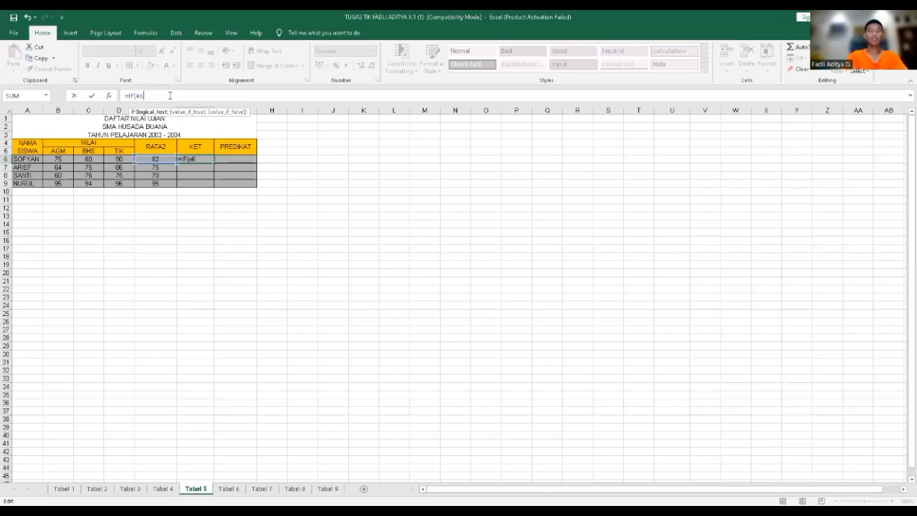
pyautogui.write('>')
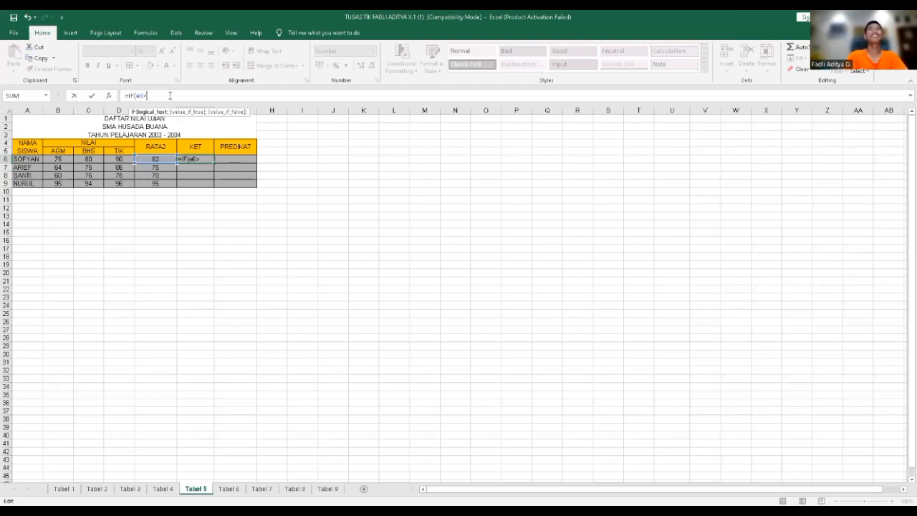
pyautogui.write('76')
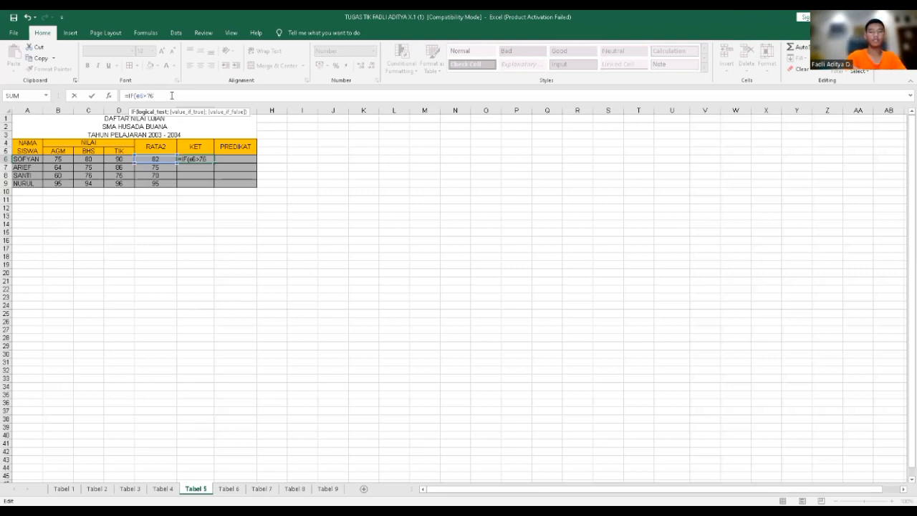
pyautogui.write(';')
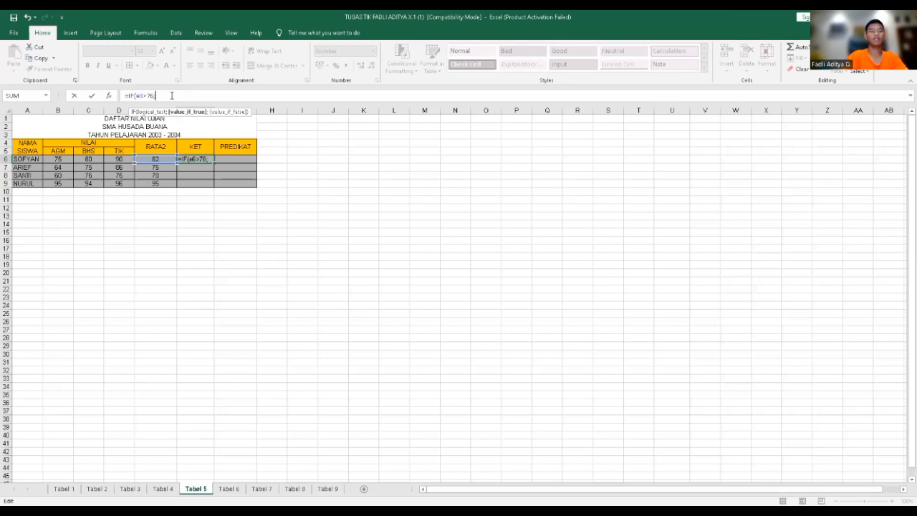
pyautogui.write('"TUNTAS";"REMEDIAL')
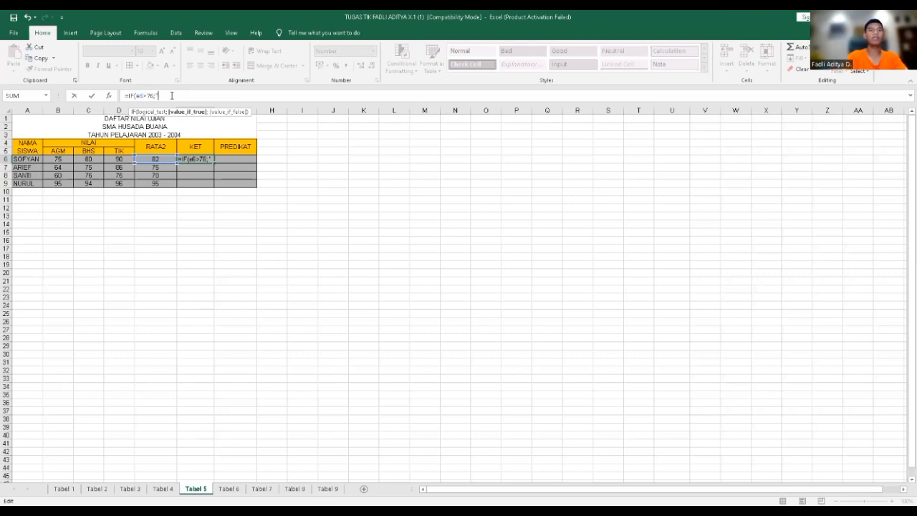
pyautogui.write('TUNTAS"')
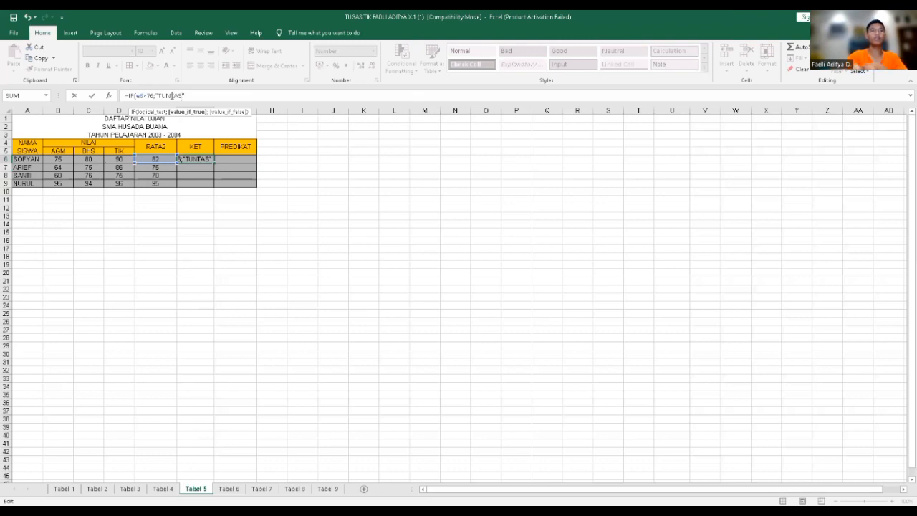
pyautogui.write(';')
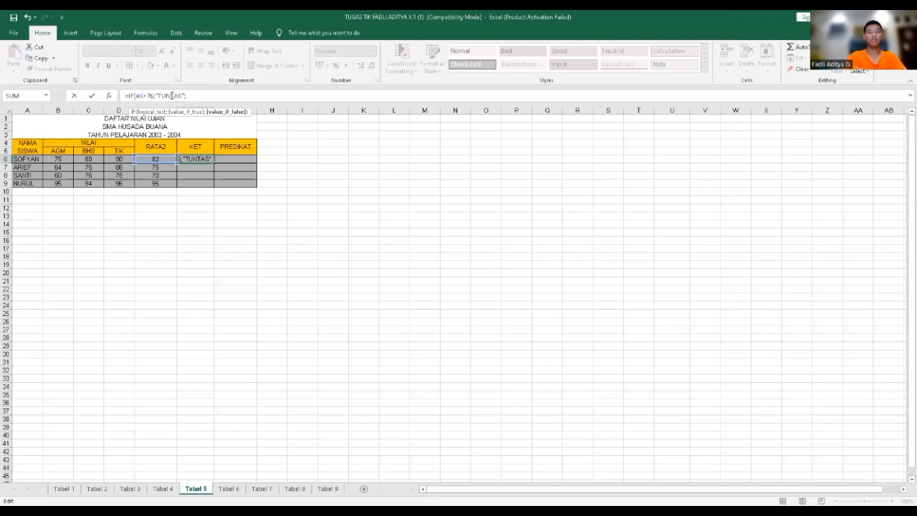
pyautogui.write('"')
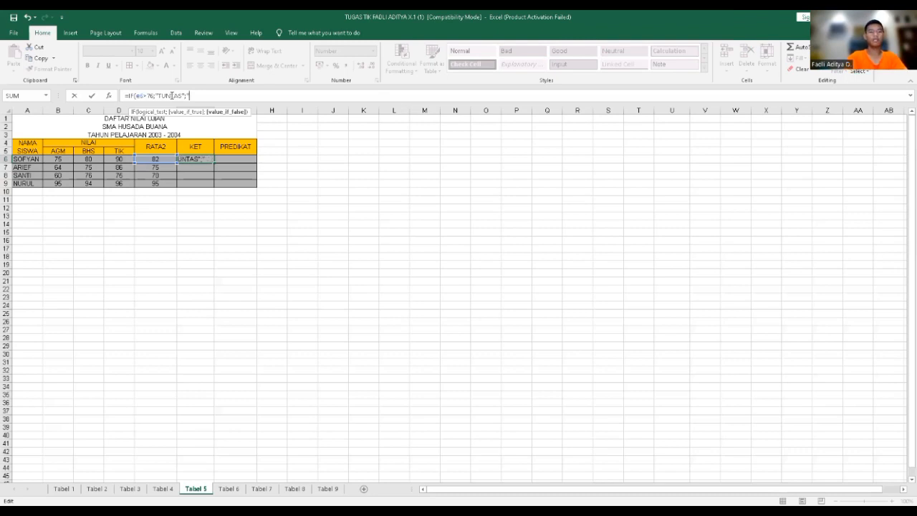
pyautogui.write('REMEDIAL')
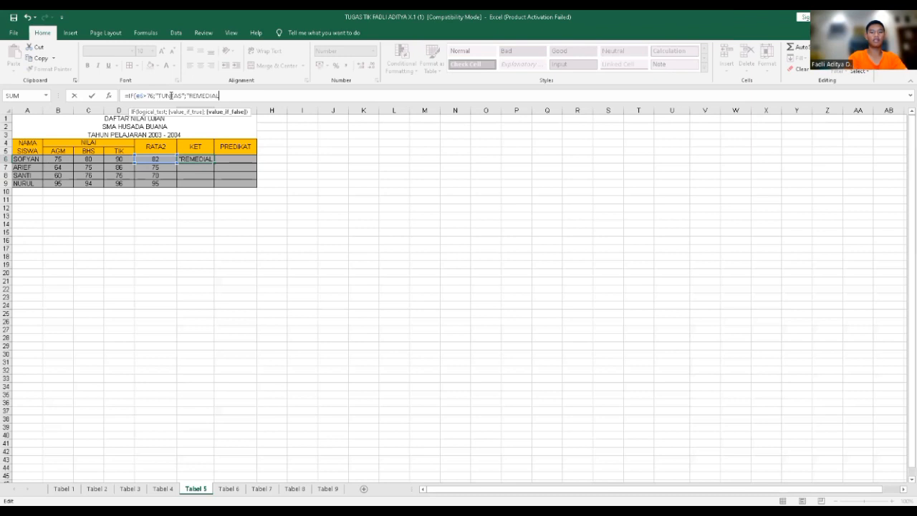
pyautogui.write('"')
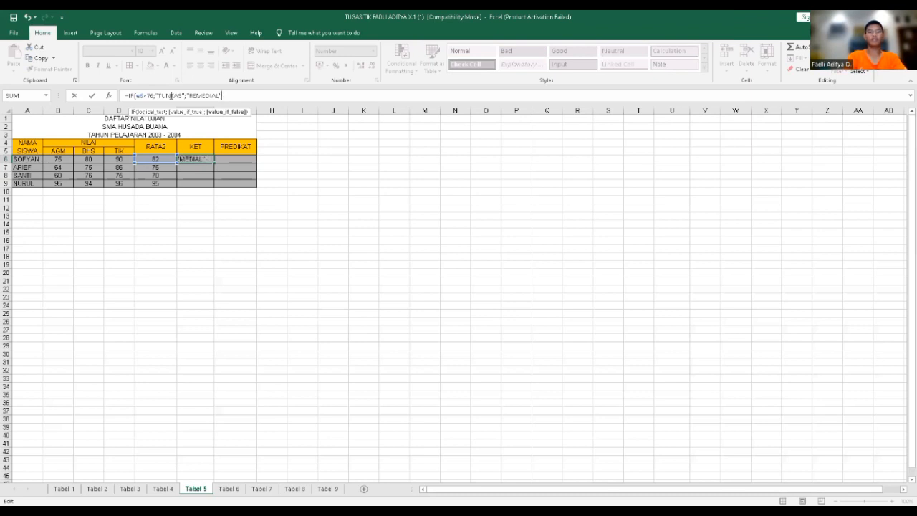
pyautogui.write(')')
pyautogui.press('Return')
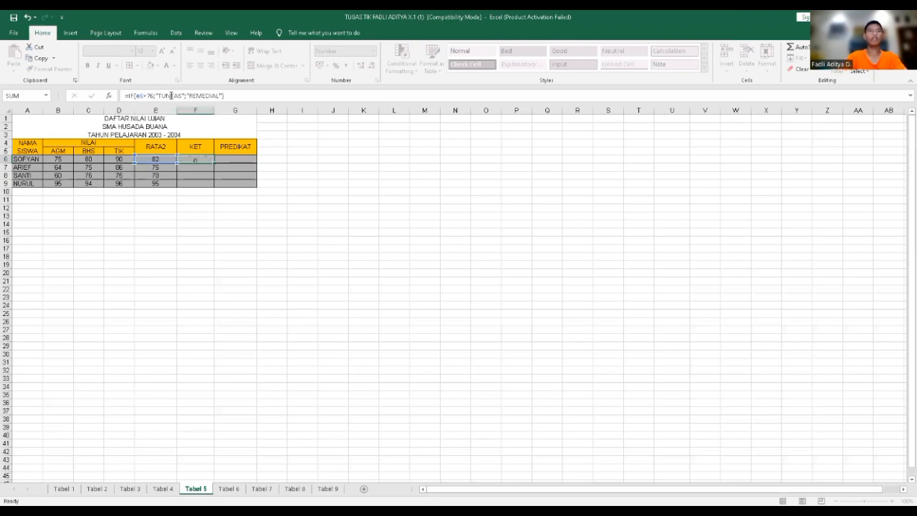
# - Fill the KET formula from F6 down to F9 for the remaining students
pyautogui.click(192, 159)
pyautogui.click(215, 163)
pyautogui.moveTo(214, 163); pyautogui.dragTo(216, 185)
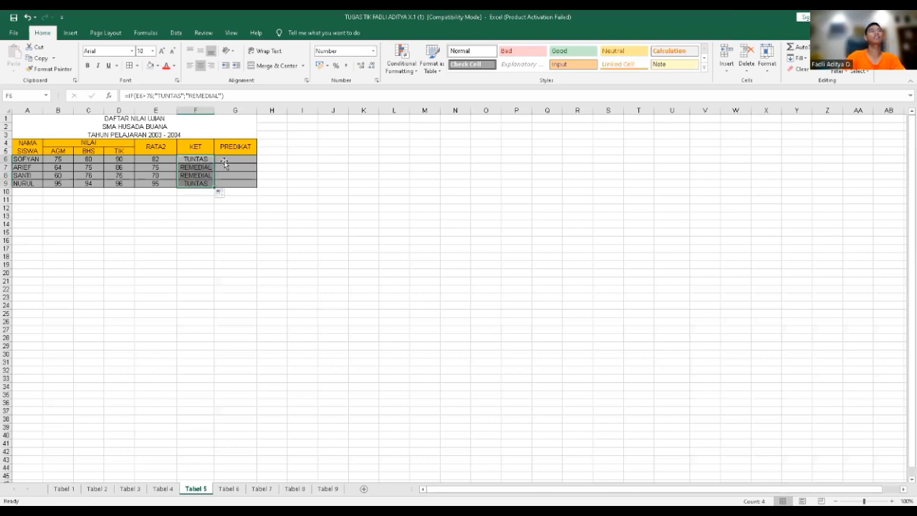
# - Start the PREDIKAT formula in cell G6 with =IF(E6=100;"ISTIMEWA"; as its first condition
pyautogui.click(229, 159)
pyautogui.click(156, 93)
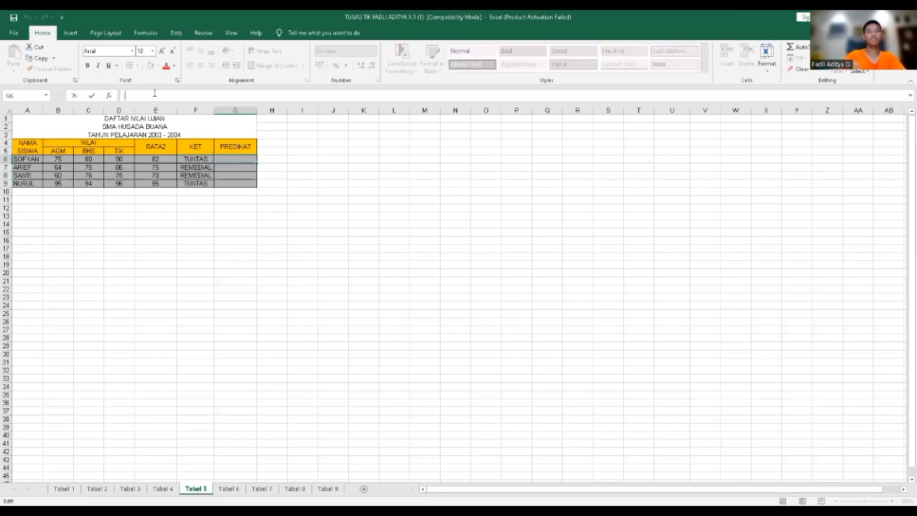
pyautogui.write('=')
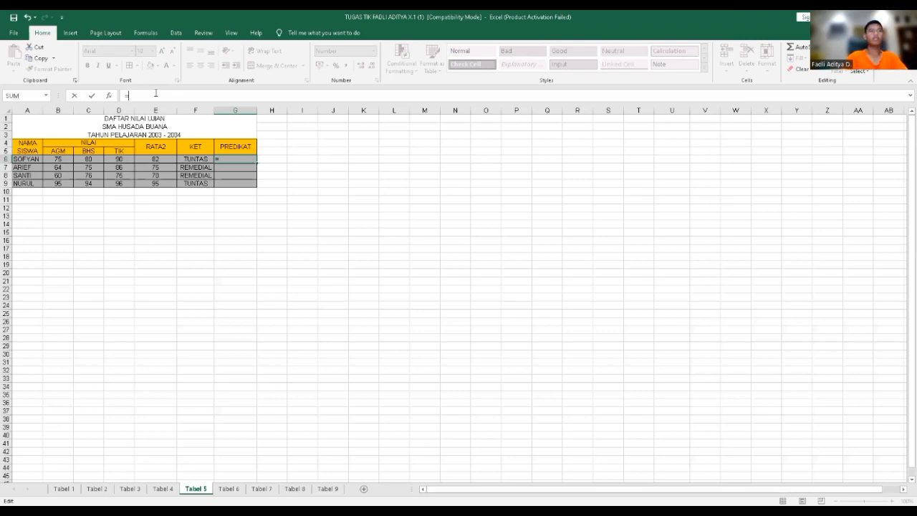
pyautogui.write('if')
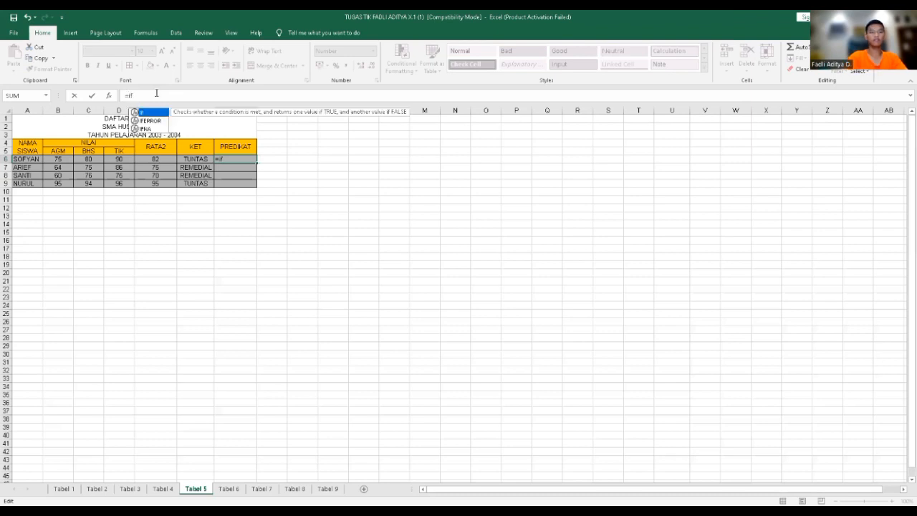
pyautogui.write('(')
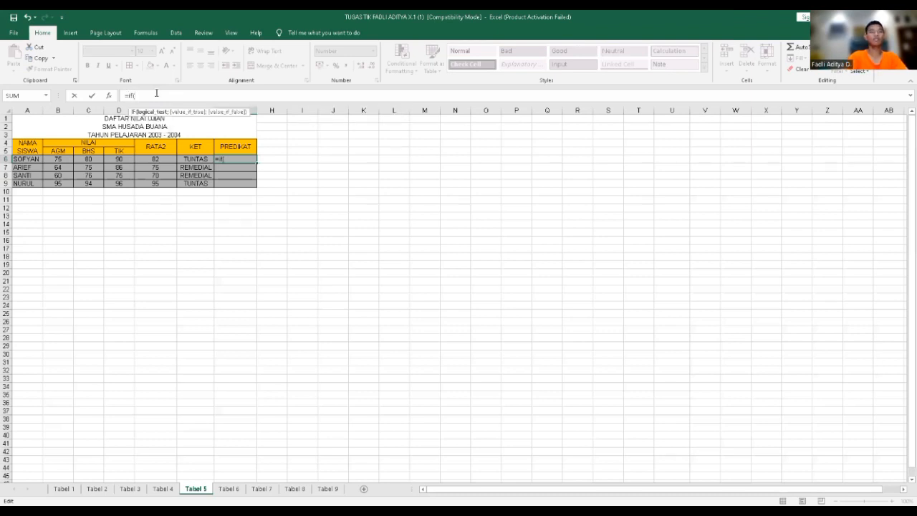
pyautogui.write('e6')
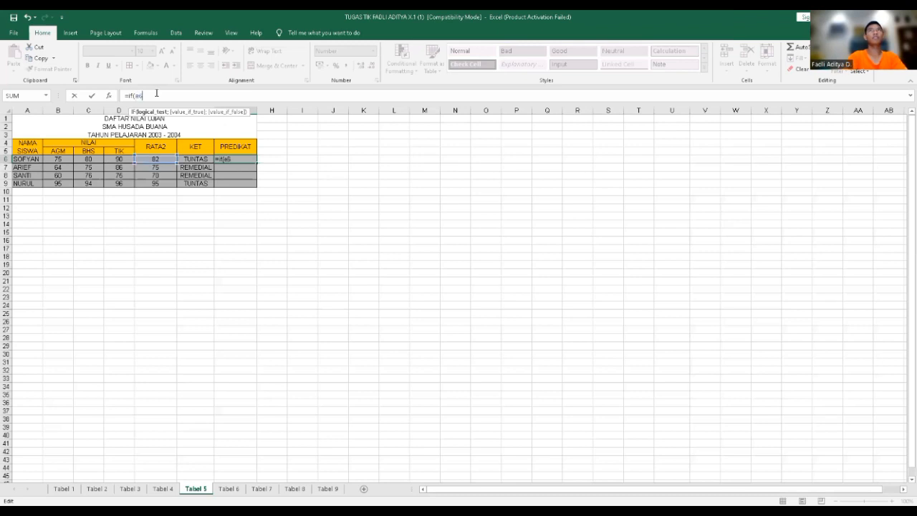
pyautogui.write('>')
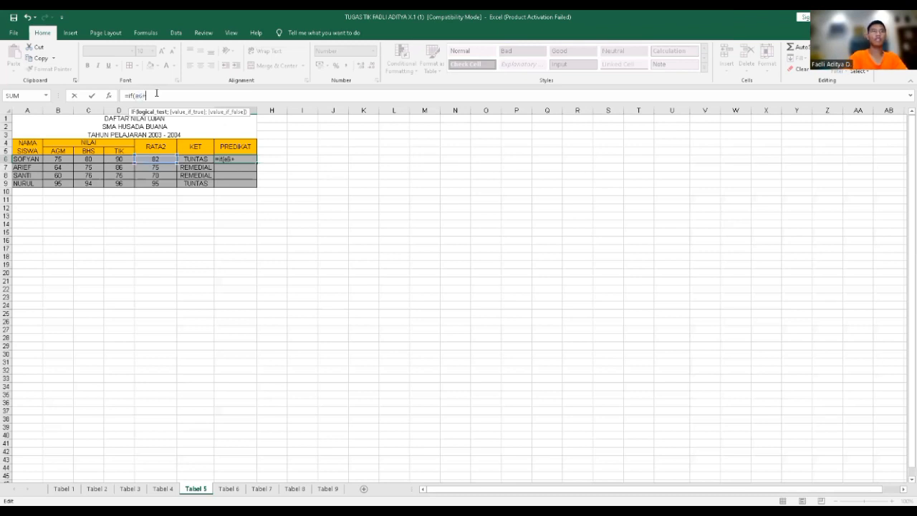
pyautogui.write('=100')
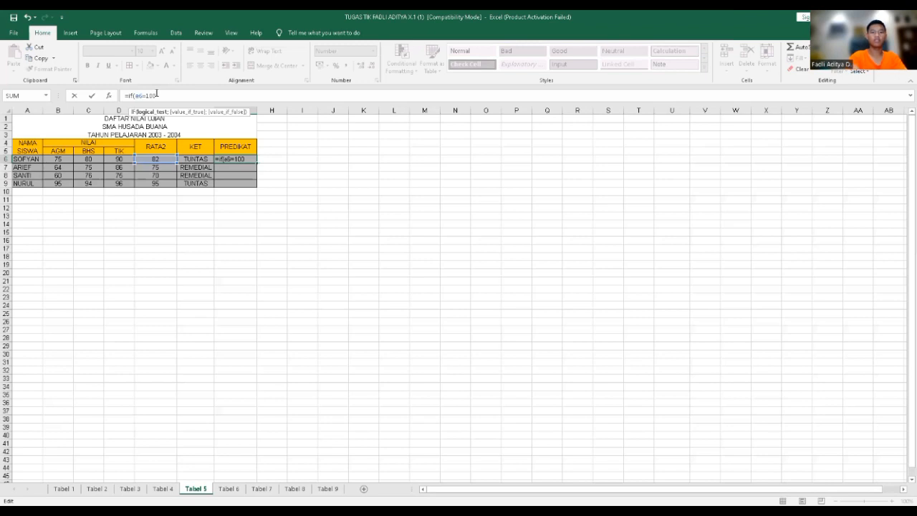
pyautogui.write(';')
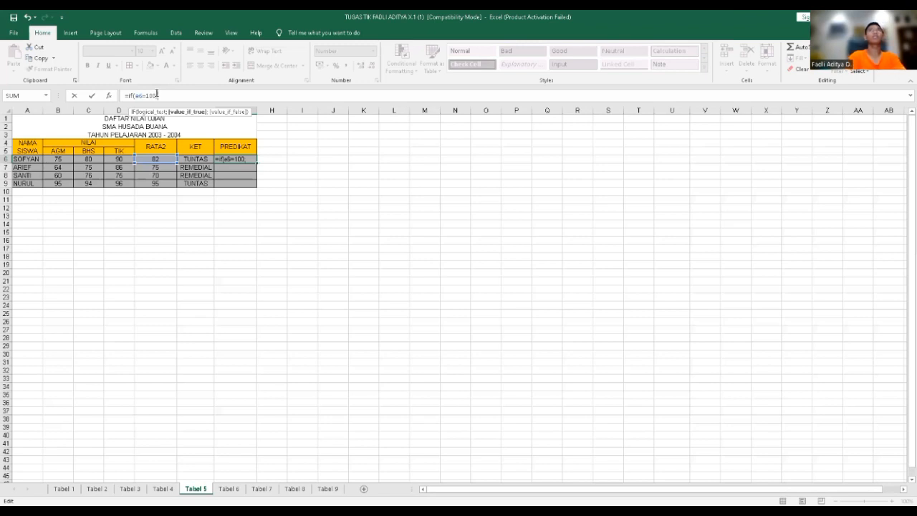
pyautogui.write('"')
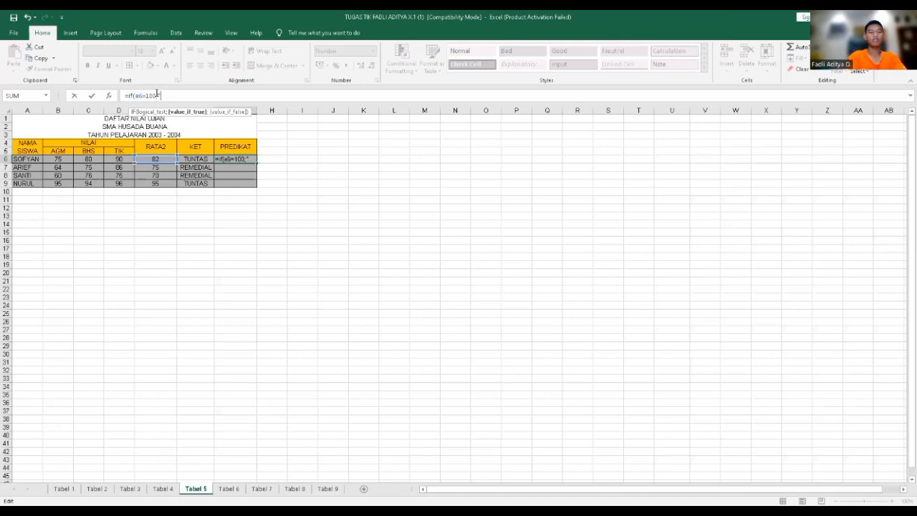
pyautogui.write('ISTIMEWA";')
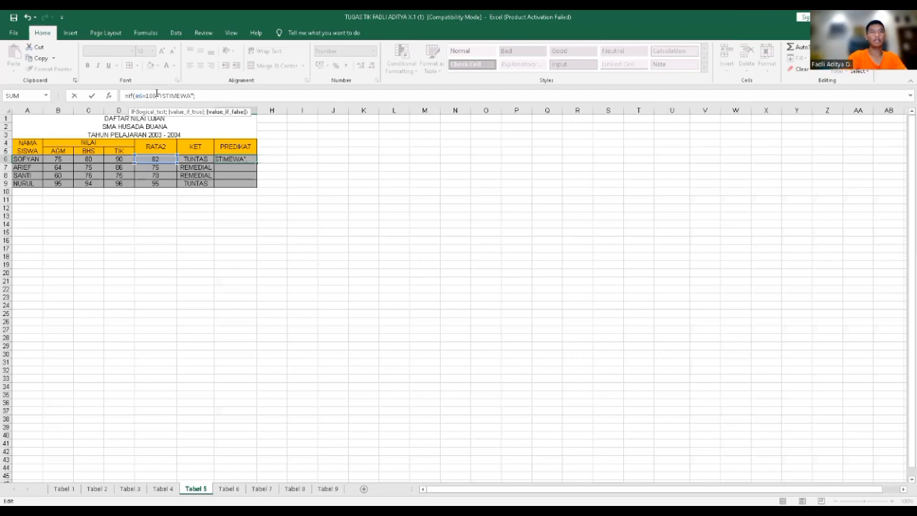
# - Continue the PREDIKAT formula in G6 with a second nested condition, IF(E6>76 returning "BAIK", followed by a semicolon
pyautogui.write('(')
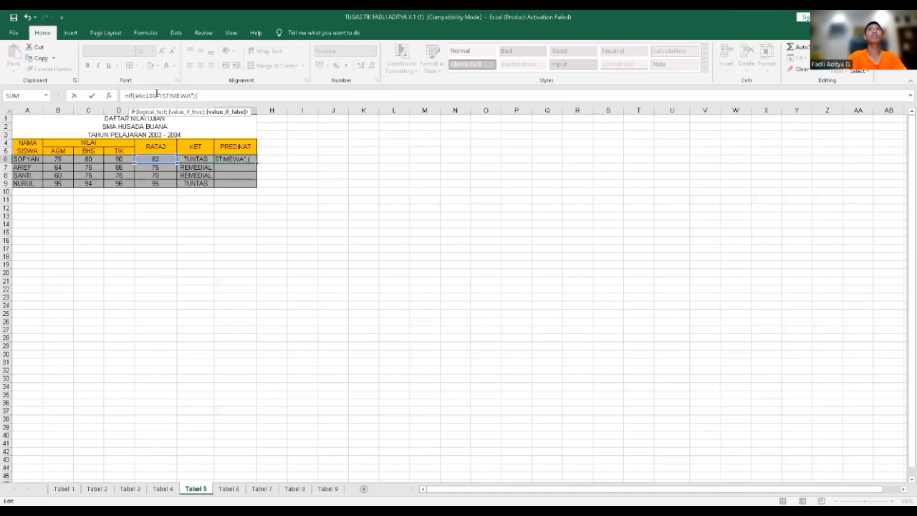
pyautogui.press('BackSpace')
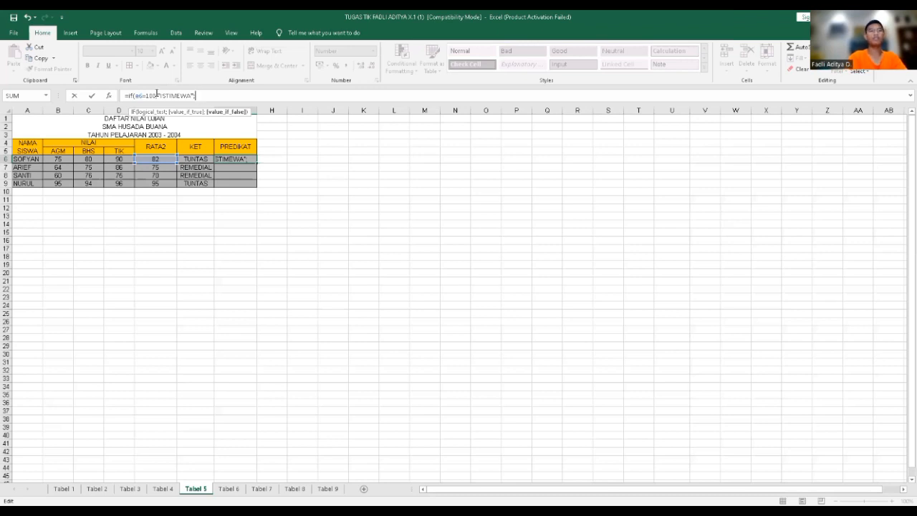
pyautogui.write('IF(')
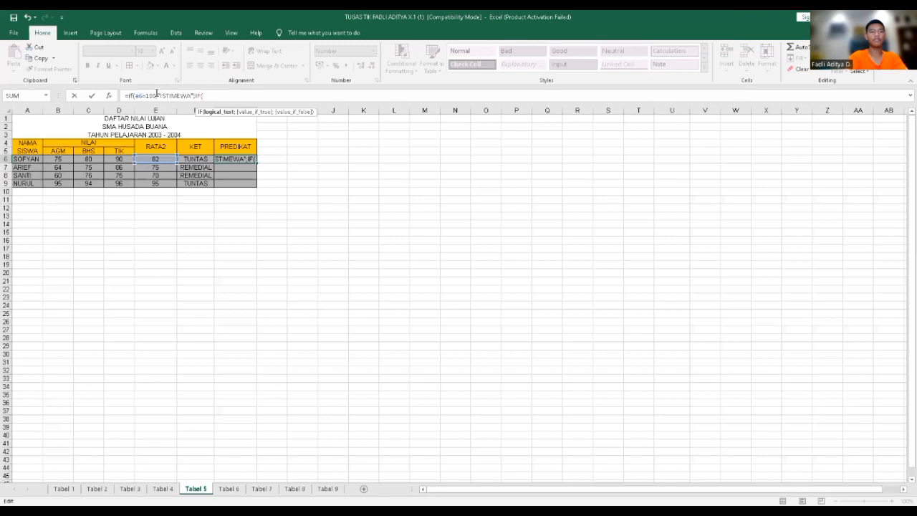
pyautogui.write('e')
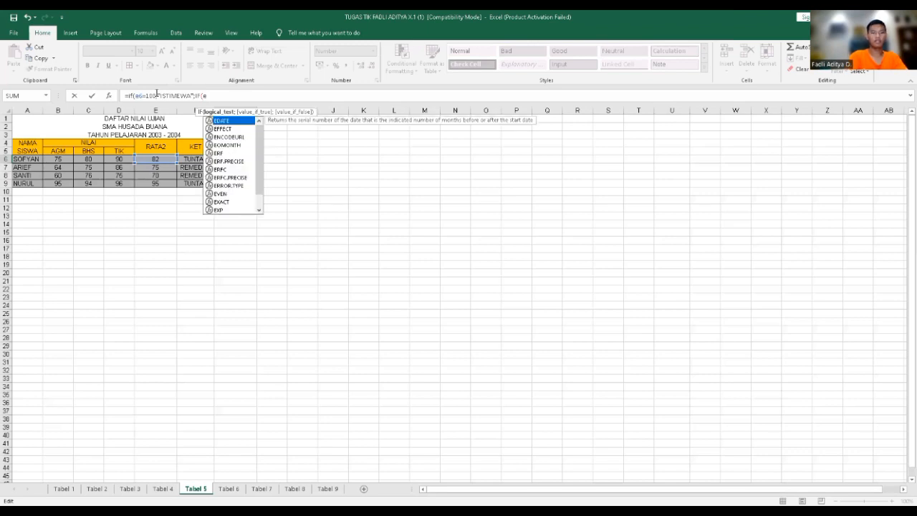
pyautogui.write('6<')
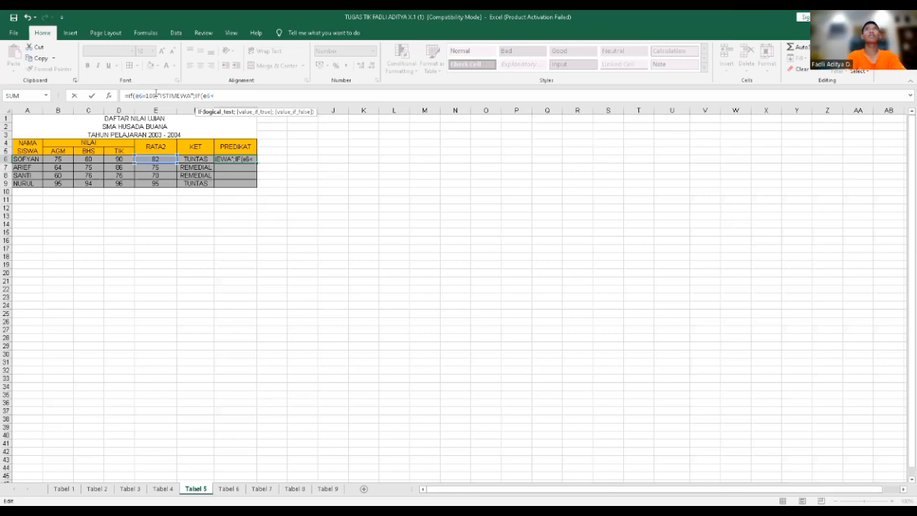
pyautogui.press('BackSpace')
pyautogui.write('>')
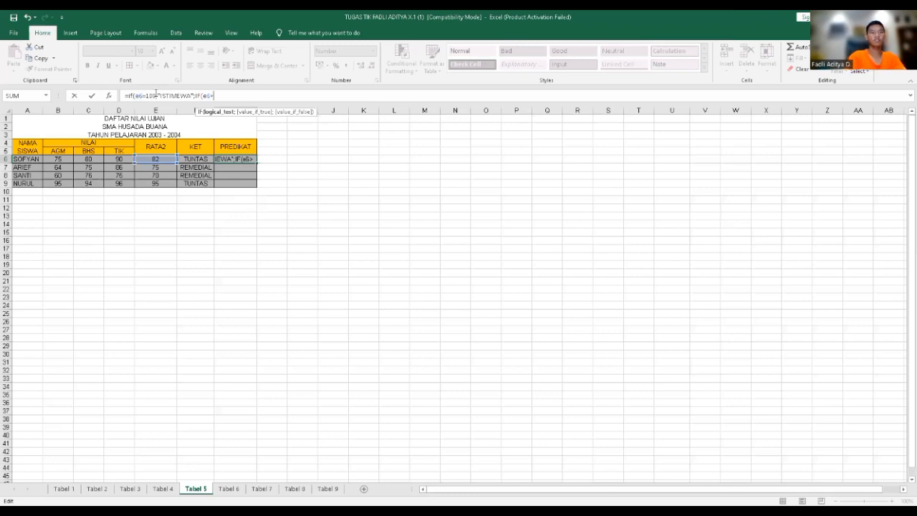
pyautogui.write('"')
pyautogui.press('BackSpace')
pyautogui.write('76"')
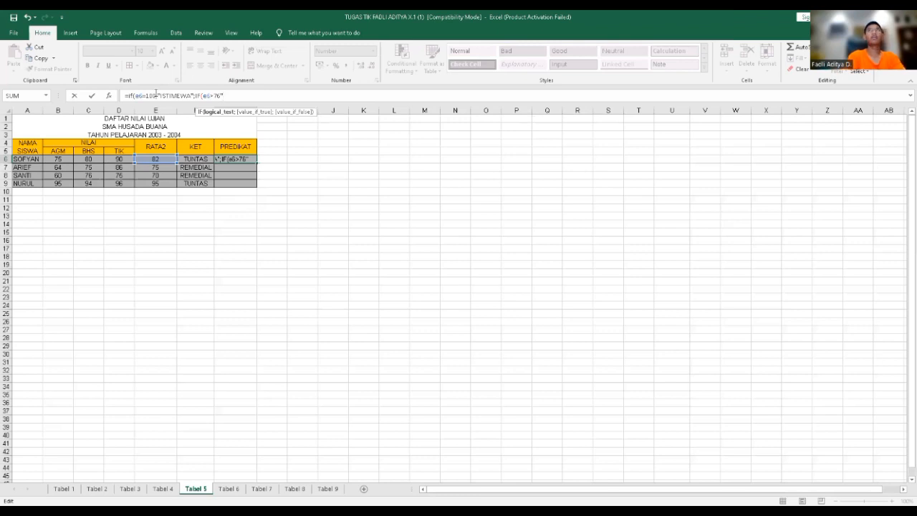
pyautogui.write('BAIK')
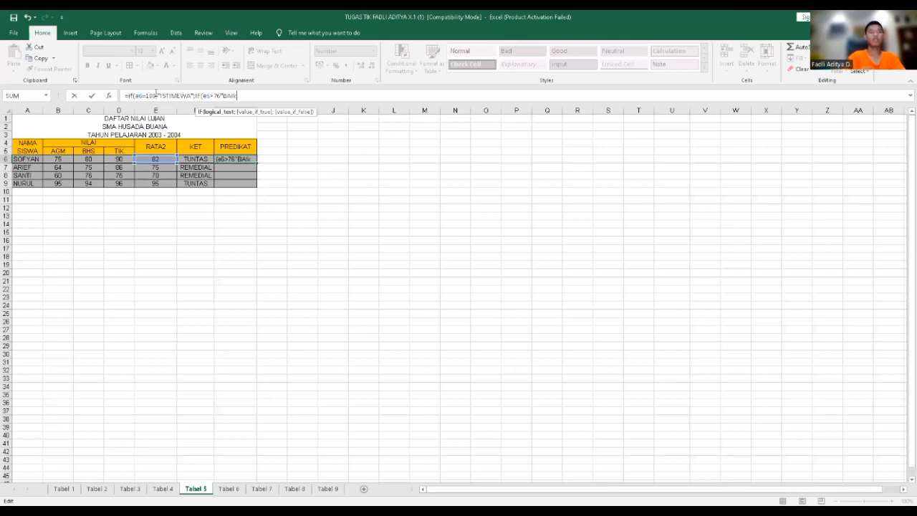
pyautogui.press('BackSpace')
pyautogui.write('K";')
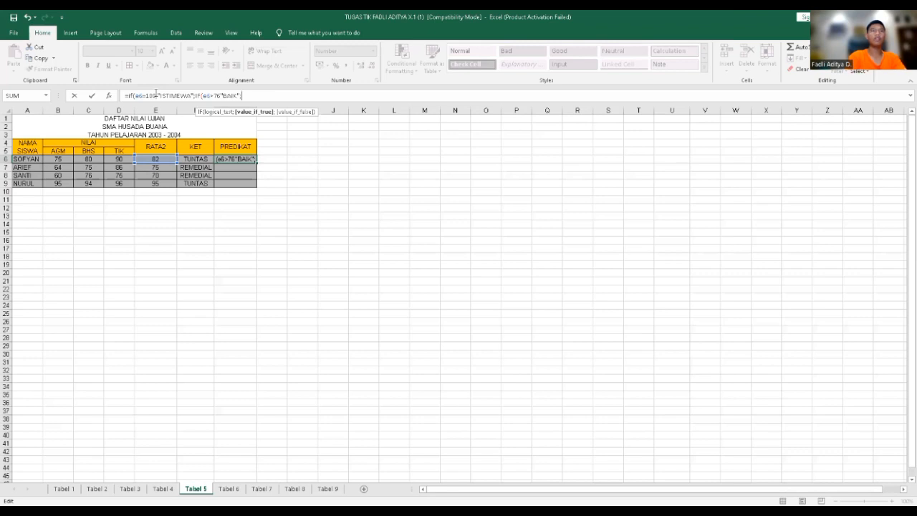
# - Add IF(E6<76; as the third nested condition in the G6 formula and insert the missing semicolon between 76 and "BAIK"
pyautogui.write('IF(')
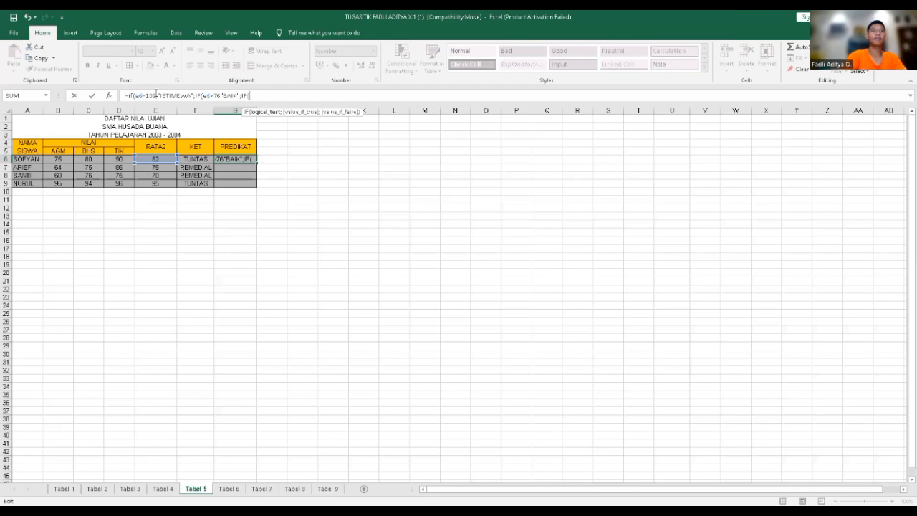
pyautogui.write('e6')
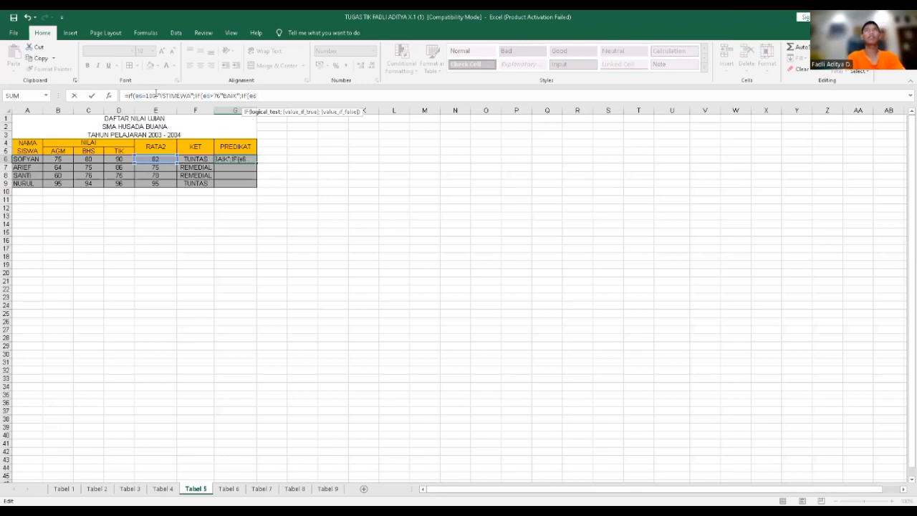
pyautogui.write(',')
pyautogui.press('BackSpace')
pyautogui.write('<76')
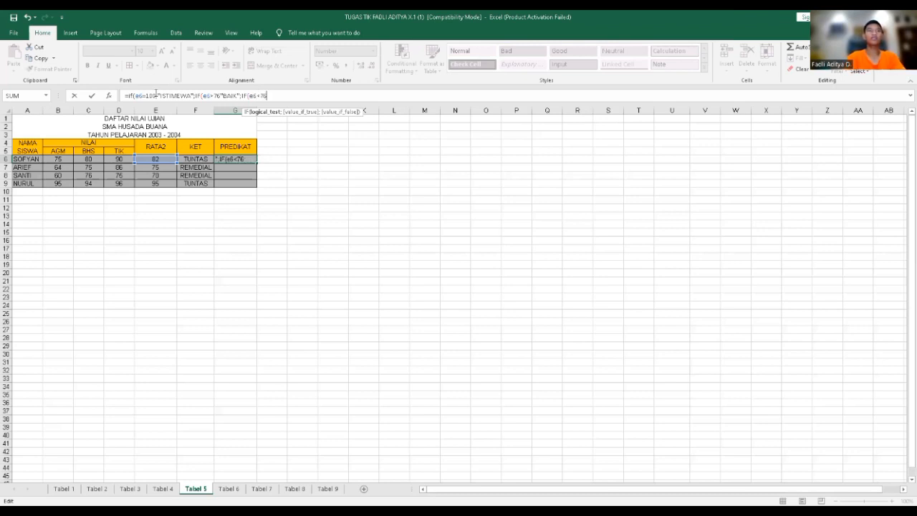
pyautogui.write(';')
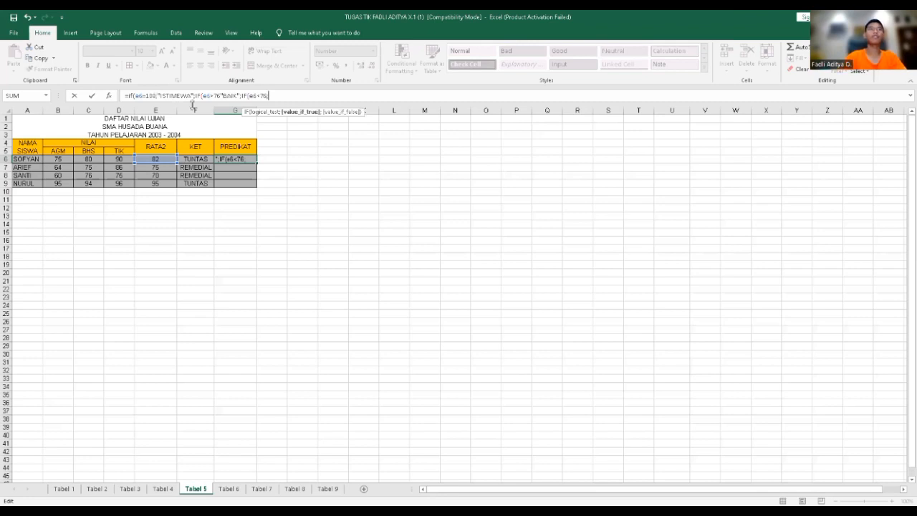
pyautogui.click(220, 96)
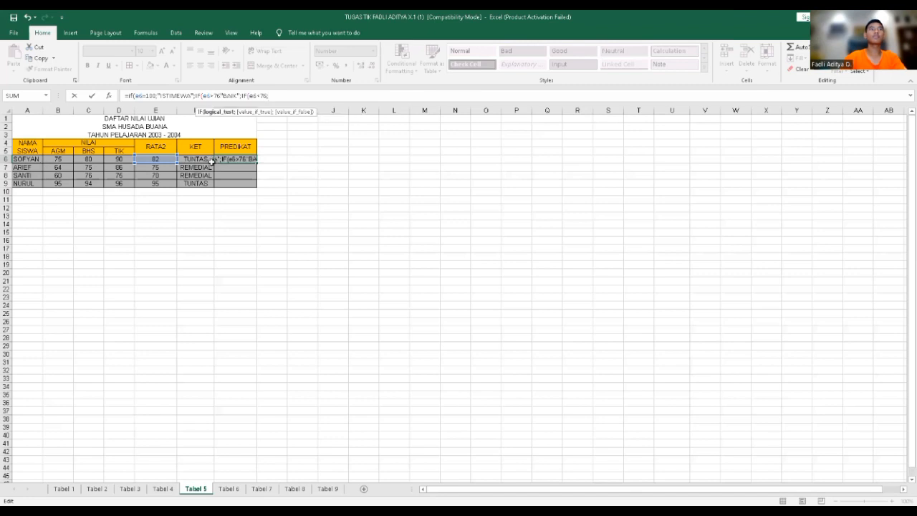
pyautogui.write(';')
# - Finish the G6 formula with "CUKUP"))) as the third condition's result and fill it down to G9
pyautogui.click(284, 97)
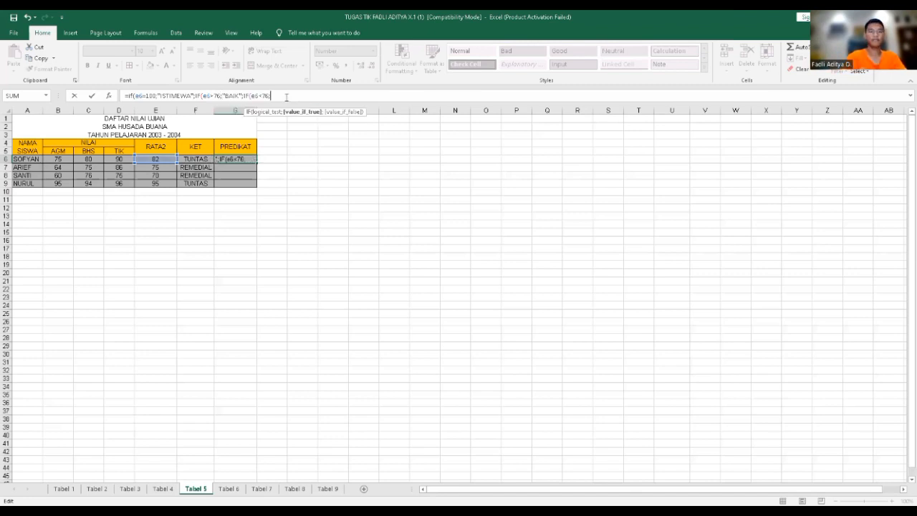
pyautogui.write('"c')
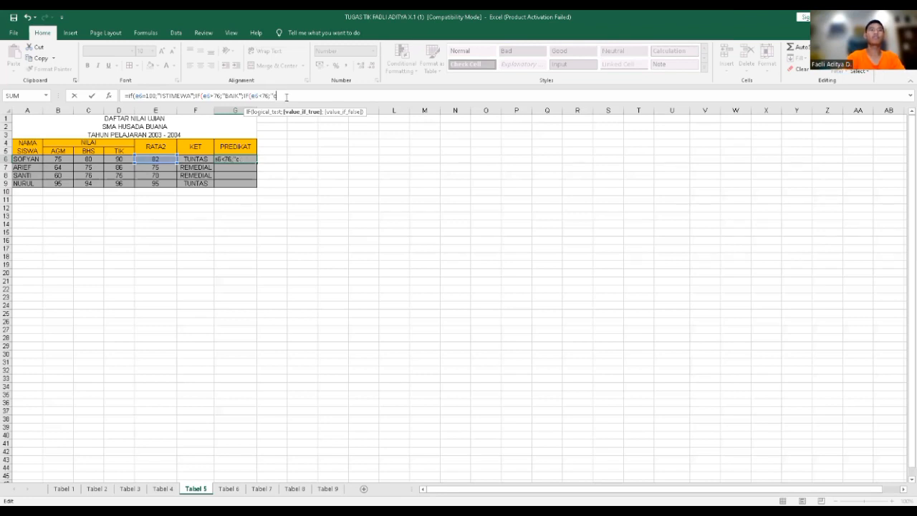
pyautogui.press('BackSpace')
pyautogui.write('CUKUP"')
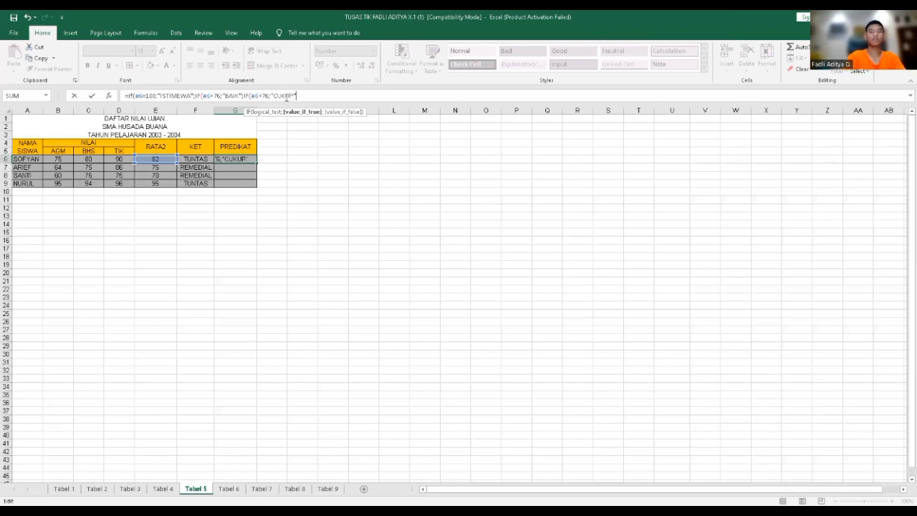
pyautogui.write(')))')
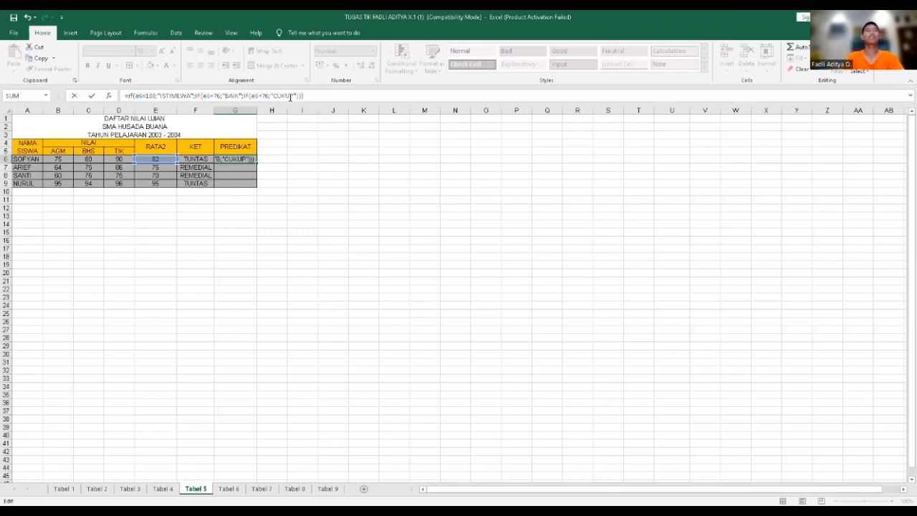
pyautogui.press('Return')
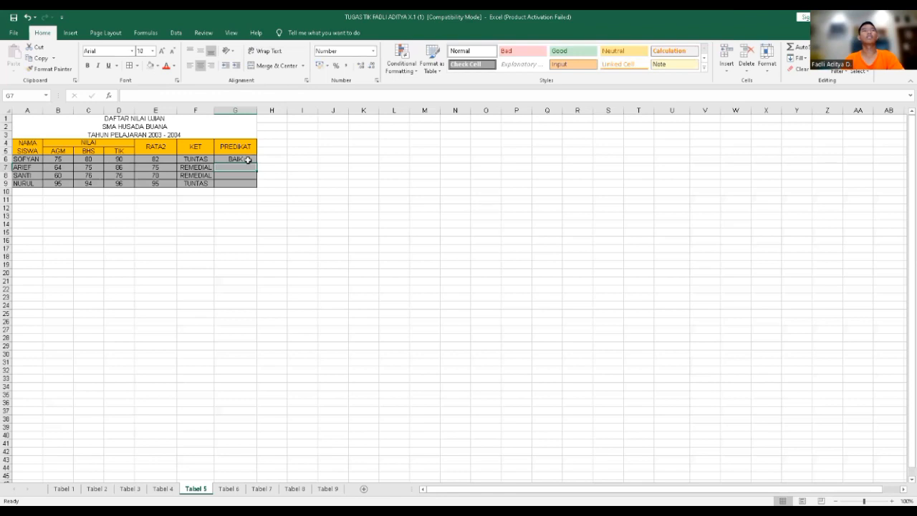
pyautogui.click(245, 159)
pyautogui.moveTo(257, 164); pyautogui.dragTo(258, 183)
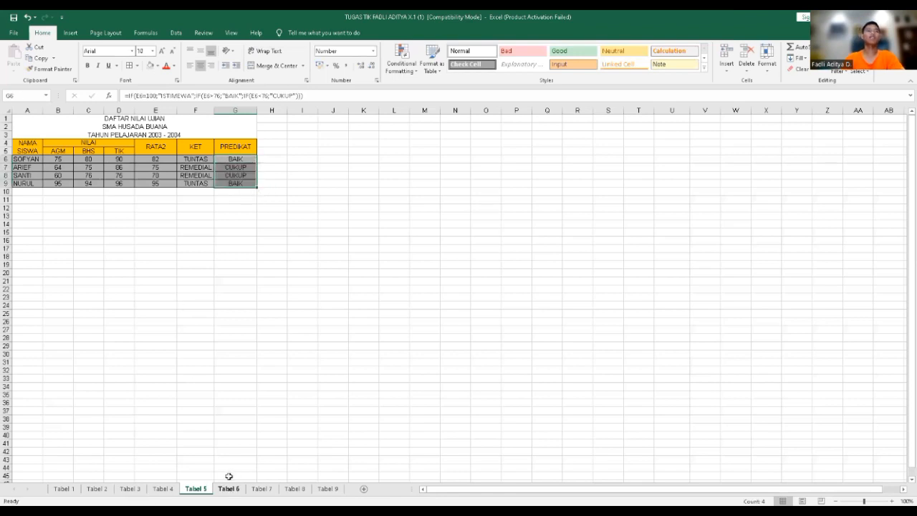
# - On the Tabel 6 sheet, start the JENIS FILM formula in cell C5 with =IF(B5=1;"NASIONAL"; as its first condition
pyautogui.click(228, 489)
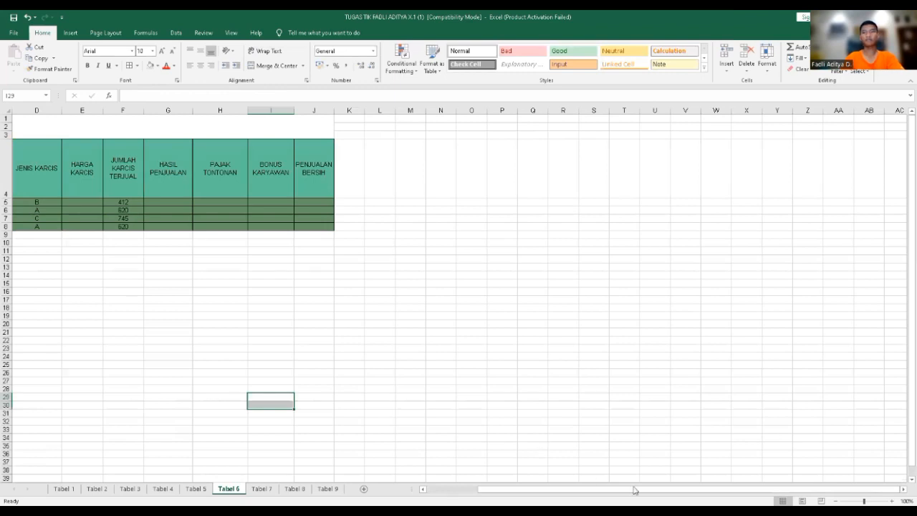
pyautogui.moveTo(633, 491); pyautogui.dragTo(583, 491)
pyautogui.click(125, 198)
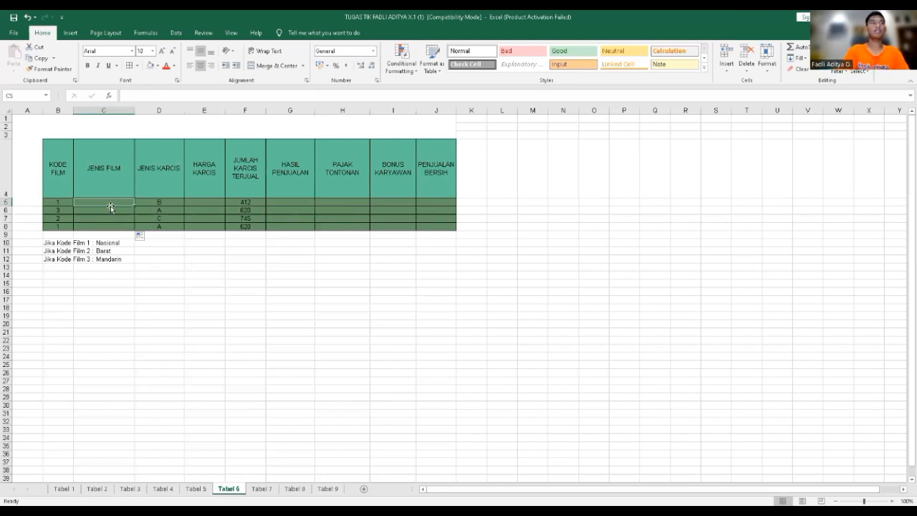
pyautogui.write('=')
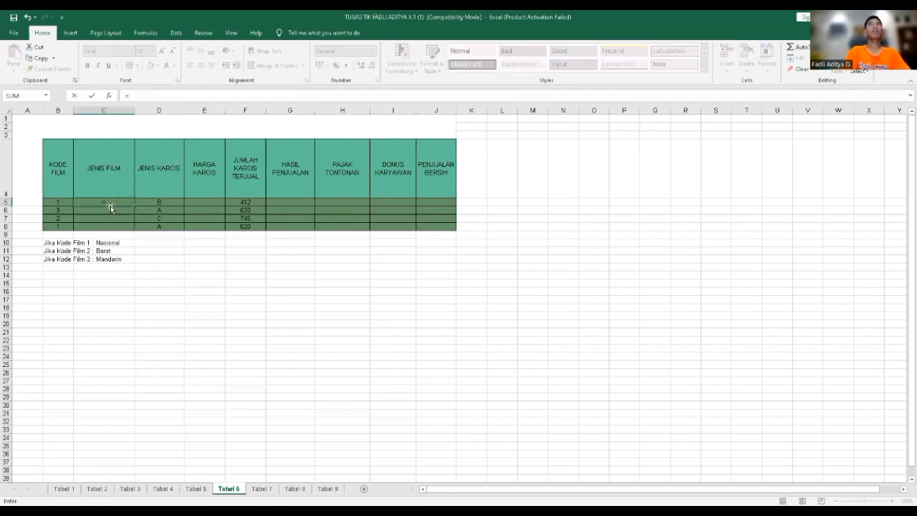
pyautogui.write('if')
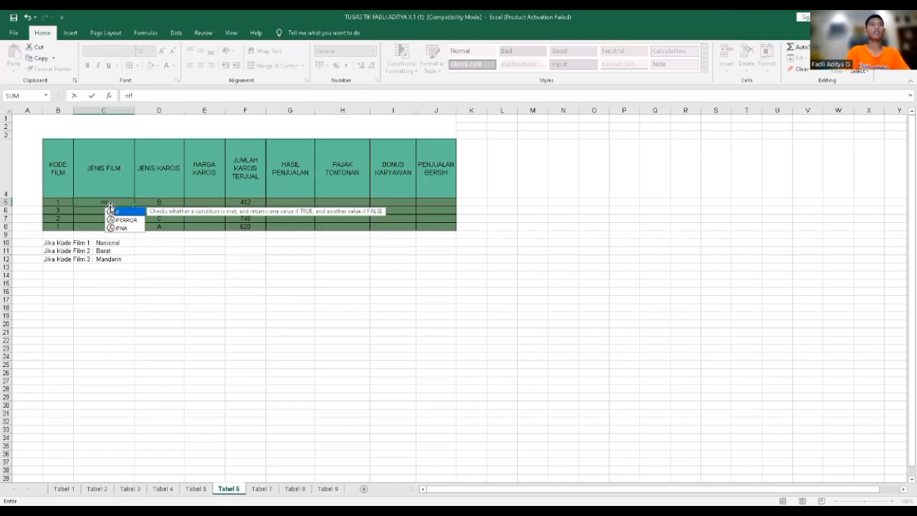
pyautogui.write('(')
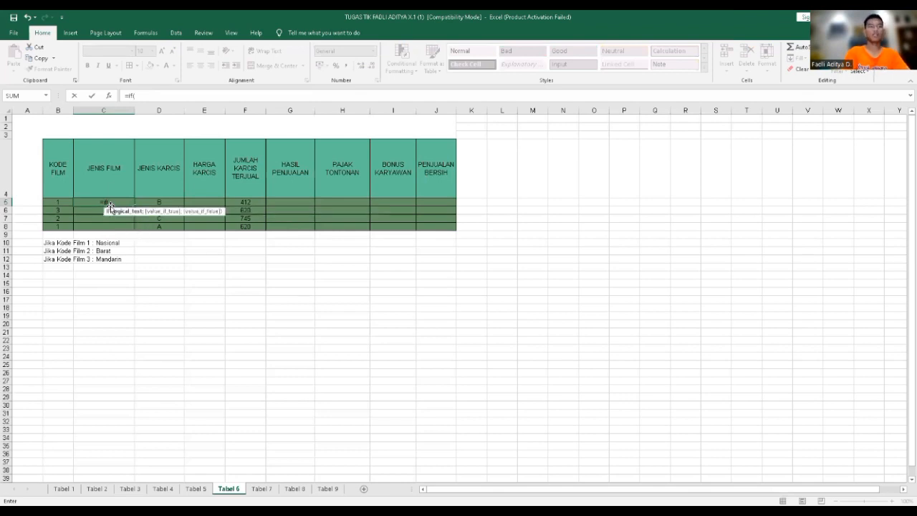
pyautogui.write('b5')
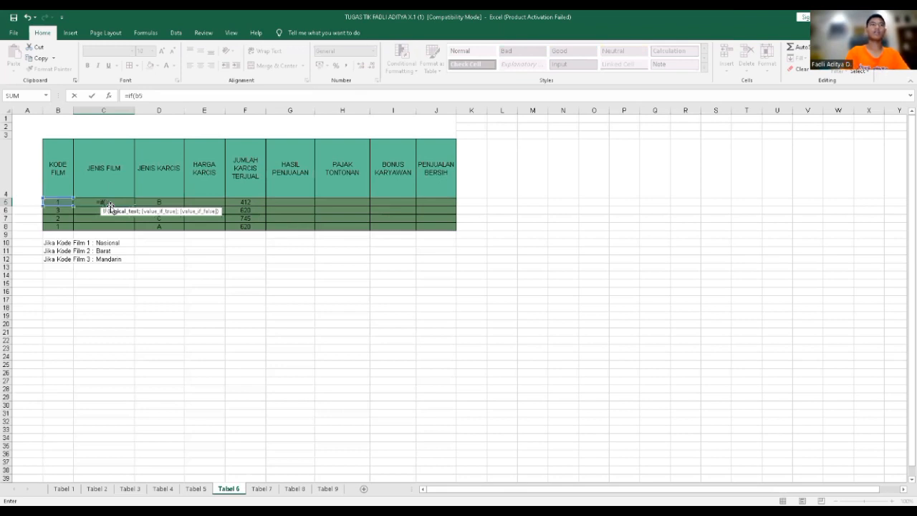
pyautogui.write('+')
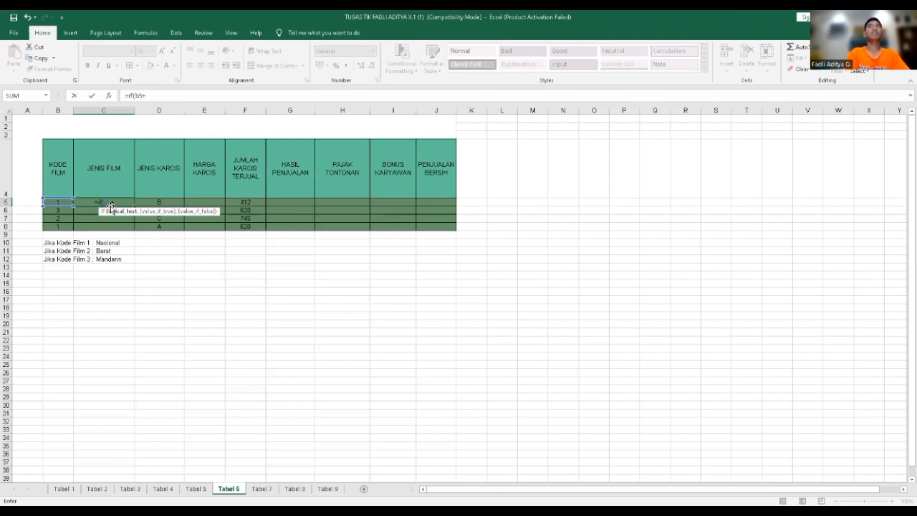
pyautogui.press('BackSpace')
pyautogui.write('=1')
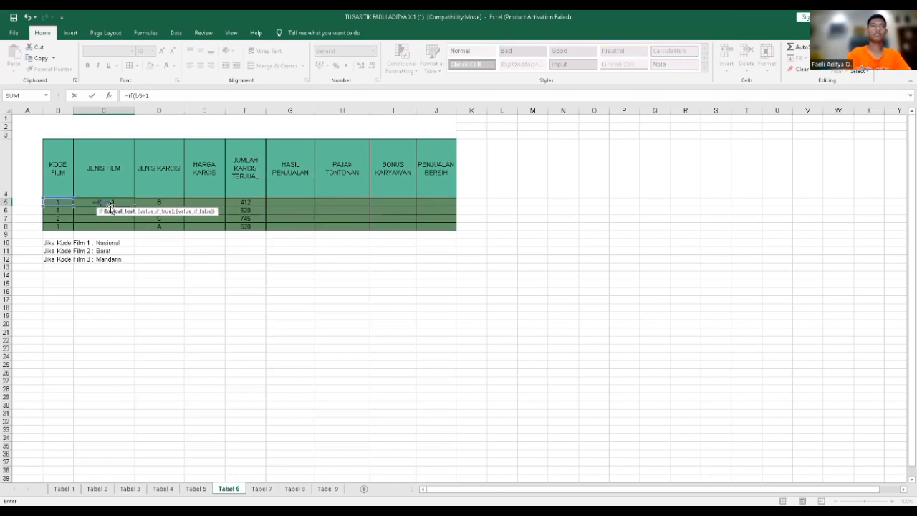
pyautogui.write(';')
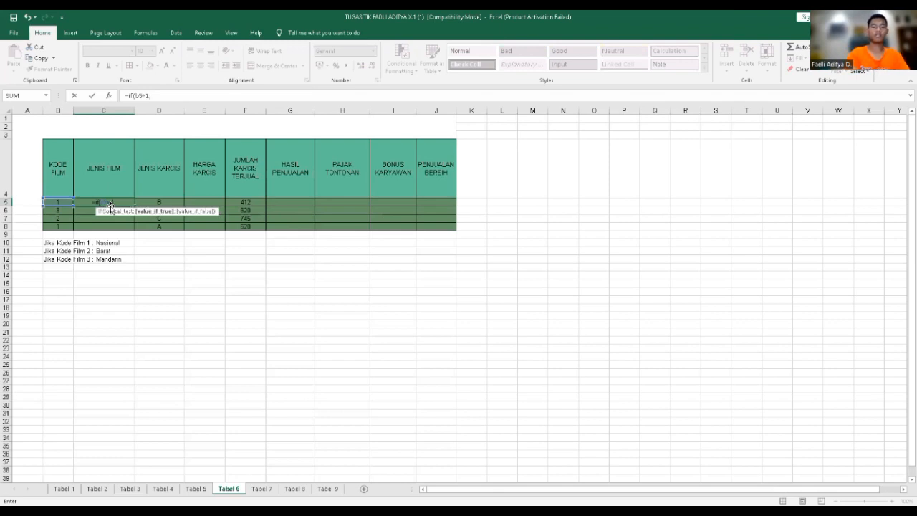
pyautogui.write('"')
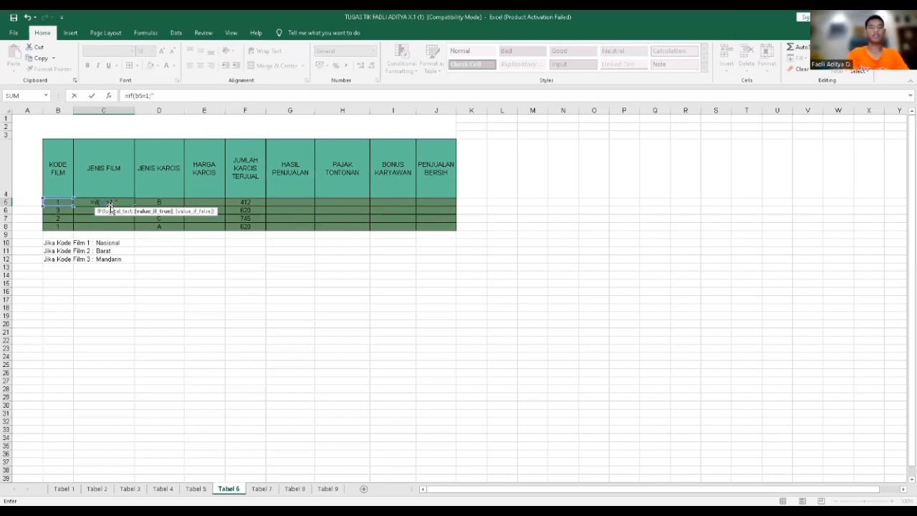
pyautogui.write('NASIONAL";')
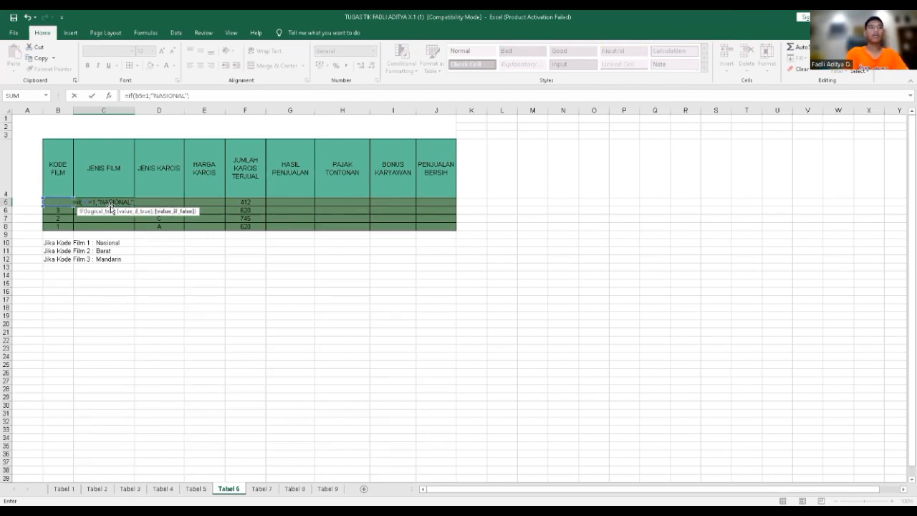
# - Continue the JENIS FILM formula in C5 with IF(B5=2;"BARAT"; as the second nested condition
pyautogui.write('IF')
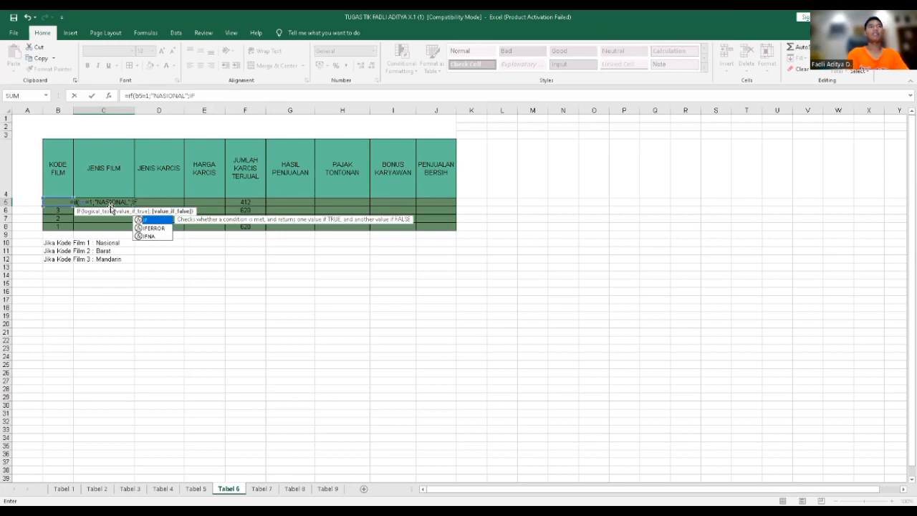
pyautogui.write('(')
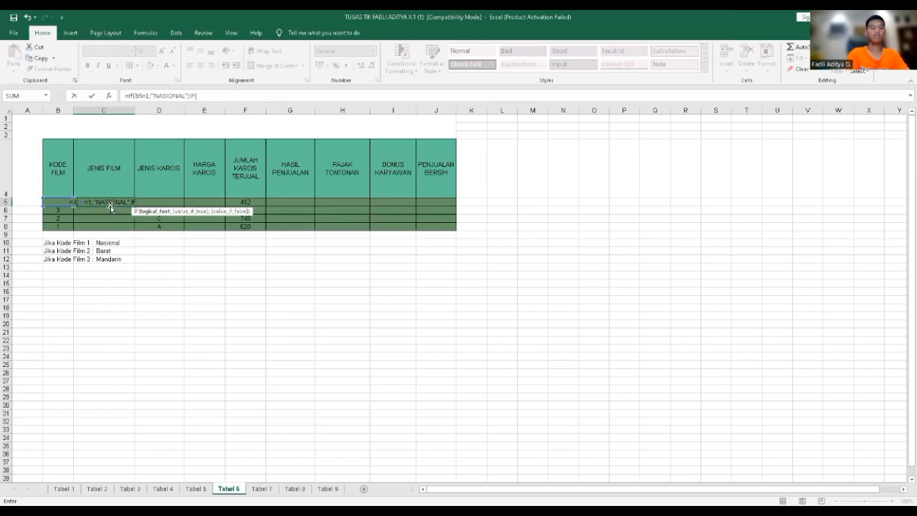
pyautogui.write('b5')
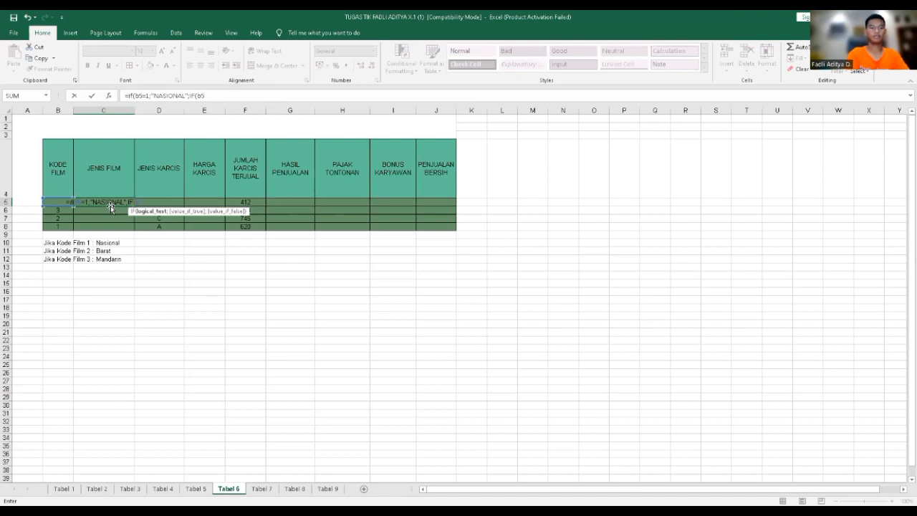
pyautogui.write('=2')
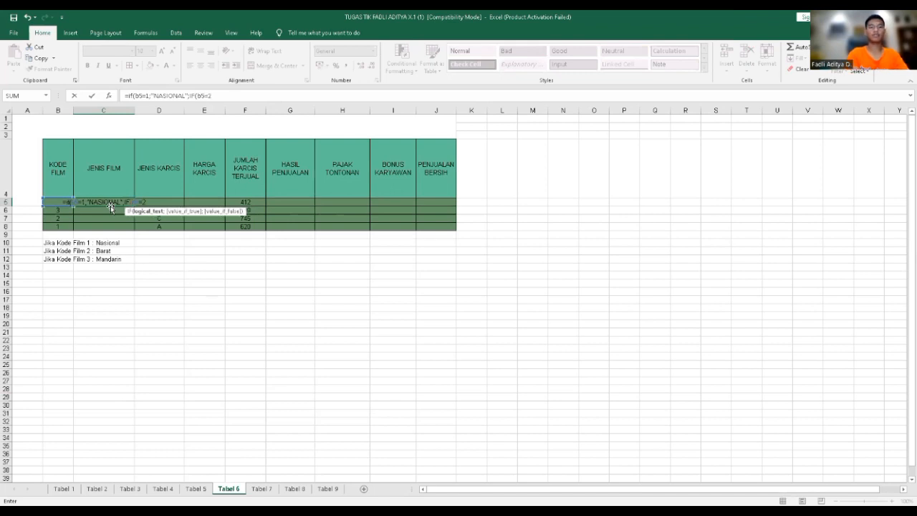
pyautogui.write(';"')
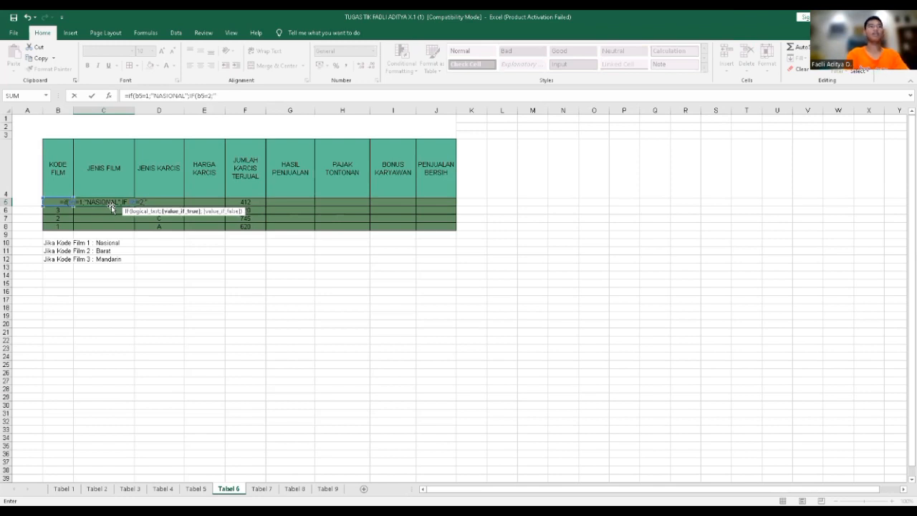
pyautogui.write('B')
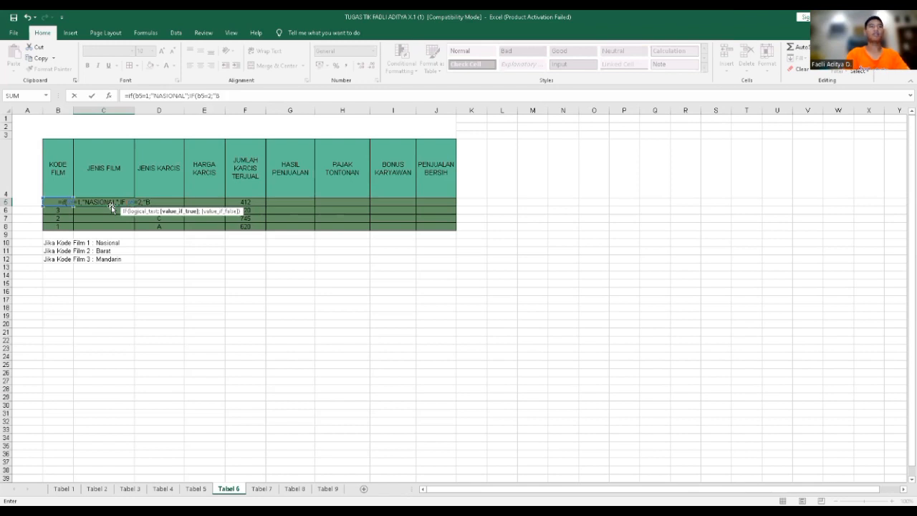
pyautogui.write('ARAT";')
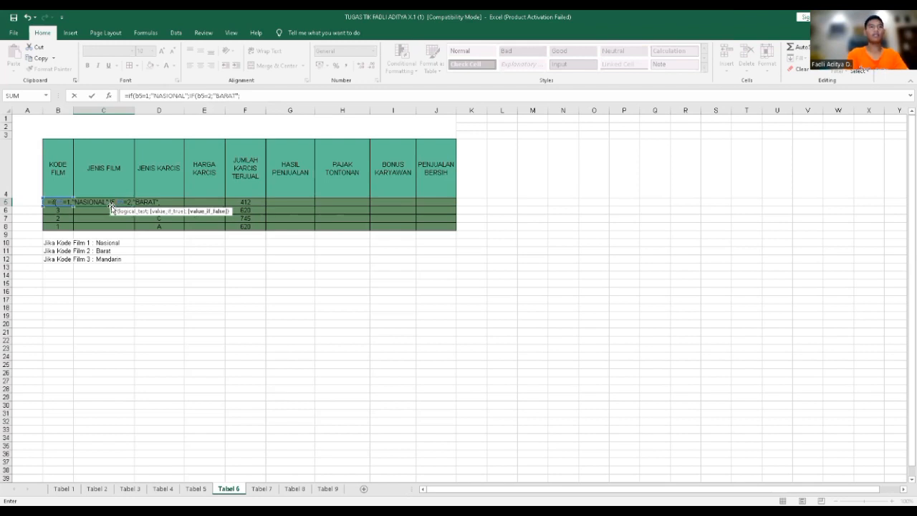
# - Finish the C5 formula with IF(B5=3;"MANDARIN"))) as the third condition and fill it down to C8
pyautogui.write('IF')
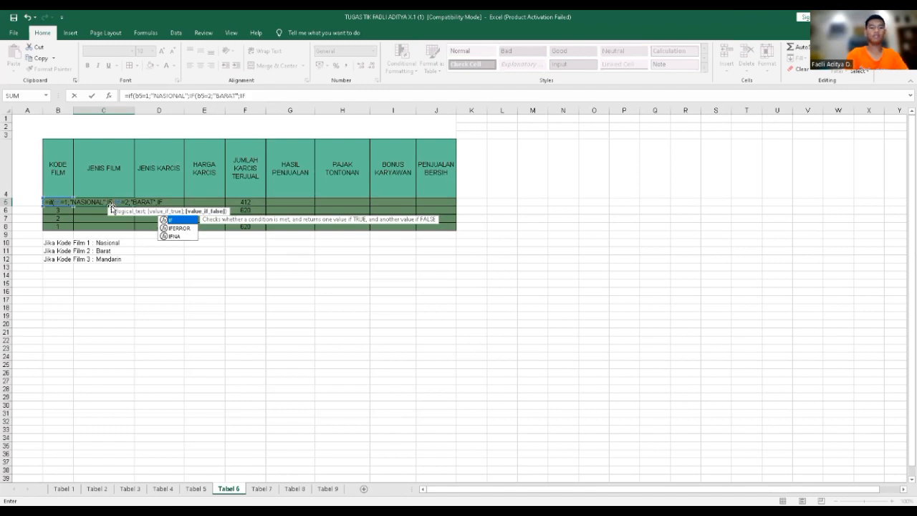
pyautogui.write('(b5=3')
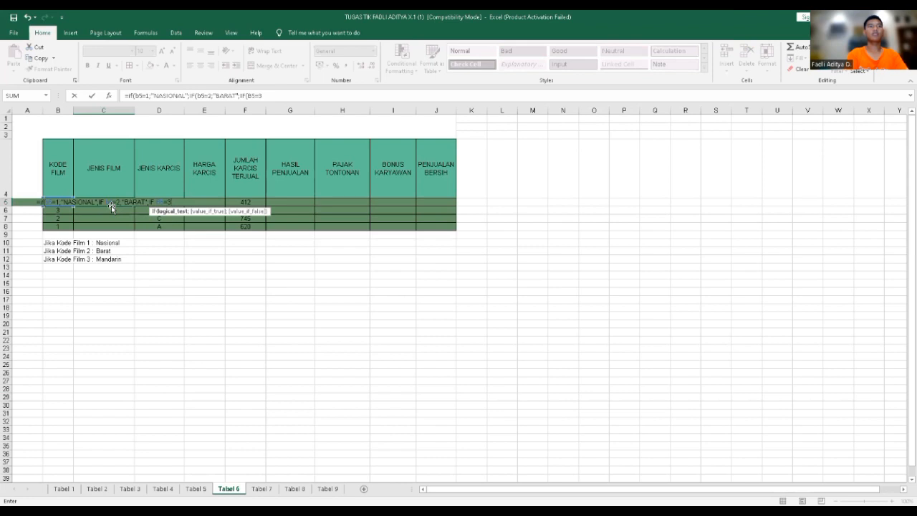
pyautogui.write(';"')
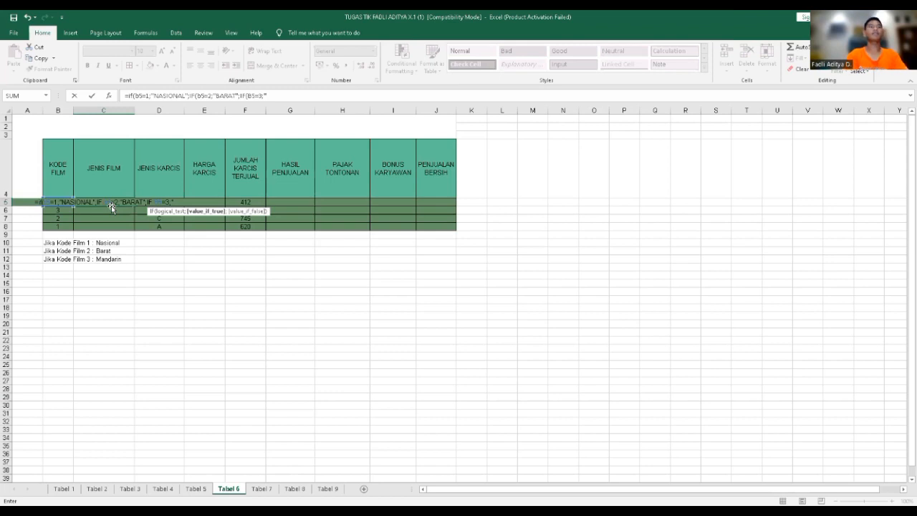
pyautogui.write('MANDARI')
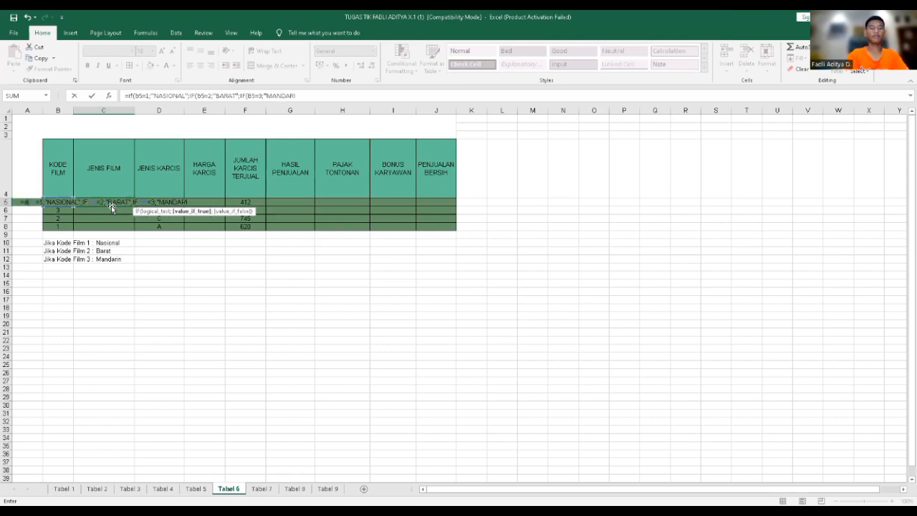
pyautogui.write('N"')
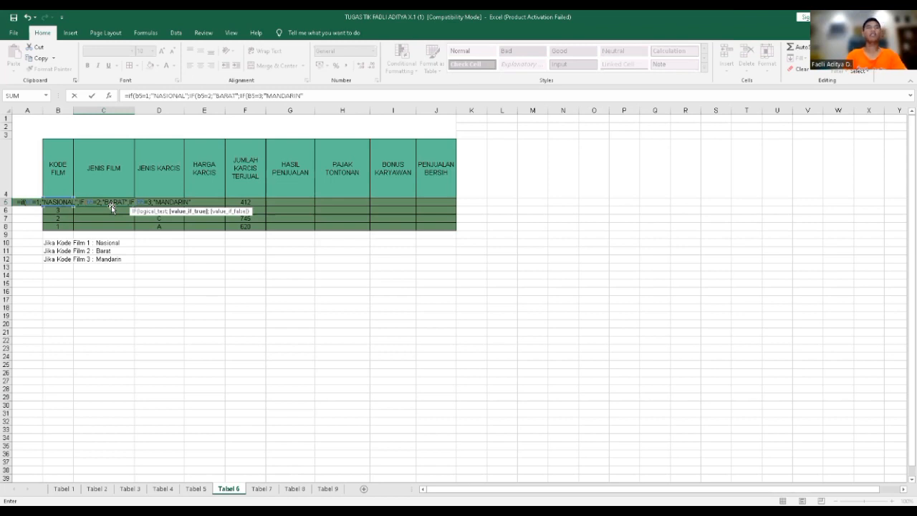
pyautogui.write(')))')
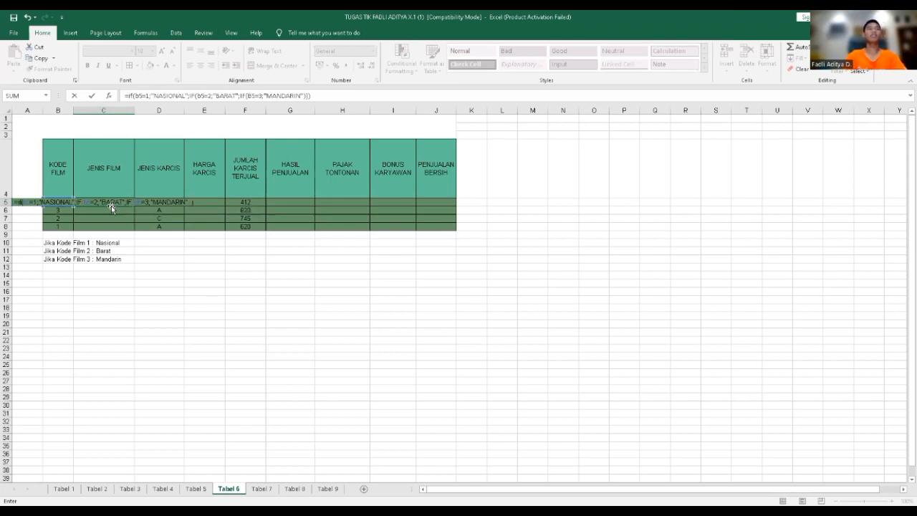
pyautogui.click(113, 206)
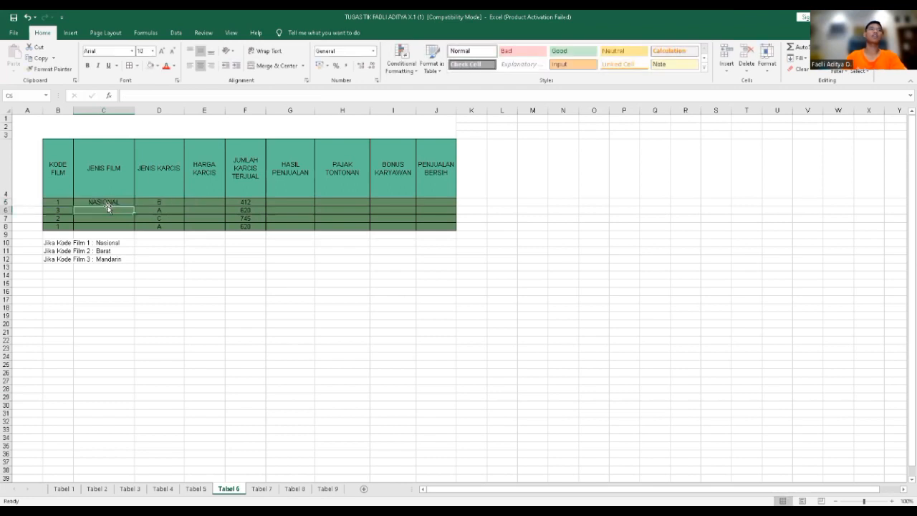
pyautogui.moveTo(134, 206); pyautogui.dragTo(136, 227)
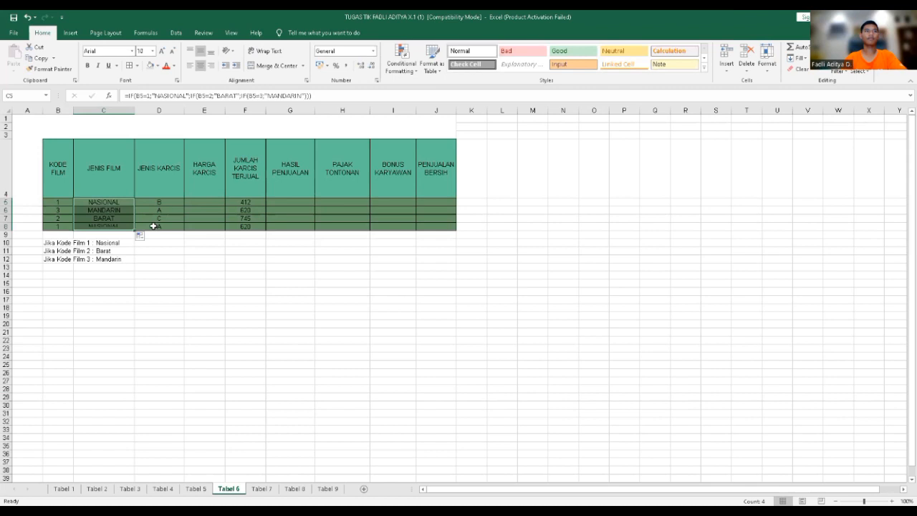
# - Begin the HARGA KARCIS formula in cell E5 with an equals sign
pyautogui.click(194, 203)
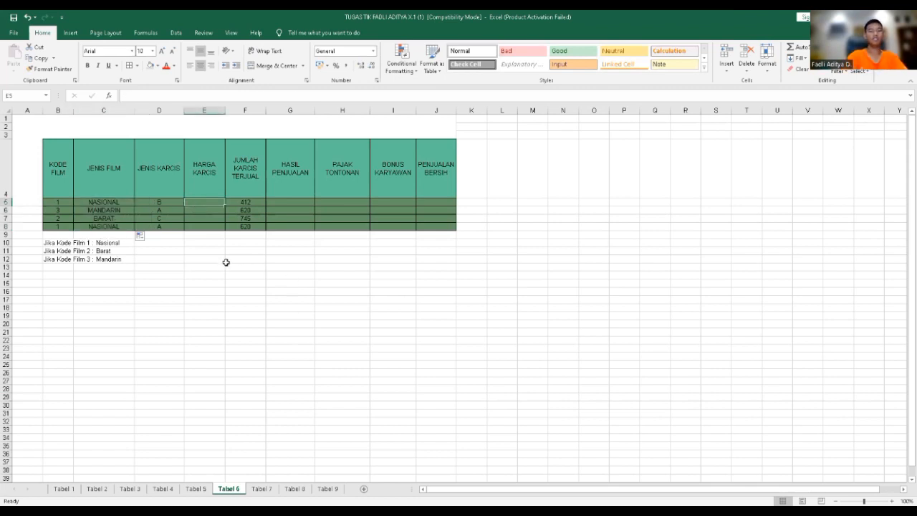
pyautogui.write('=')
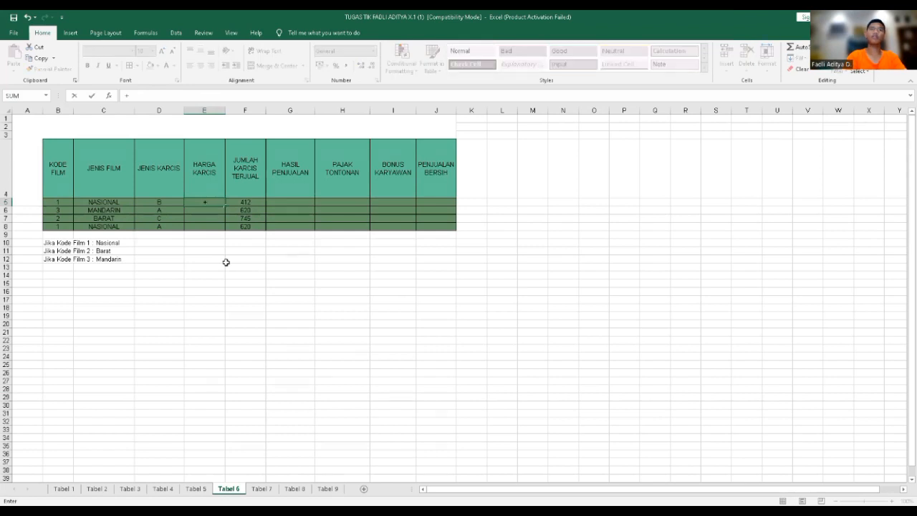
pyautogui.press('Escape')
pyautogui.write('-IF')
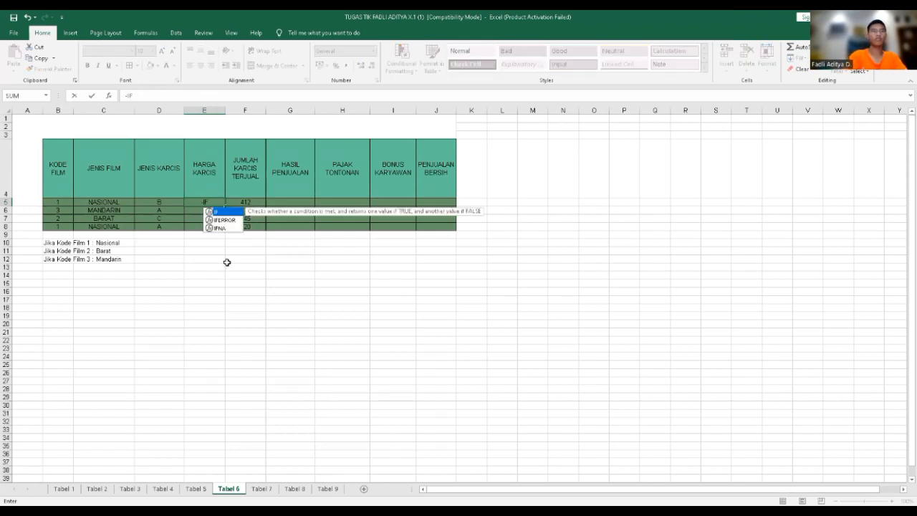
pyautogui.write('(')
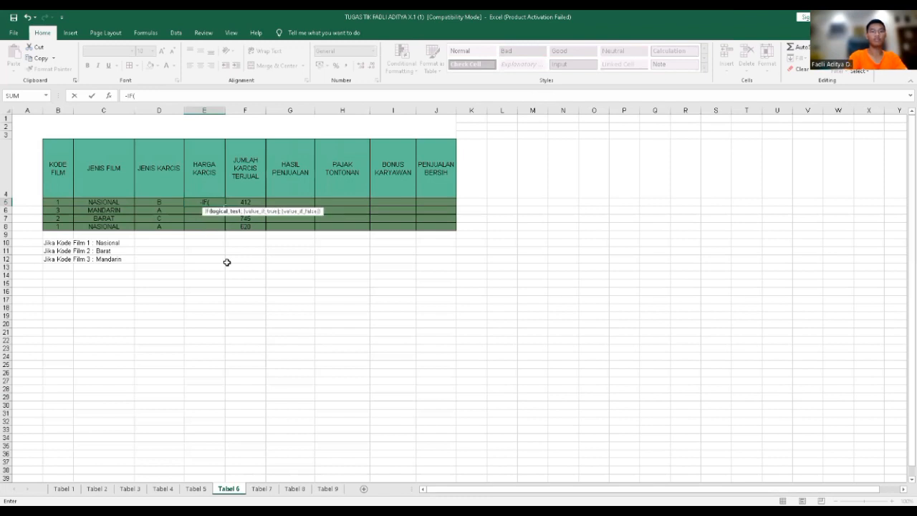
pyautogui.press('BackSpace')
pyautogui.press('BackSpace')
pyautogui.press('BackSpace')
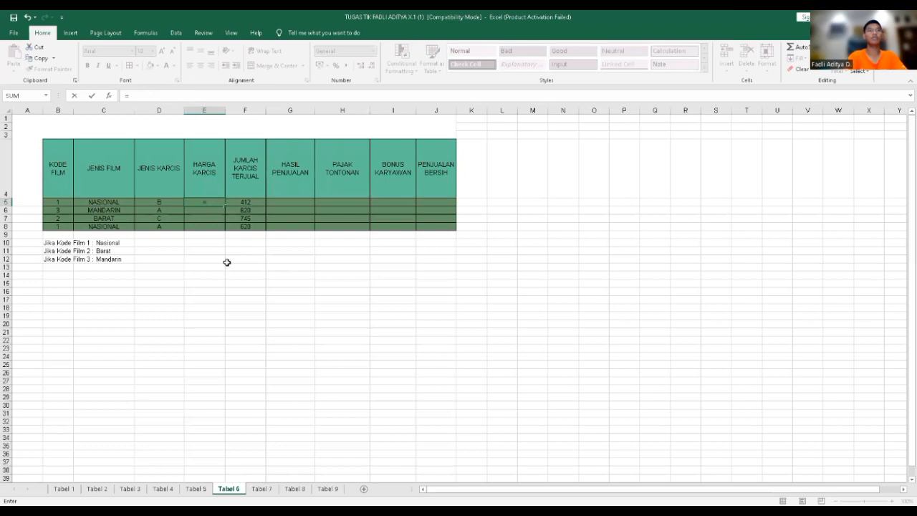
# - Enter IF(C5;"A";9500; as the first condition of the HARGA KARCIS formula in E5
pyautogui.write('IF(c5')
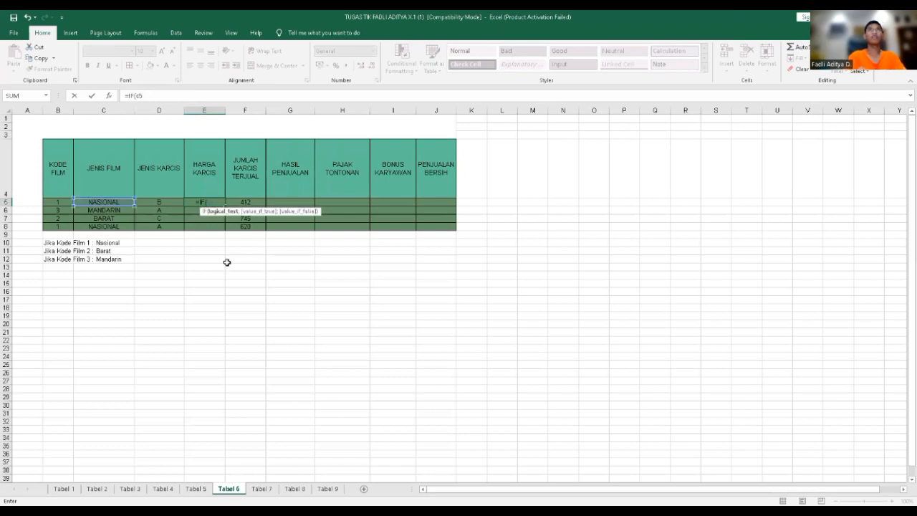
pyautogui.write(';')
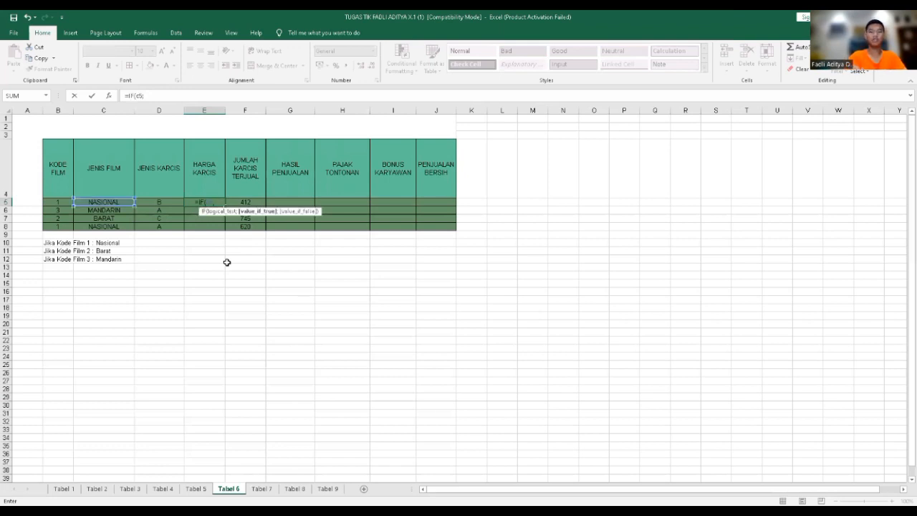
pyautogui.write('"A"')
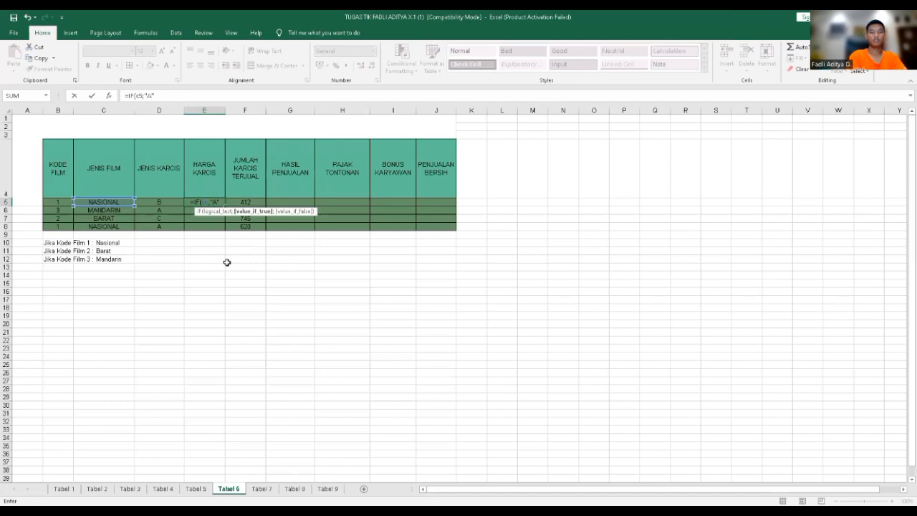
pyautogui.write(';')
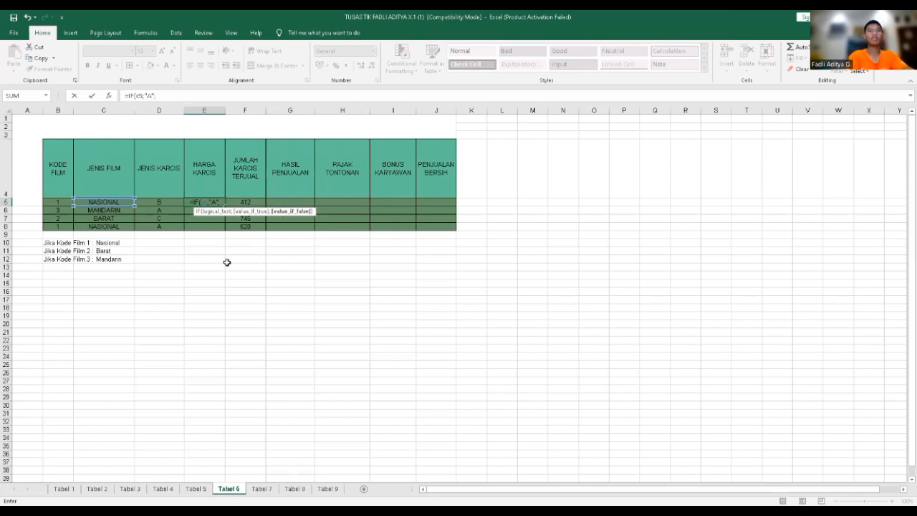
pyautogui.write('9500')
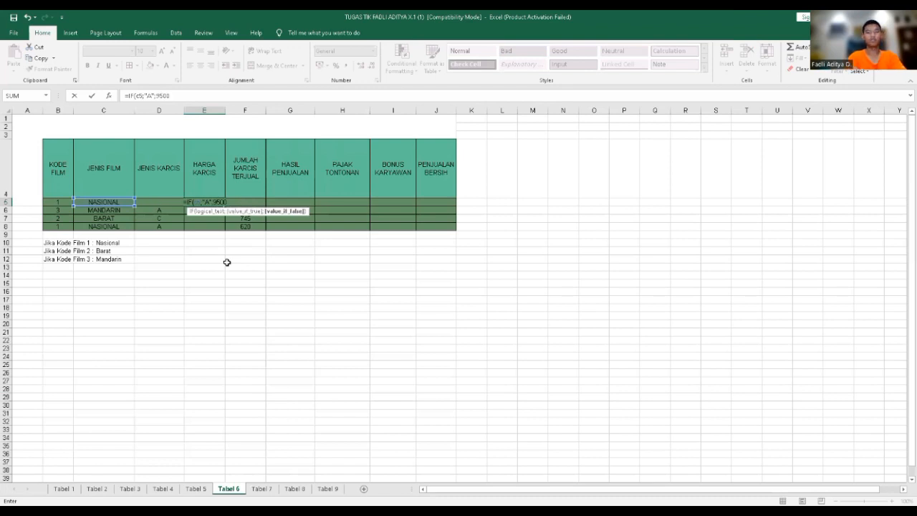
pyautogui.write(';')
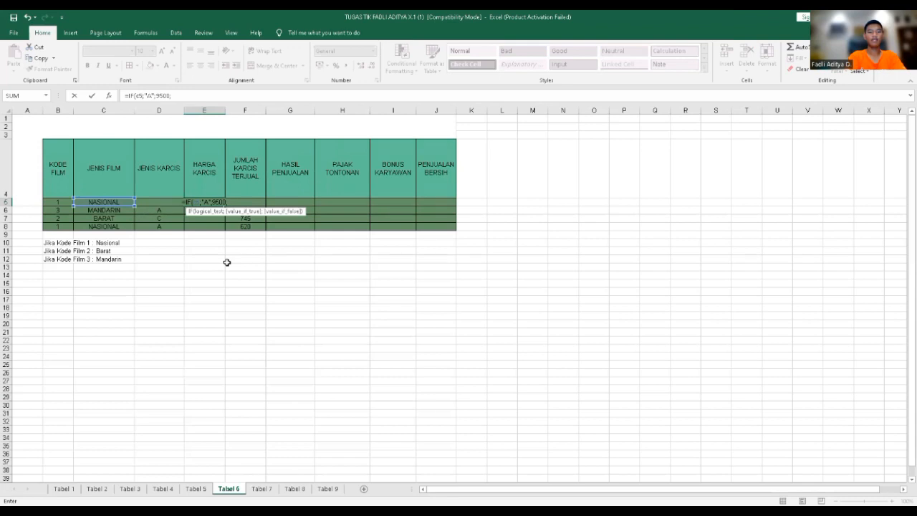
# - Continue the E5 formula with IF(C5;"B";11000; as the second nested condition
pyautogui.write('IF')
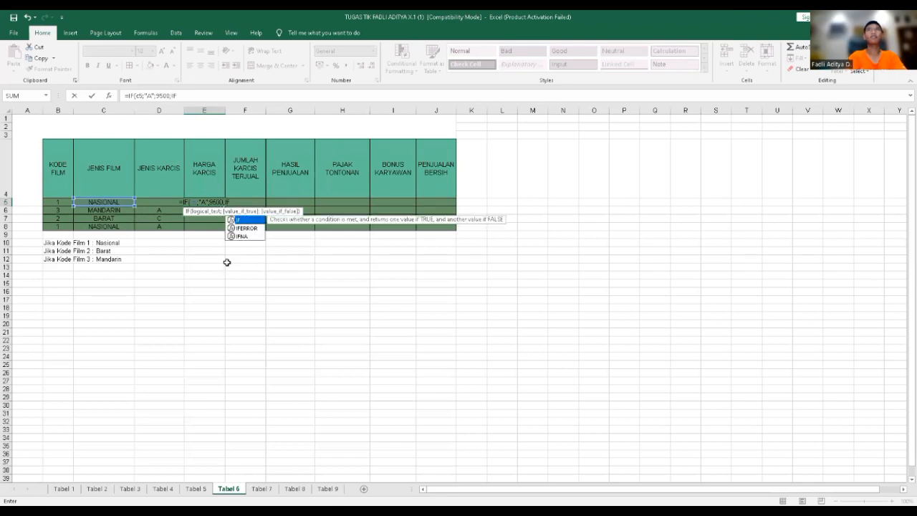
pyautogui.write('(')
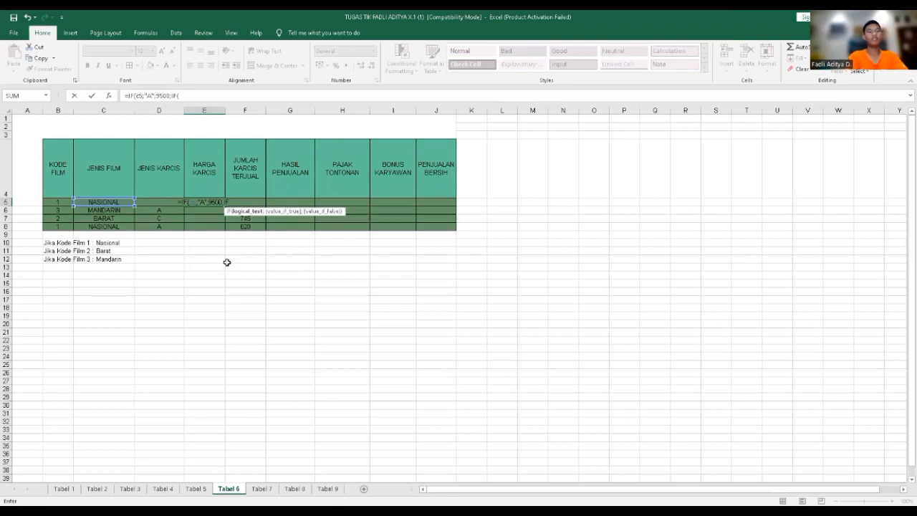
pyautogui.write('c5;')
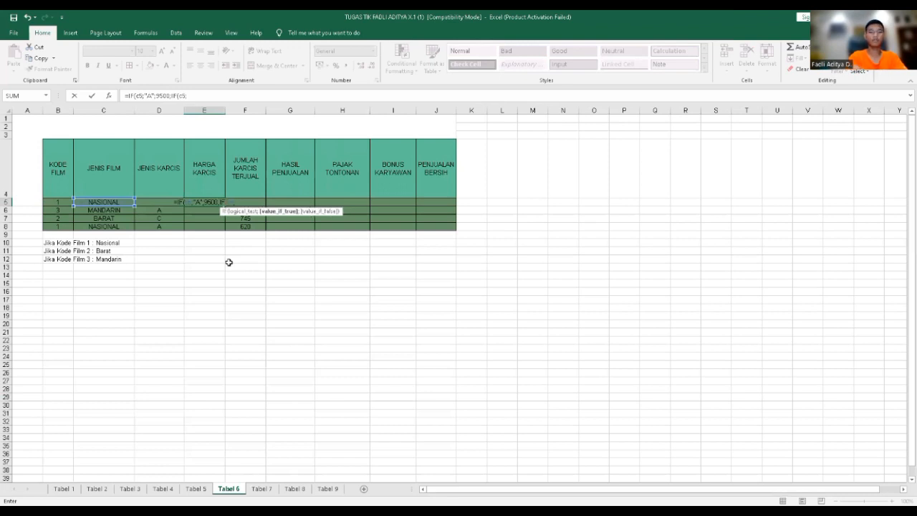
pyautogui.write('"B')
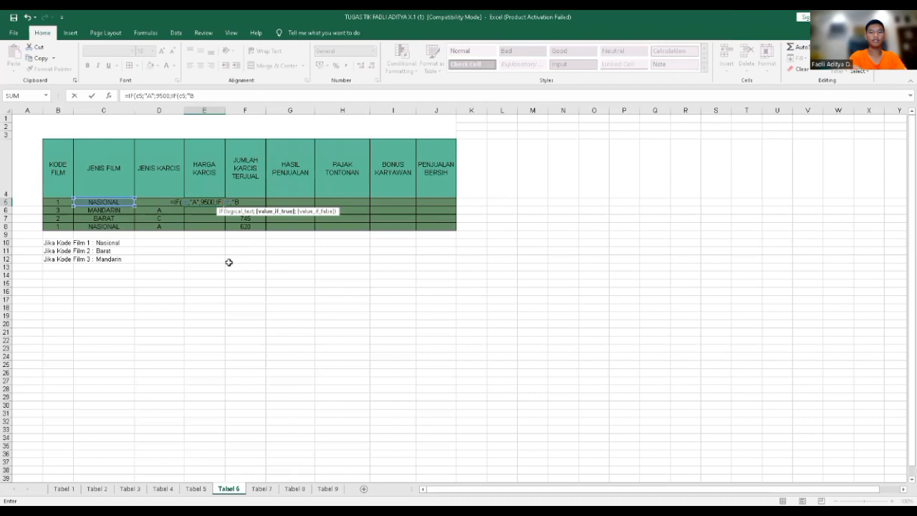
pyautogui.write('"')
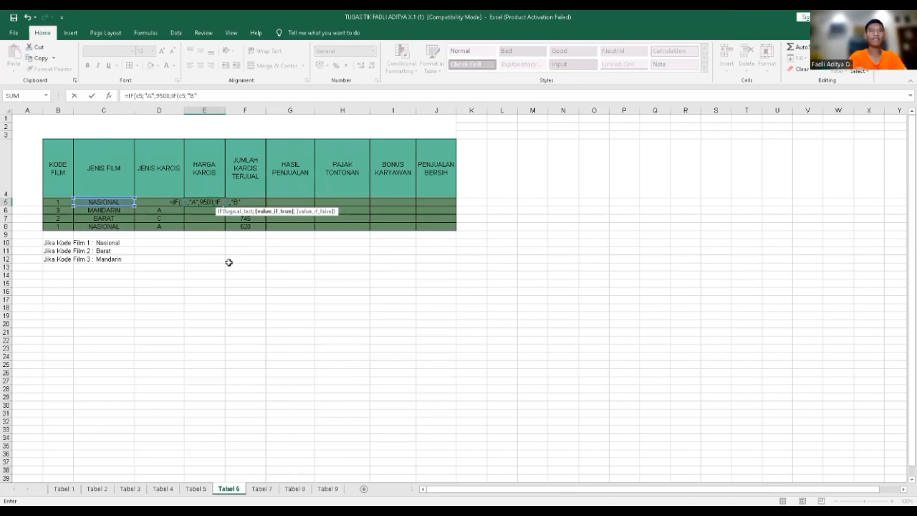
pyautogui.write(';')
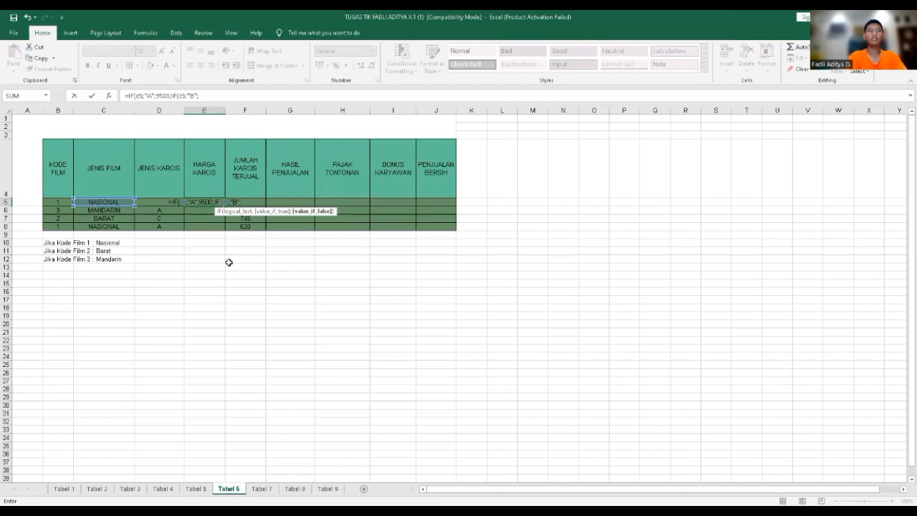
pyautogui.write('11000')
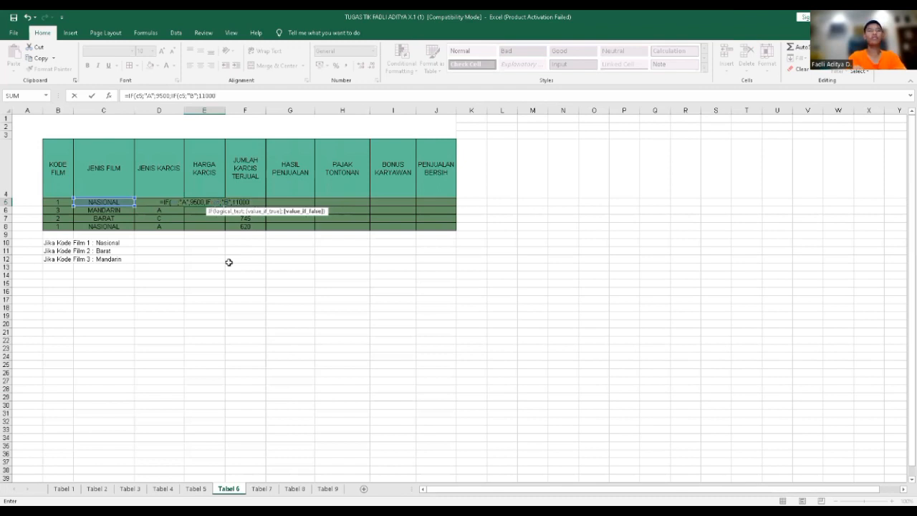
pyautogui.write(';')
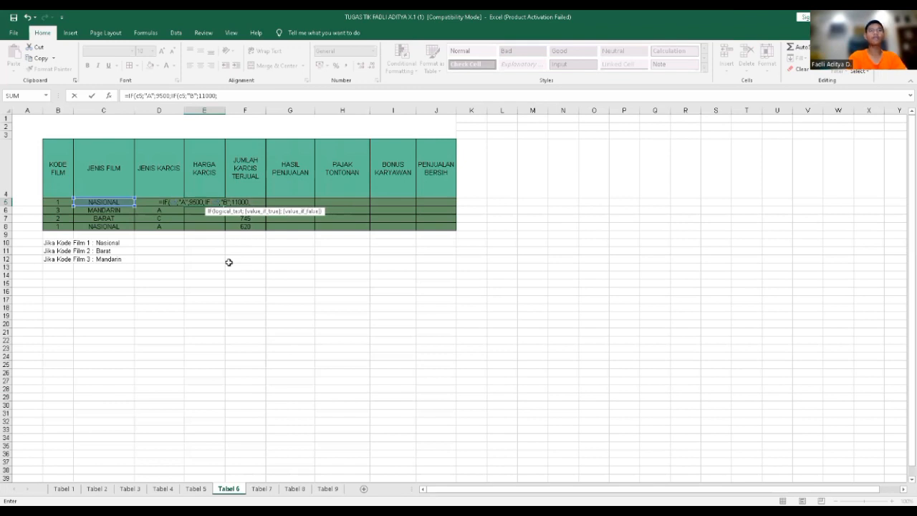
# - Finish the E5 formula with IF(c5"c";15000))) as the third nested condition and try to enter it
pyautogui.write('IF')
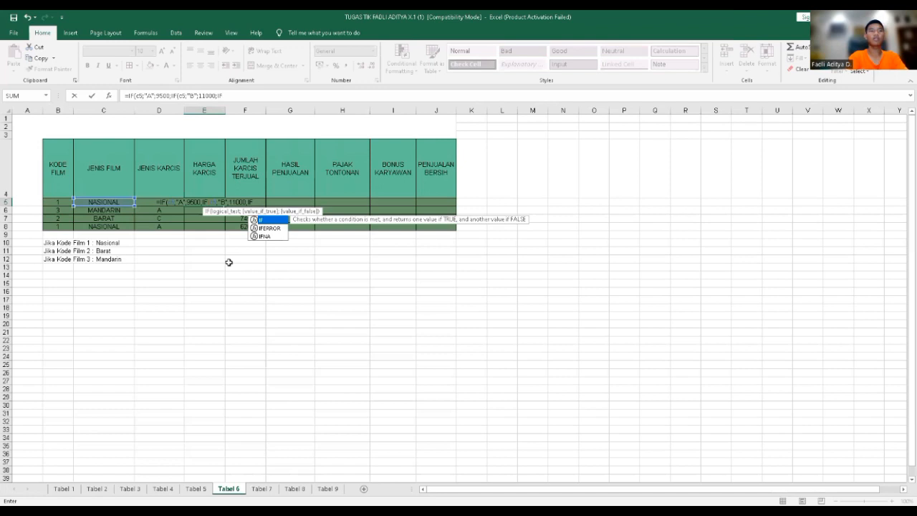
pyautogui.write('(c5"c')
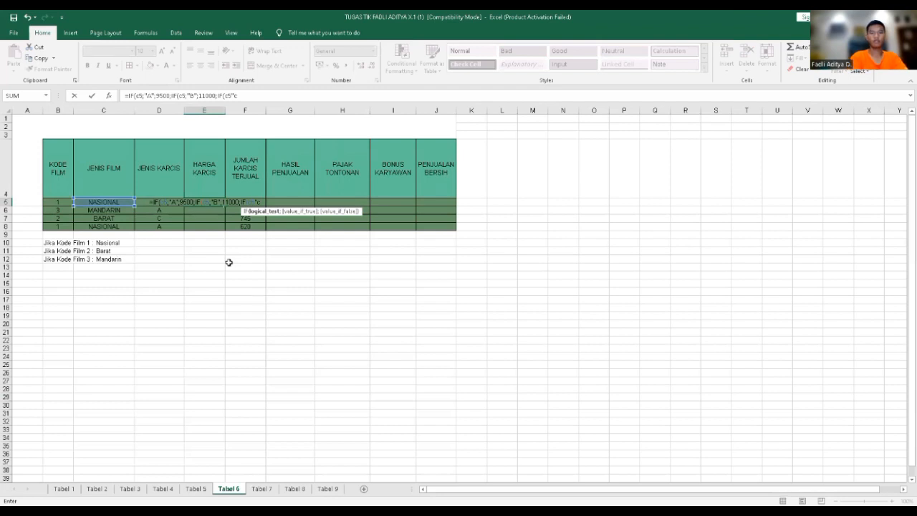
pyautogui.write('"')
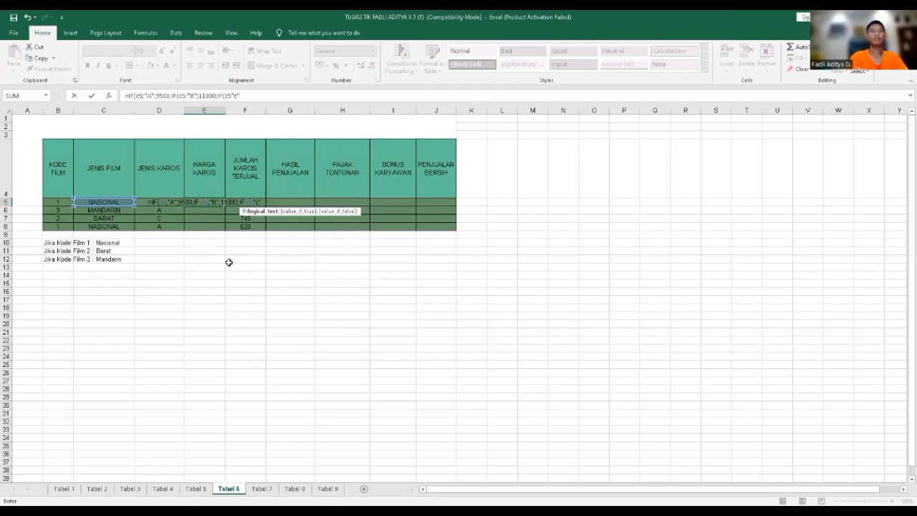
pyautogui.write(';')
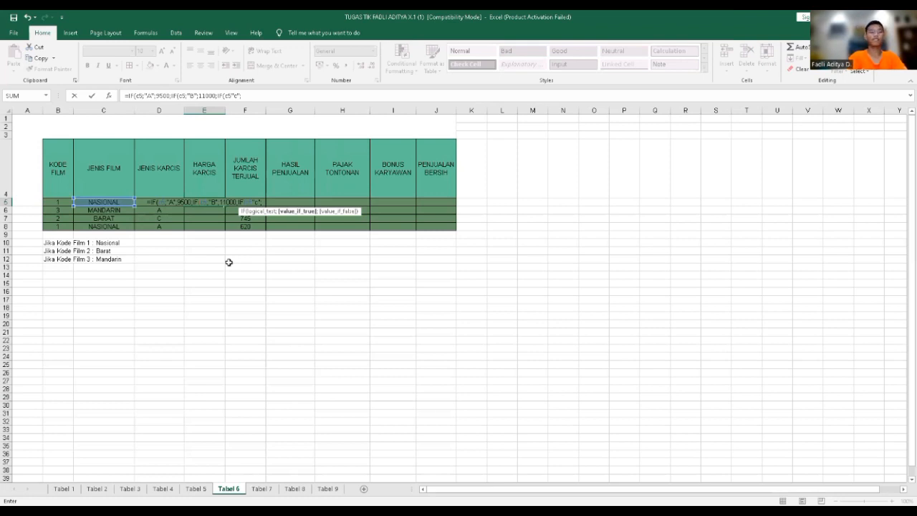
pyautogui.write('15')
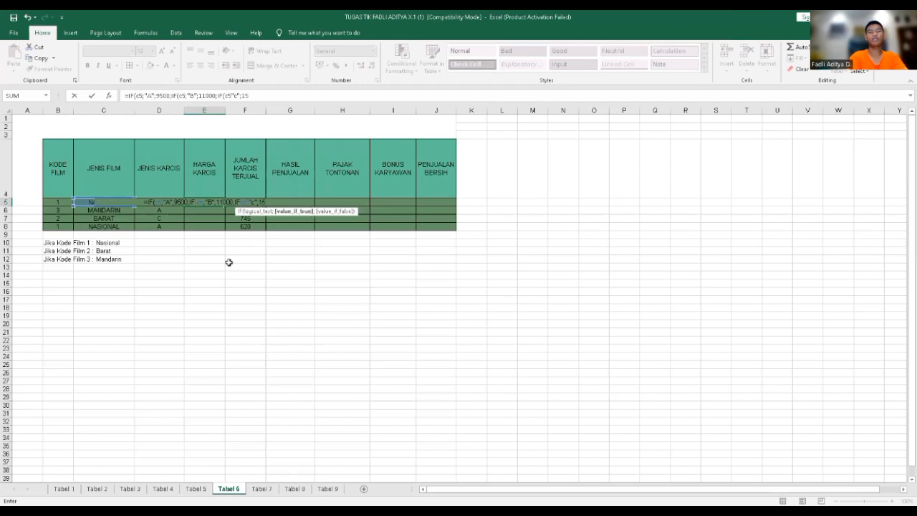
pyautogui.write('000')
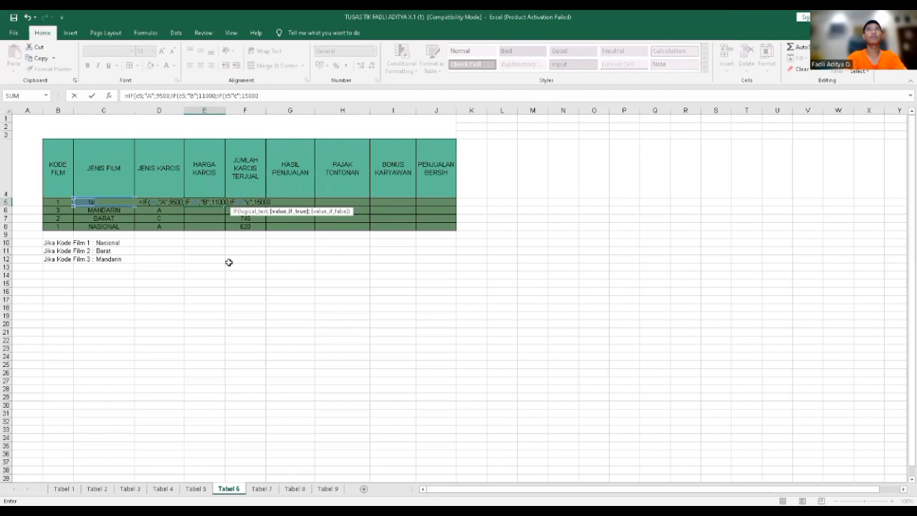
pyautogui.write(')')
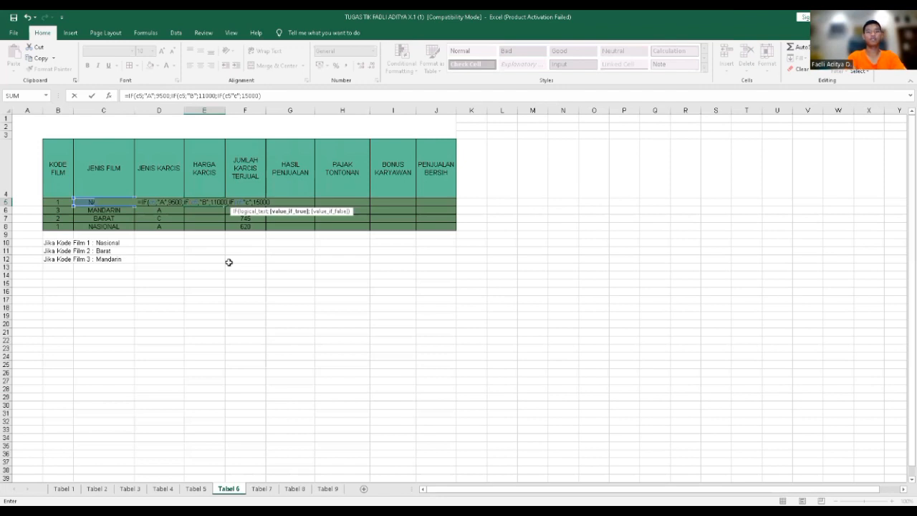
pyautogui.write('))')
pyautogui.press('Return')
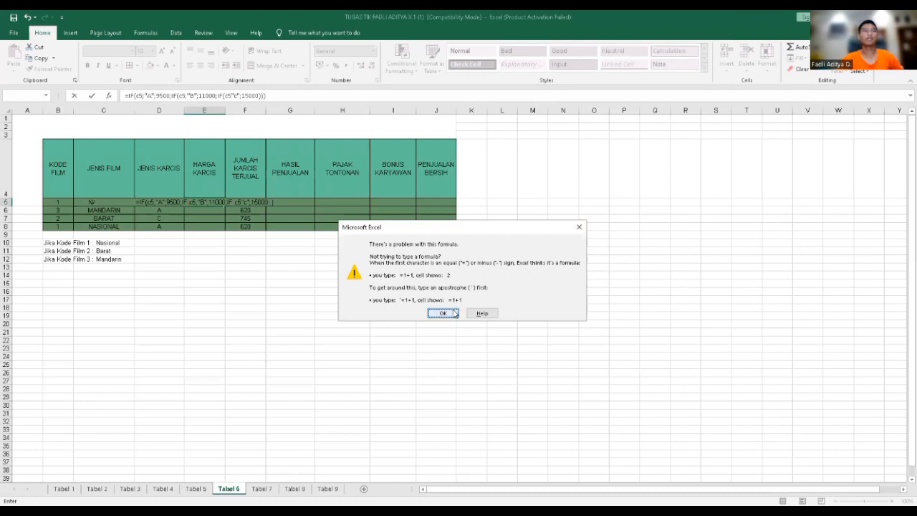
pyautogui.click(454, 313)
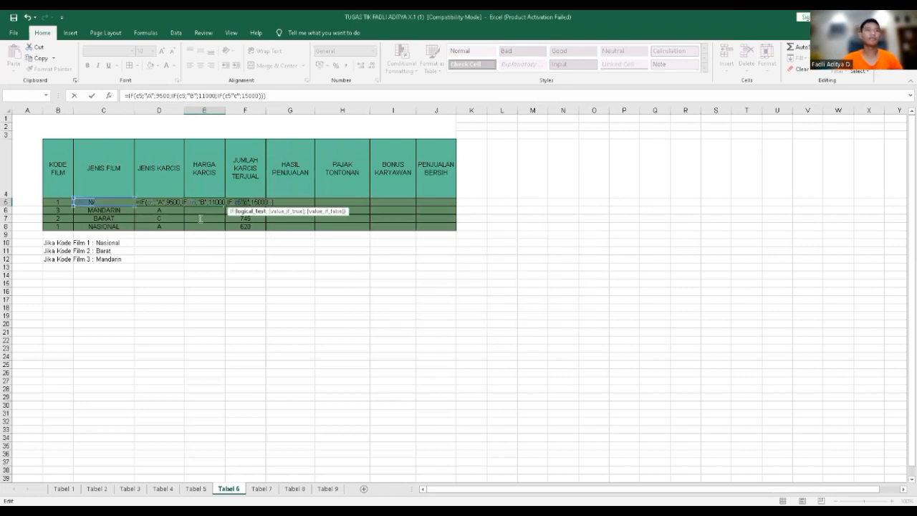
# - Inspect the "c" and "B" conditions inside the E5 formula for the syntax error
pyautogui.click(250, 203)
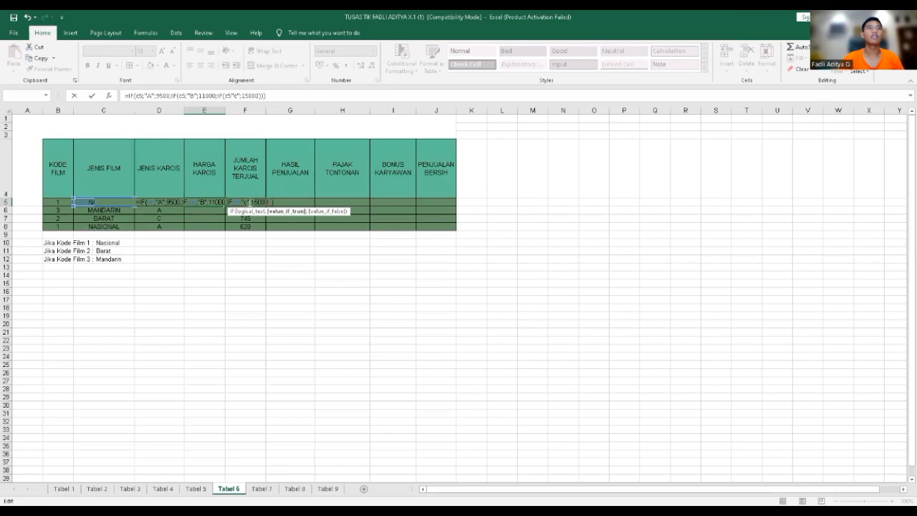
pyautogui.click(230, 203)
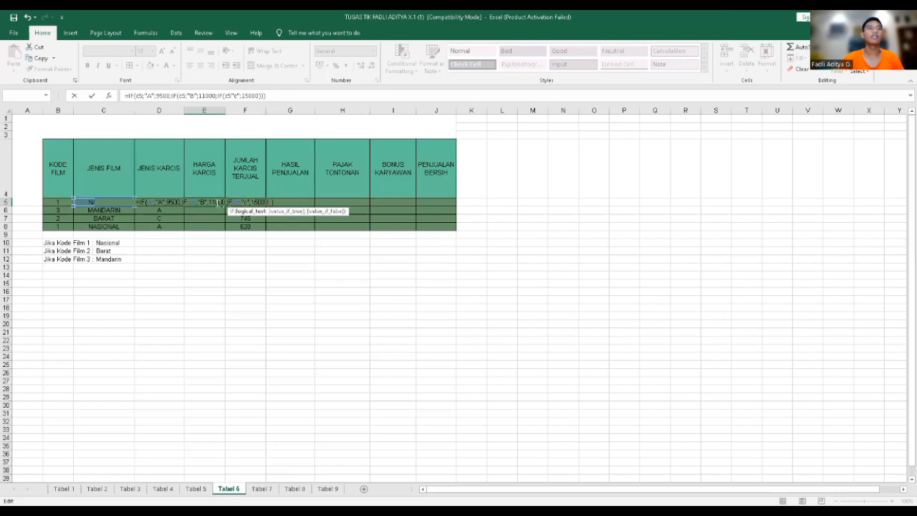
pyautogui.click(208, 203)
pyautogui.click(206, 203)
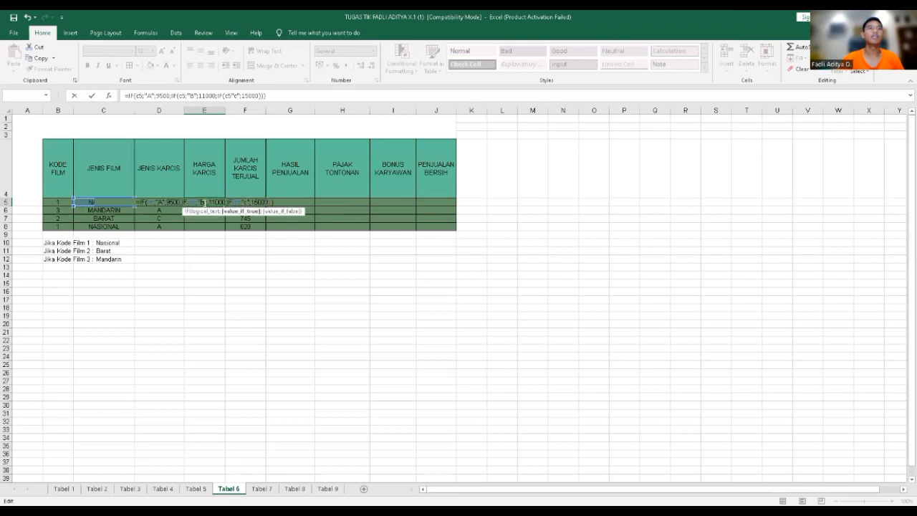